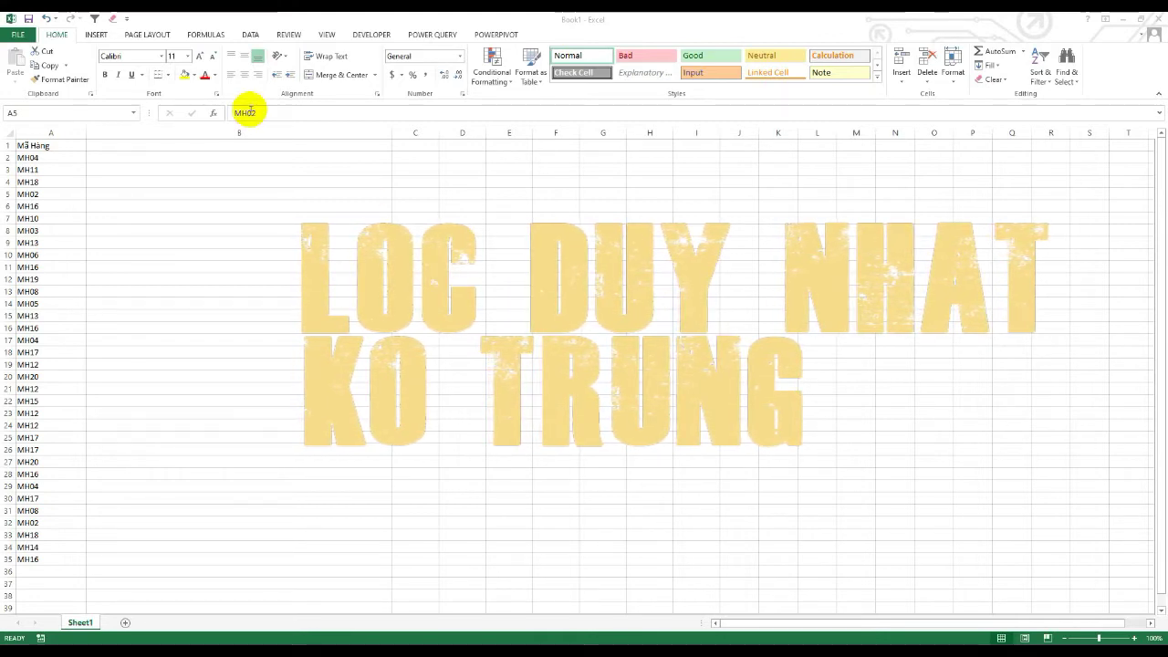
Step: Show the Data ribbon tab and select cell B2 beside the product codes
click(246, 34)
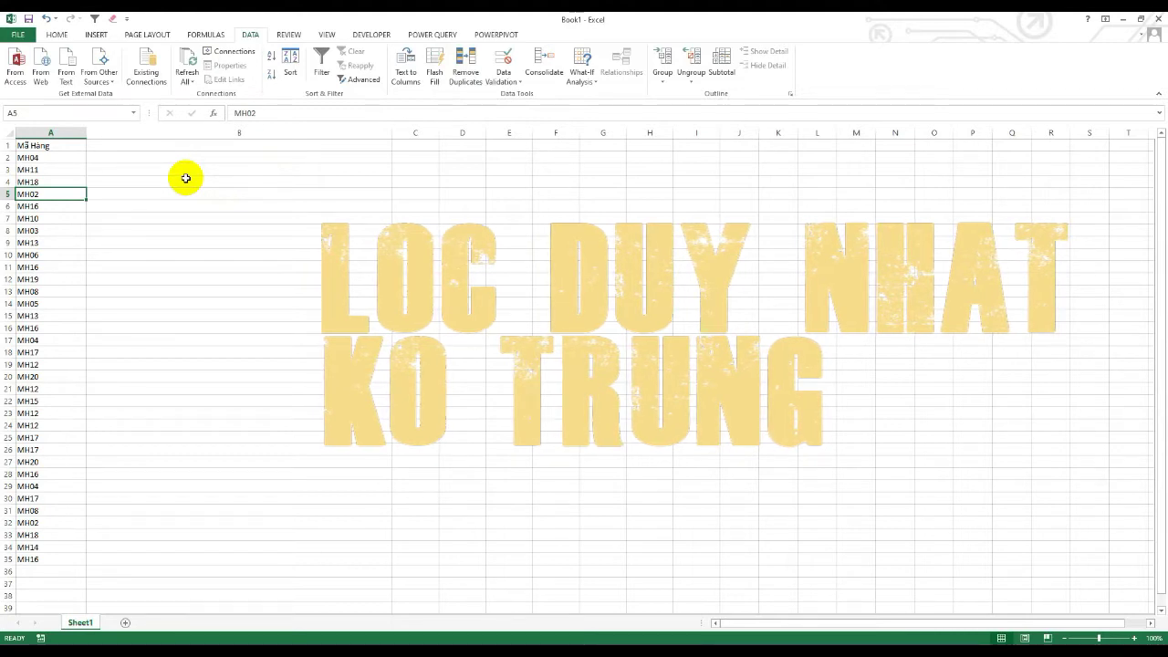
click(152, 160)
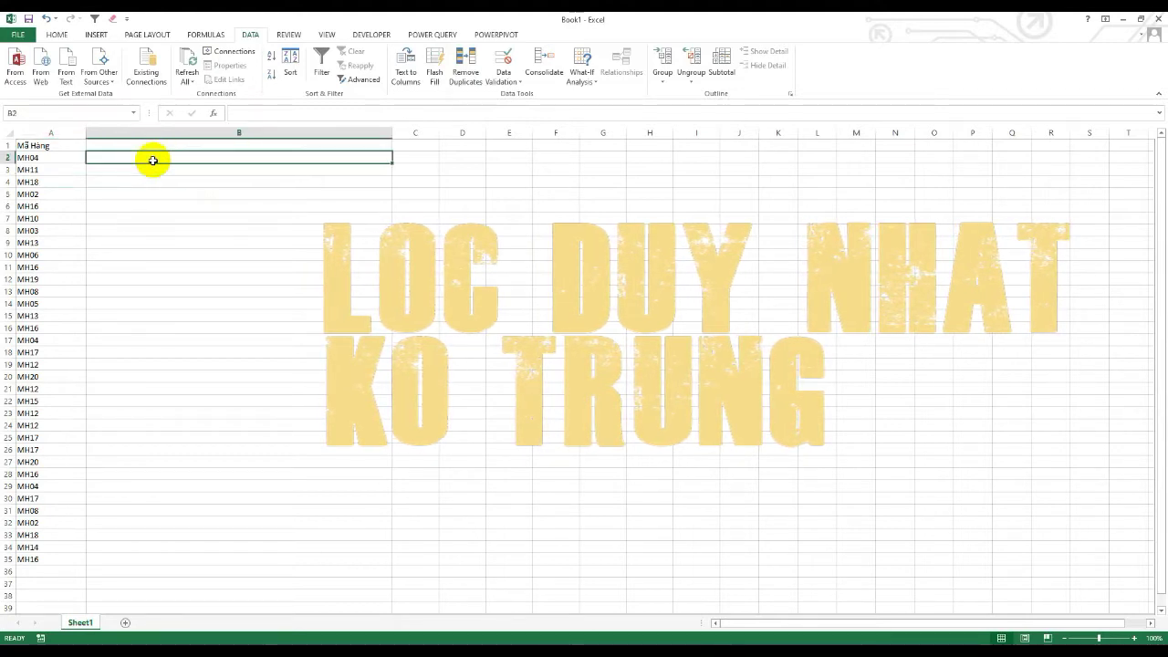
Step: Open the VBA editor with Alt+F11 and insert a new module, Module1
key(alt+F11)
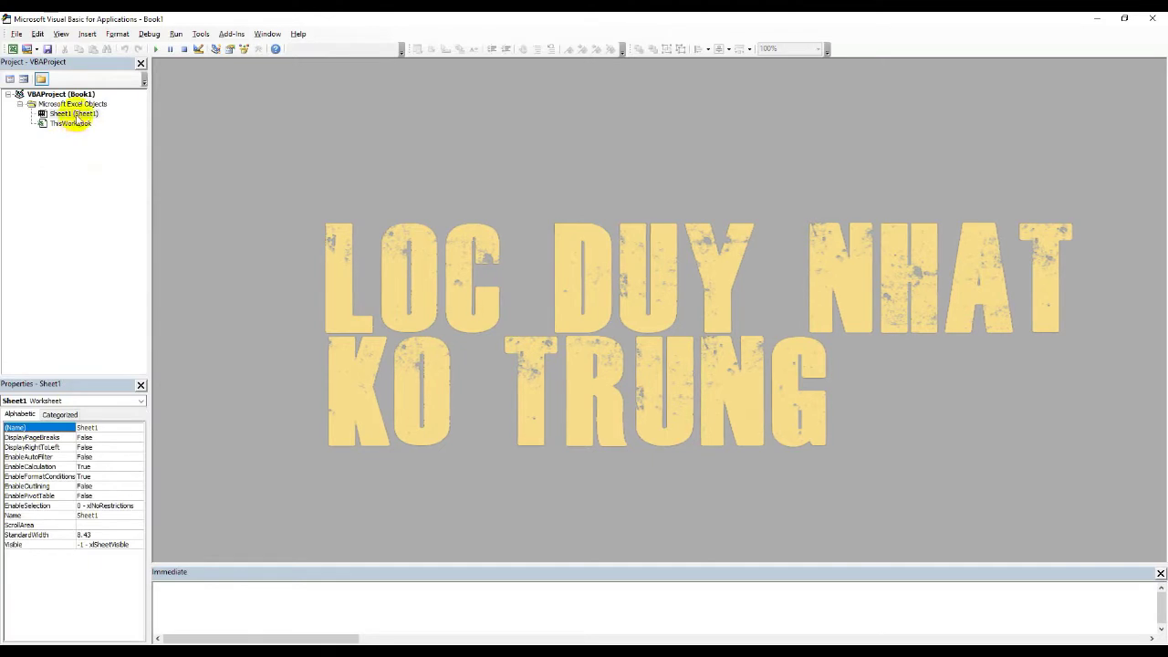
right_click(75, 114)
mouse_move(71, 166)
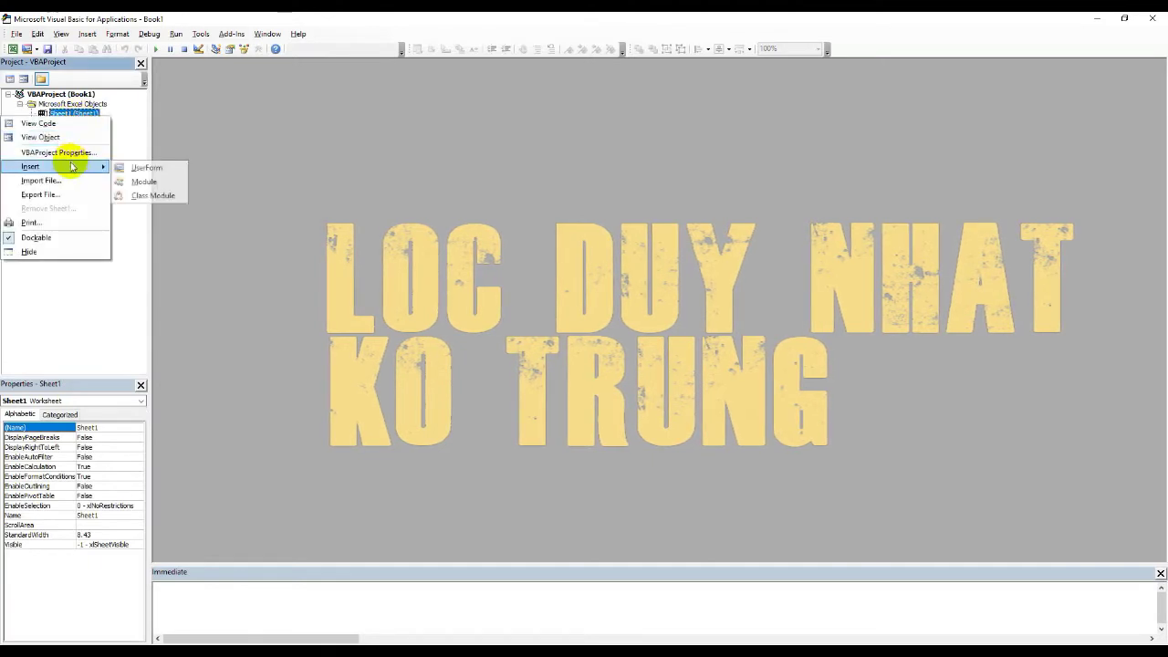
click(143, 181)
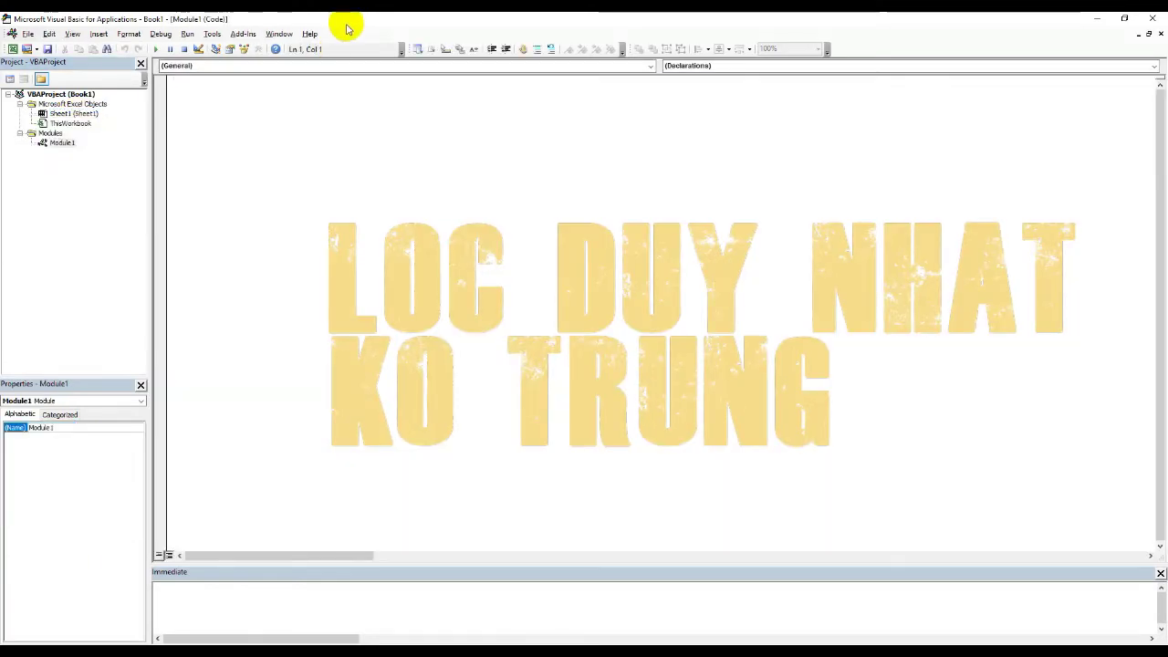
Step: Tile Excel left and the editor right, then create Sub loctrung() declaring dt()
double_click(347, 25)
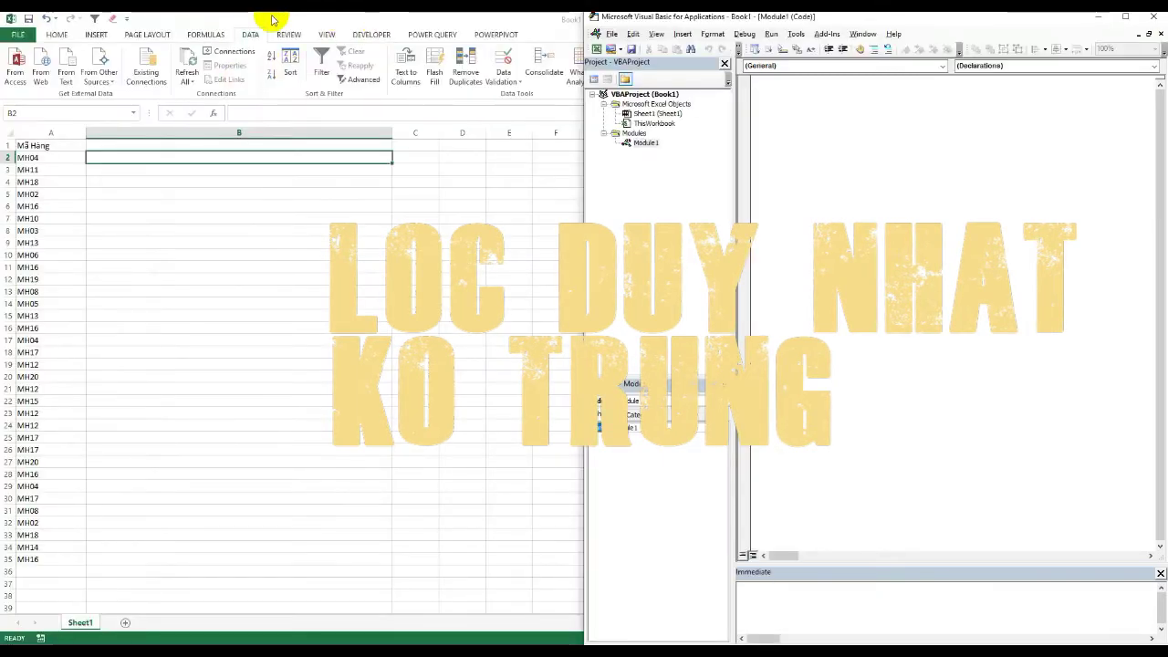
click(298, 20)
key(super+Left)
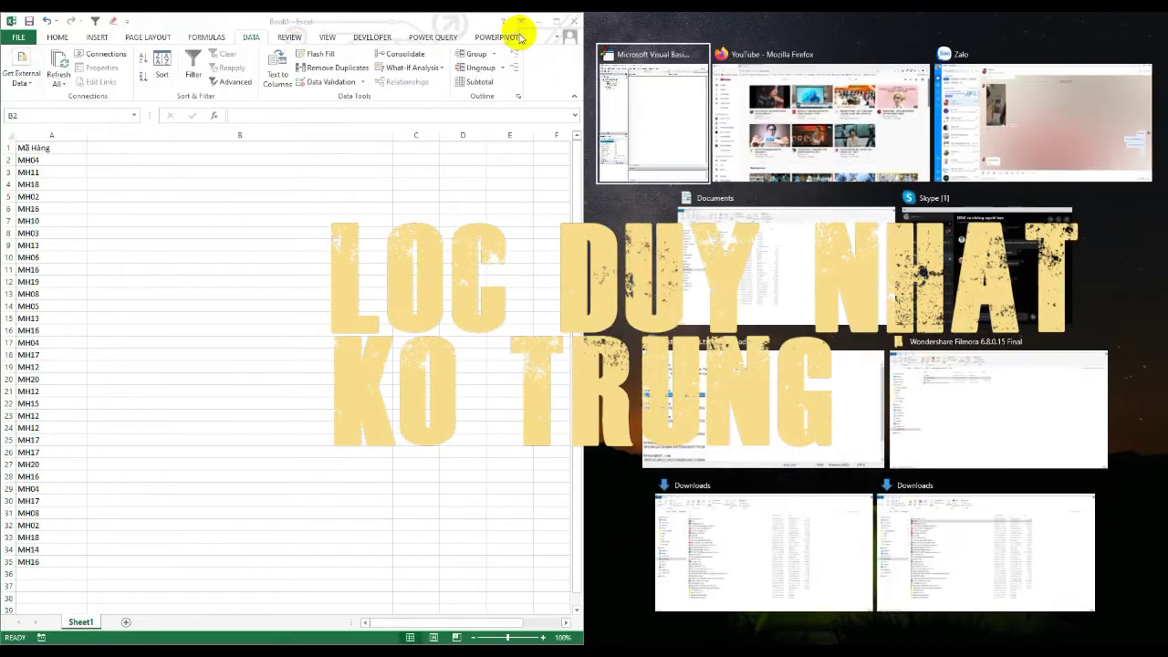
click(633, 143)
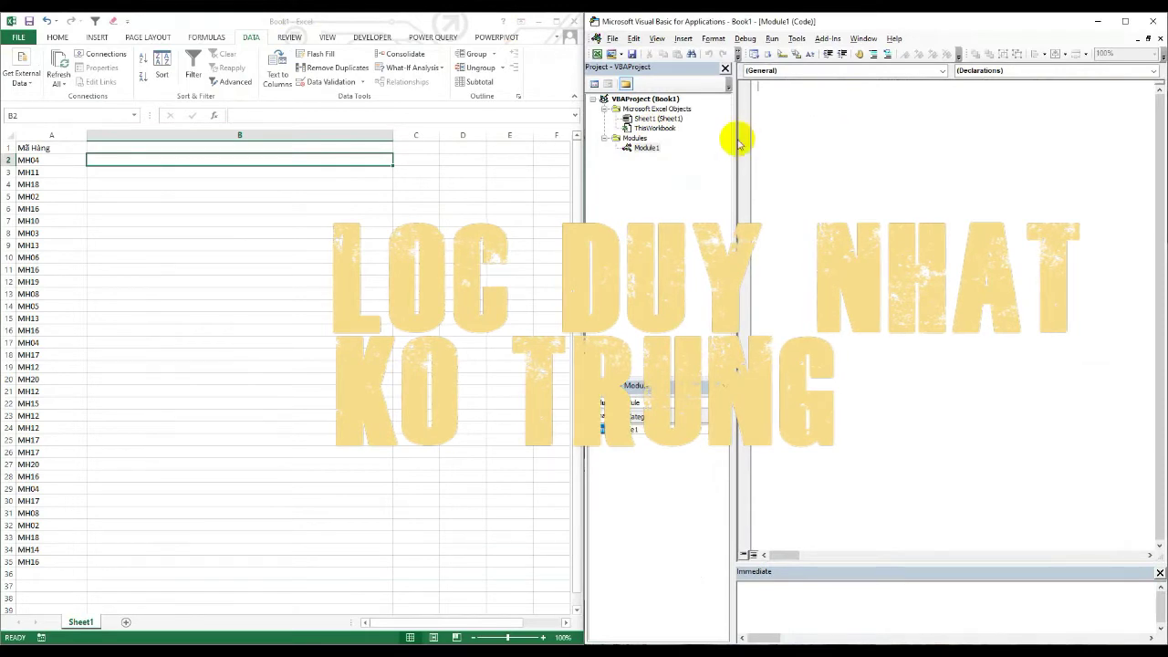
text(sub loctr)
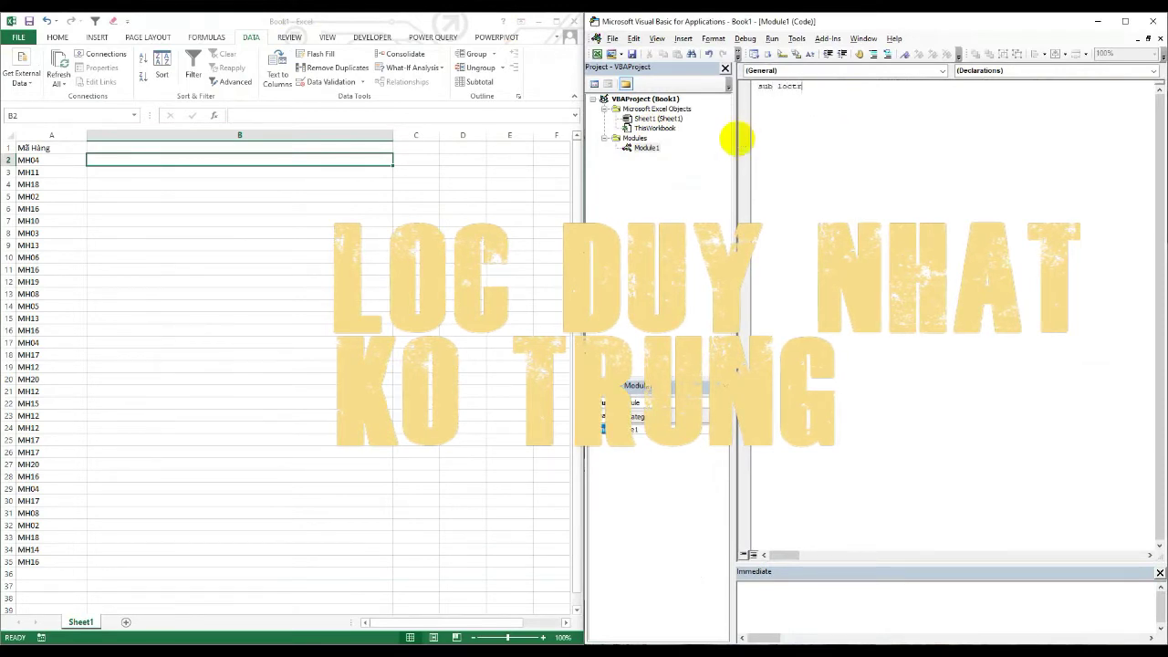
text(ung()
key(Return)
text(dim dt())
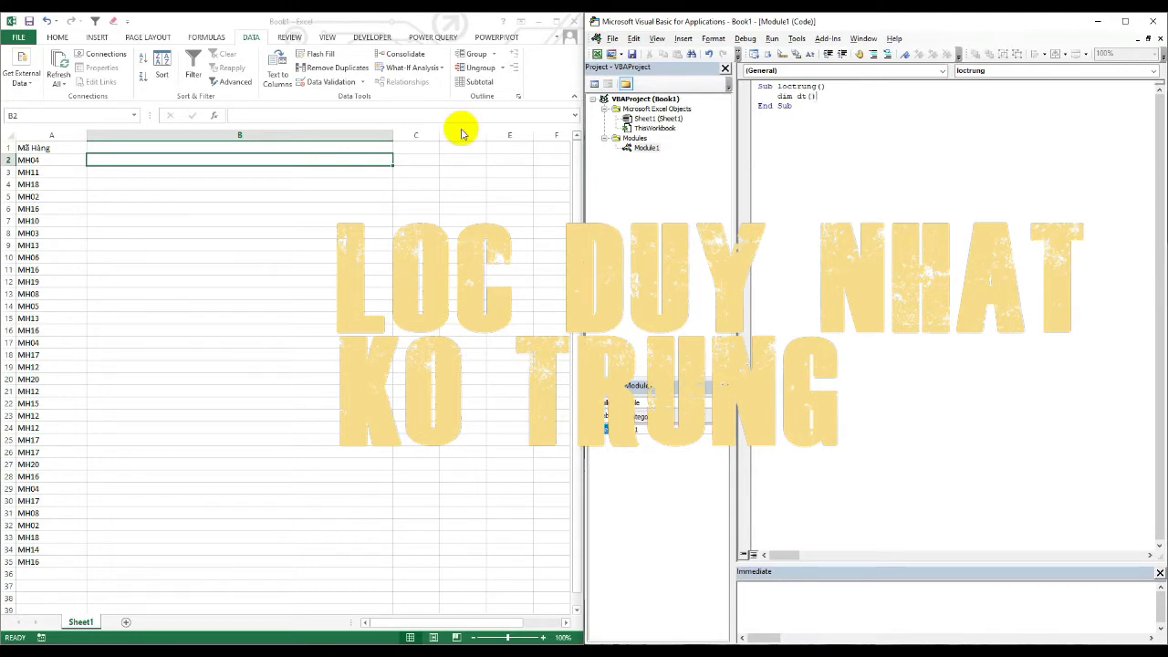
Step: Select the product codes A2:A35 and narrow column B back to normal width
click(60, 160)
drag(60, 161, 41, 561)
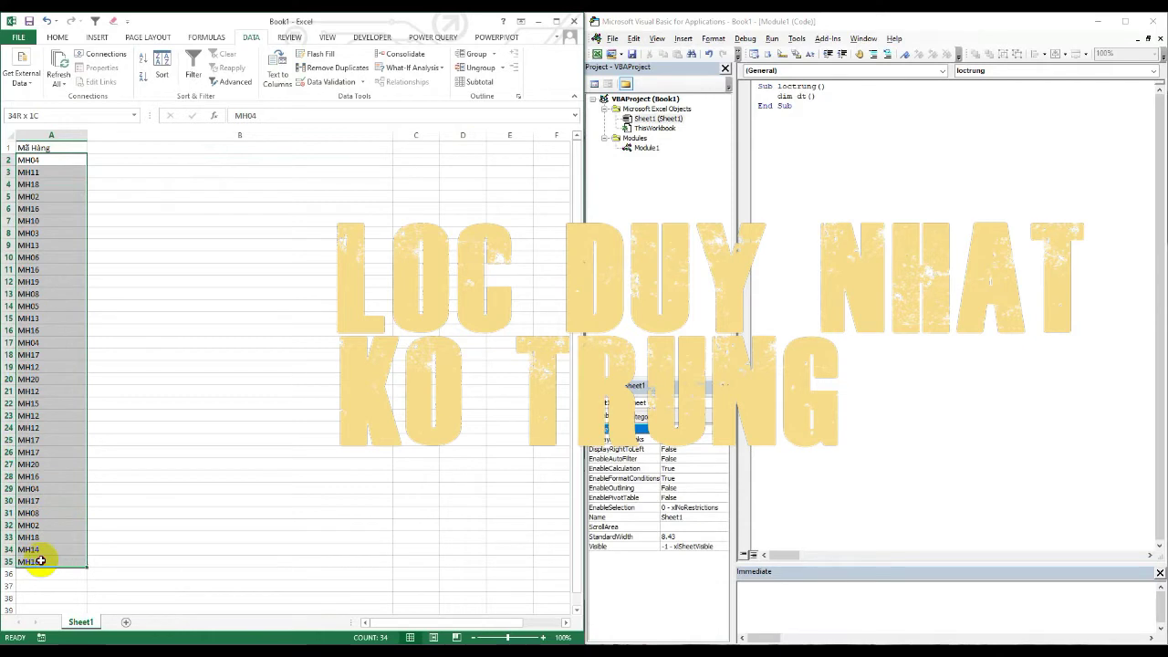
click(846, 99)
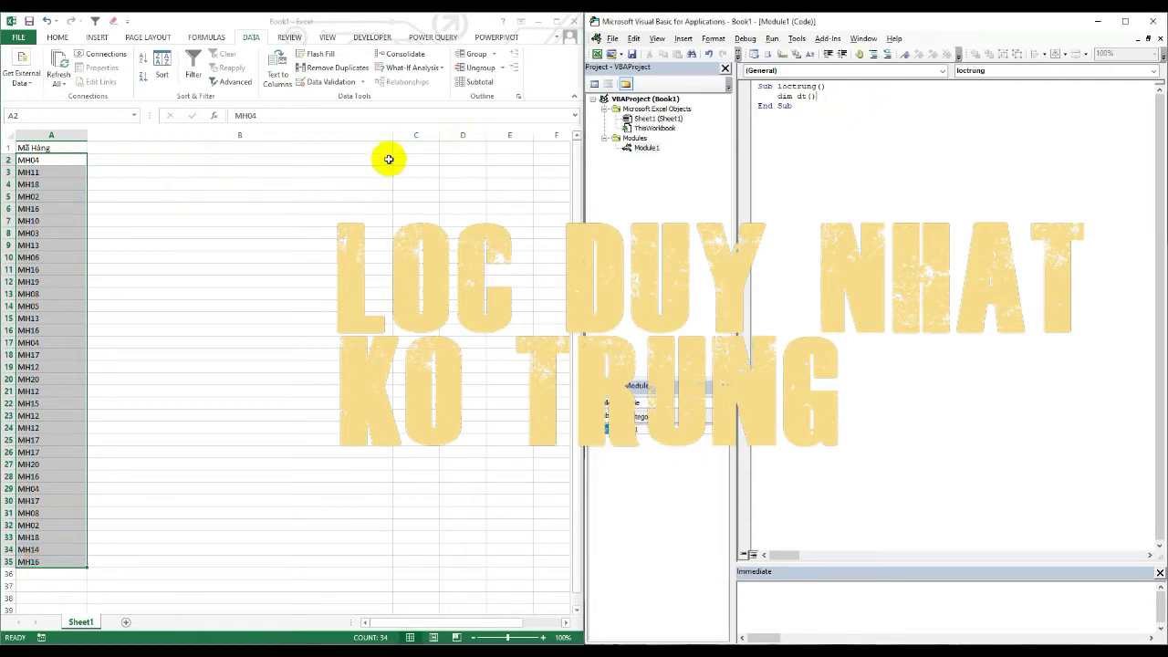
drag(391, 136, 167, 135)
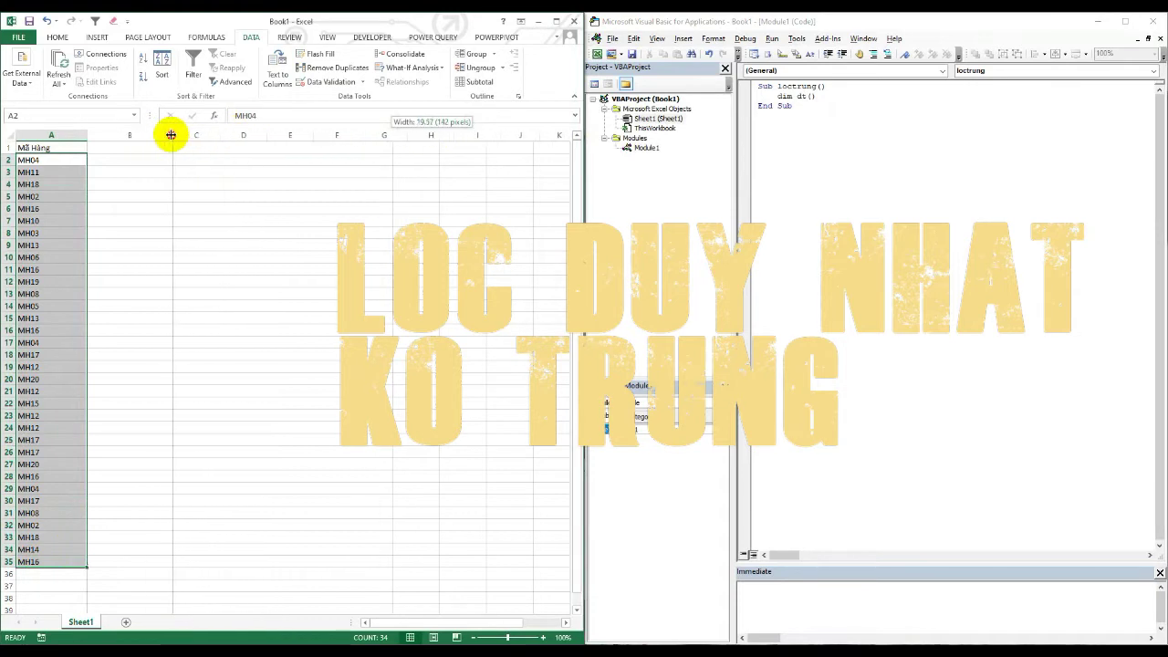
Step: Add kq() to the declaration so it reads Dim dt(), kq()
click(821, 97)
text(,)
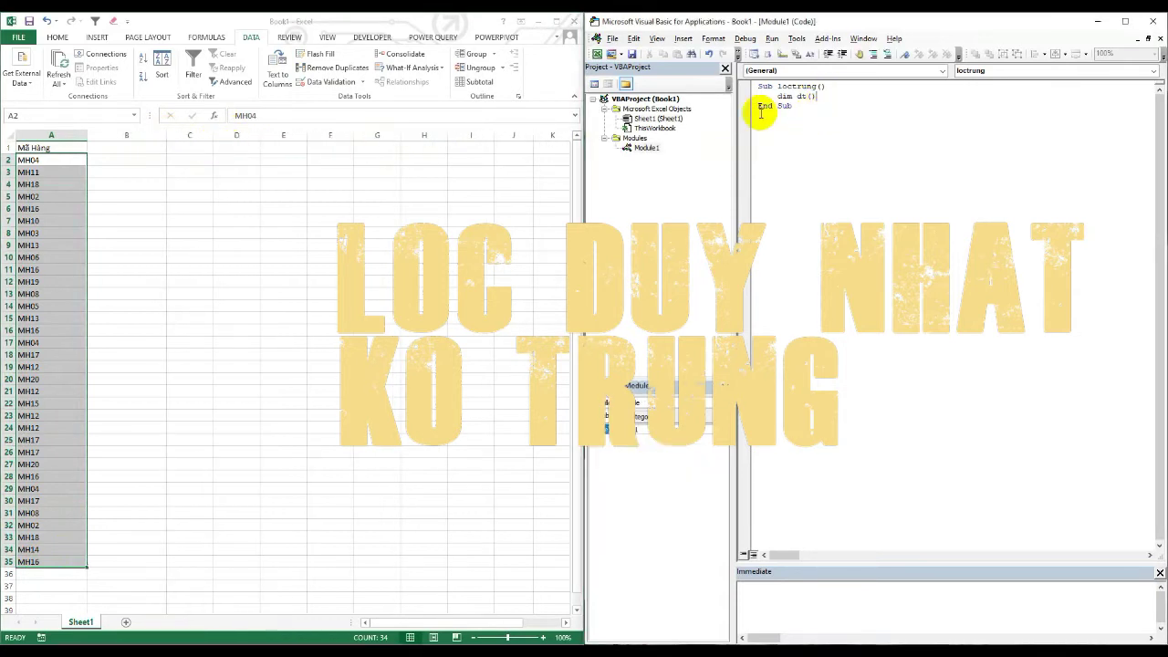
text( kq())
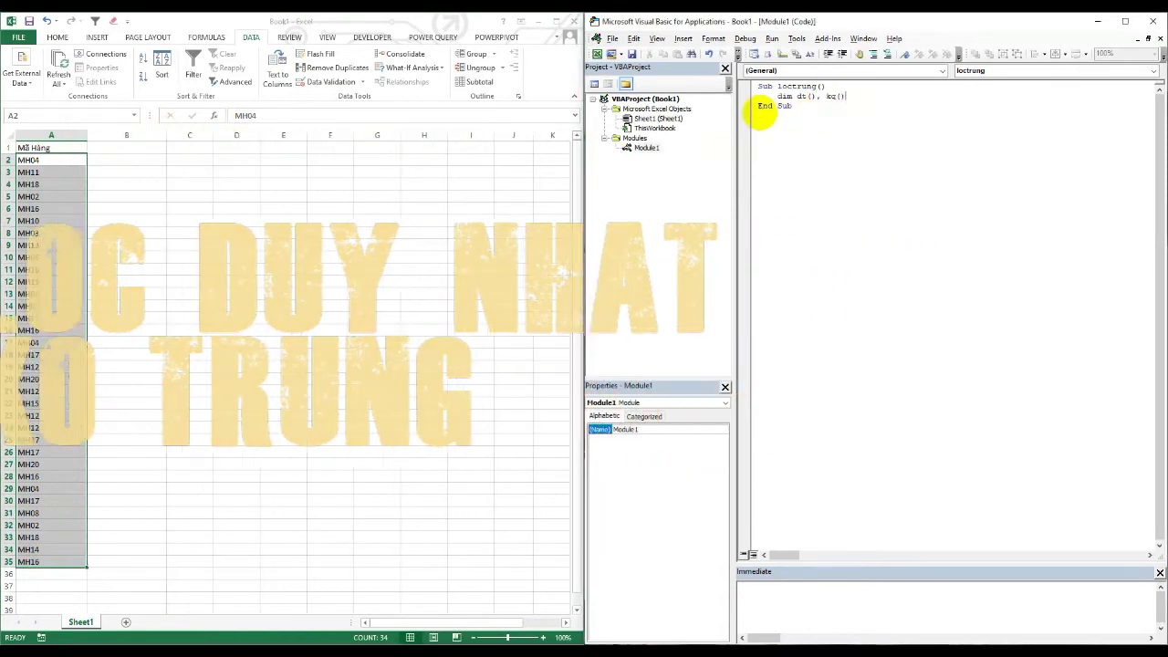
click(849, 107)
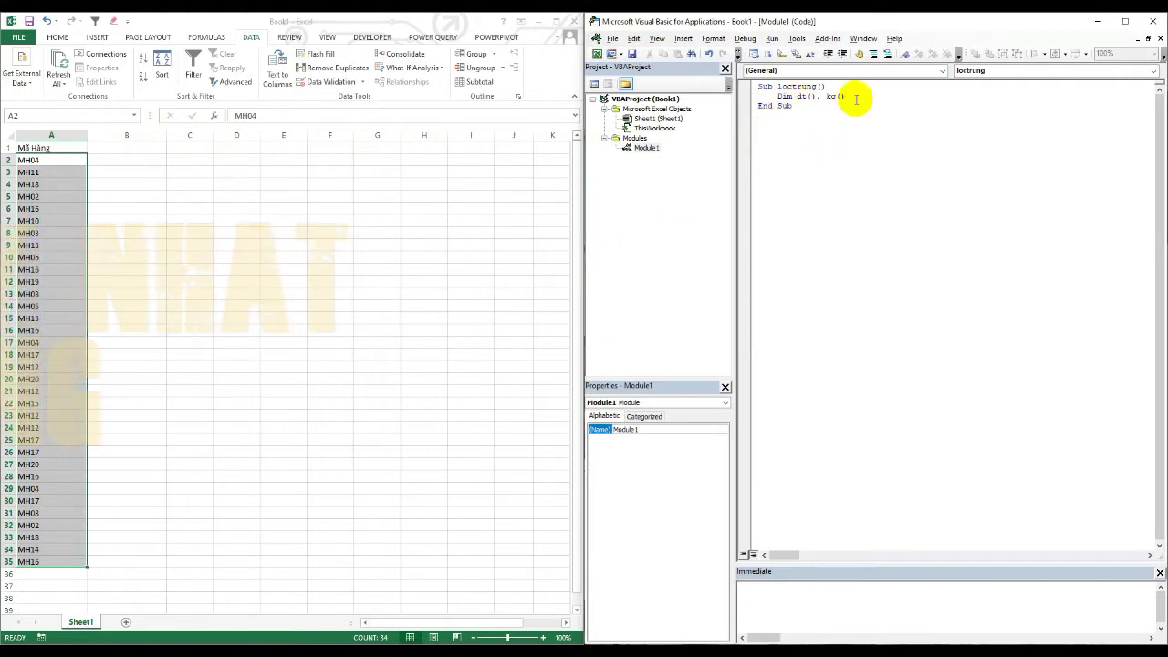
key(Return)
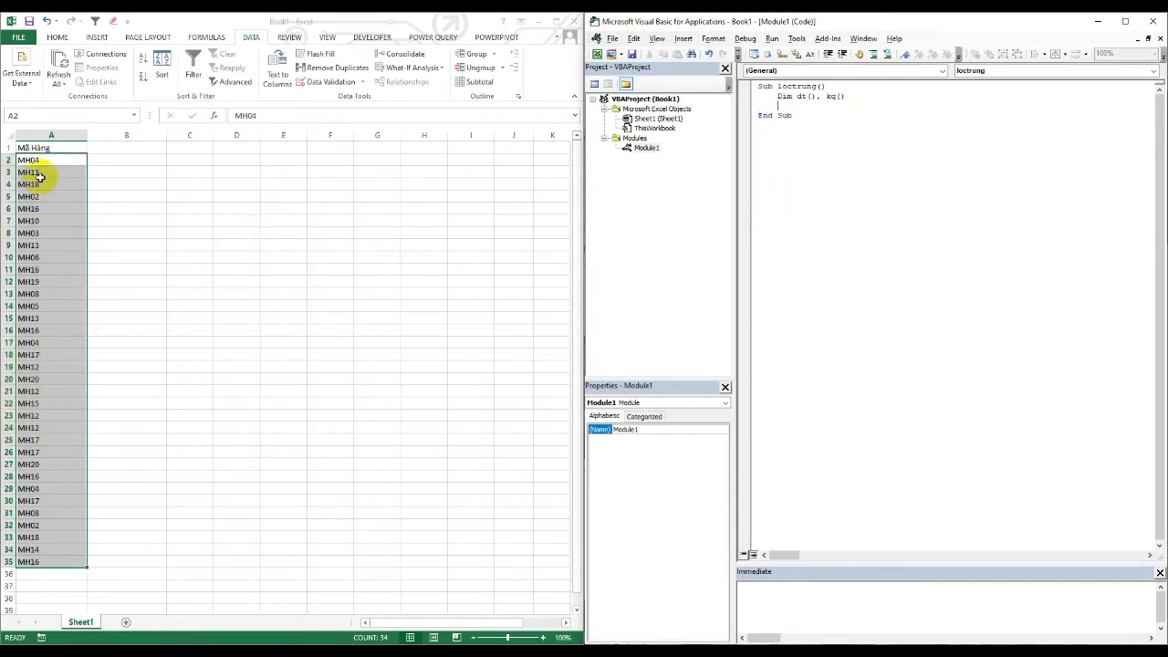
Step: Select the product codes from A35 up to A2, then pick empty cell A36
click(37, 291)
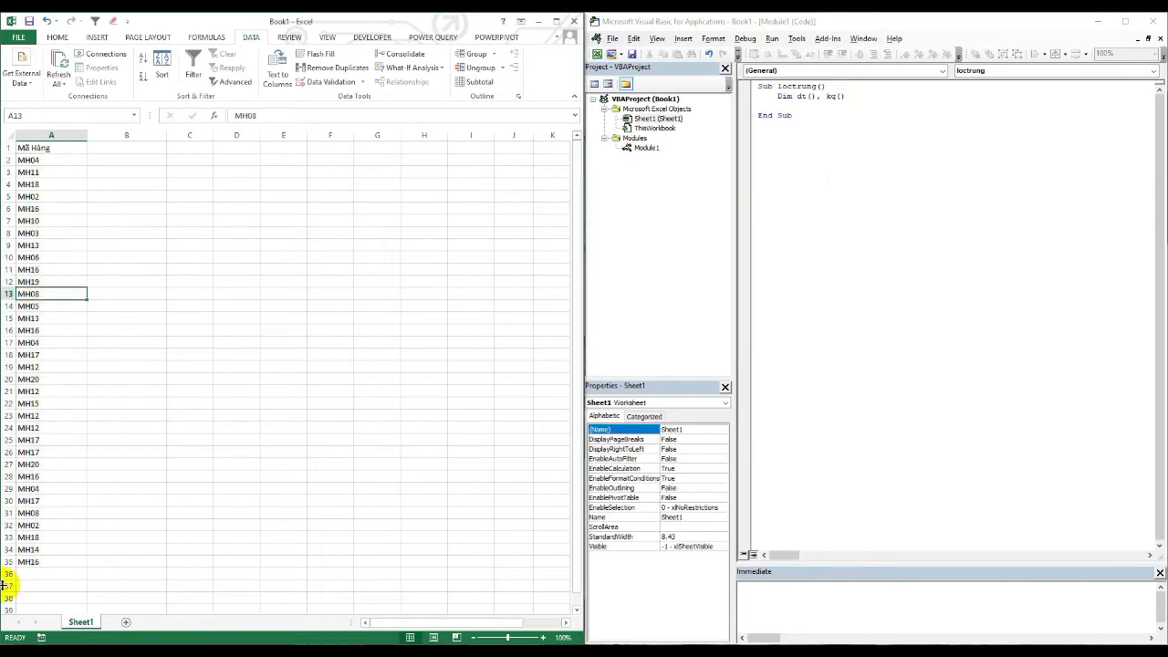
drag(32, 561, 49, 157)
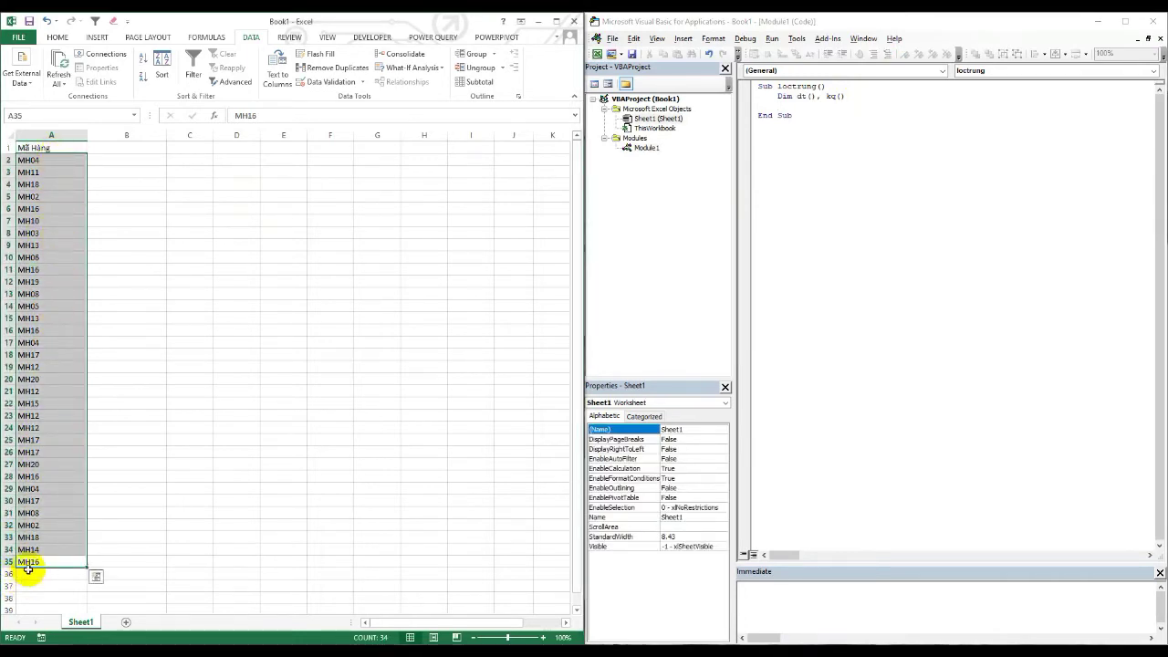
click(27, 573)
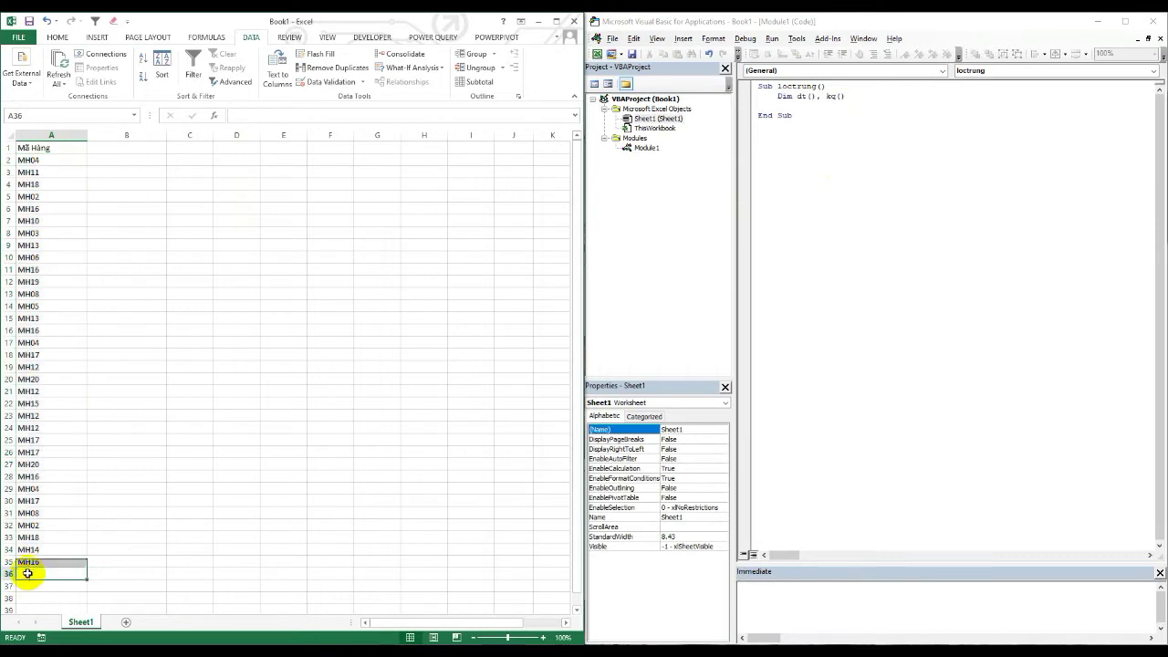
Step: Declare lr As Integer on the declaration line
click(859, 95)
text(, i&)
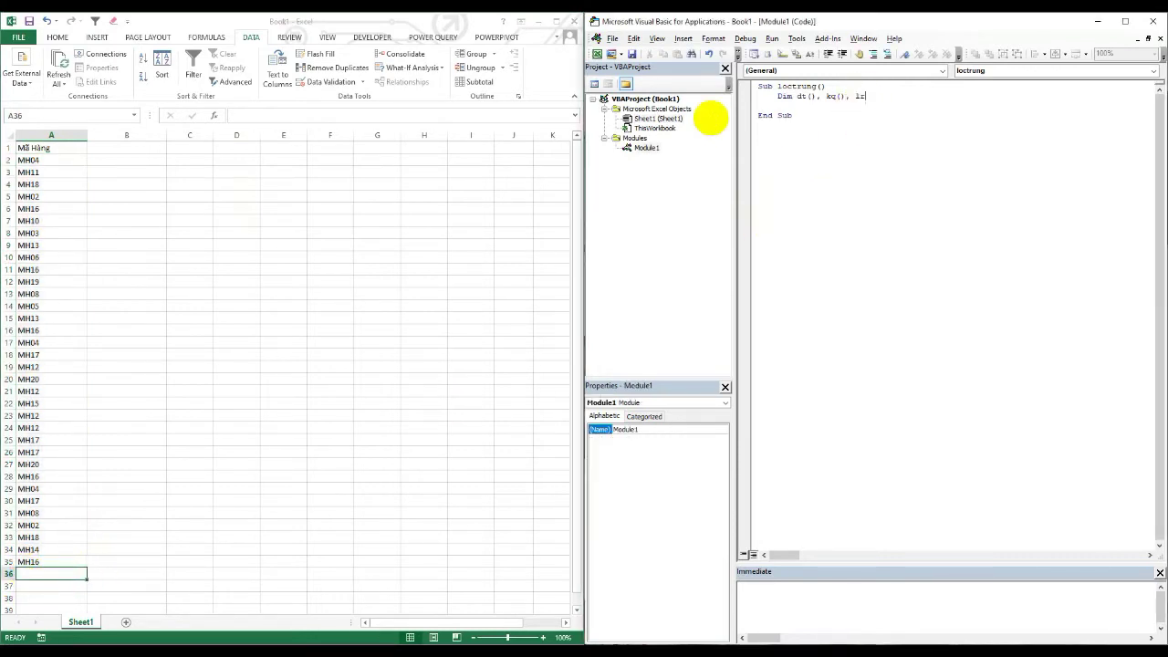
text(as in)
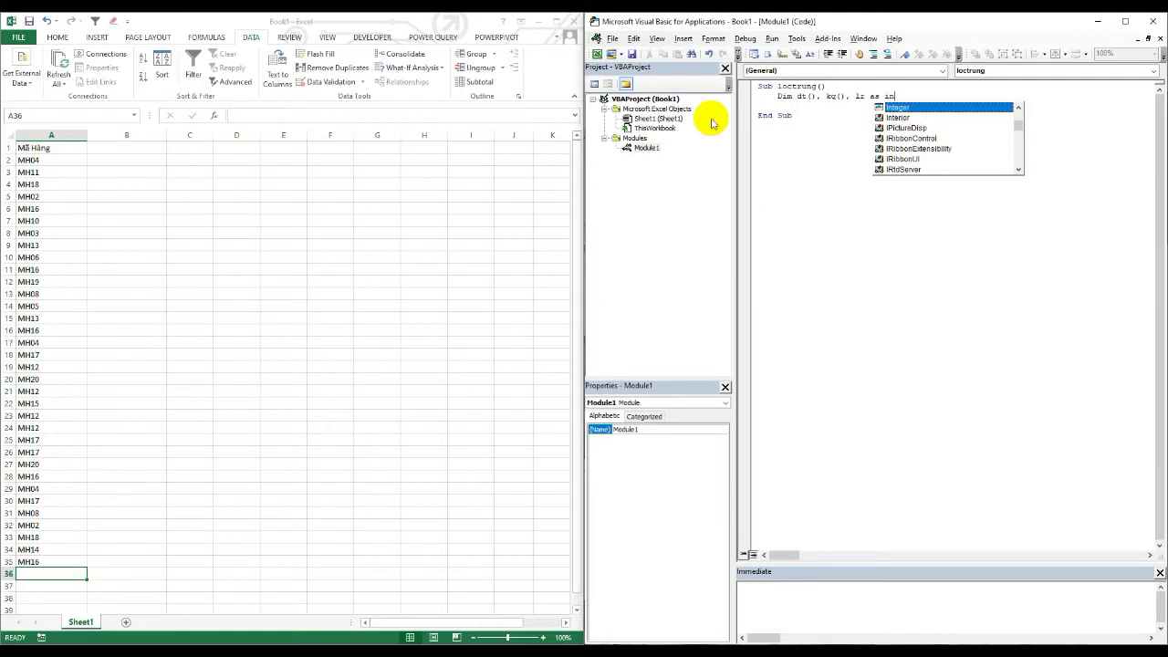
key(Return)
text(lr = range()
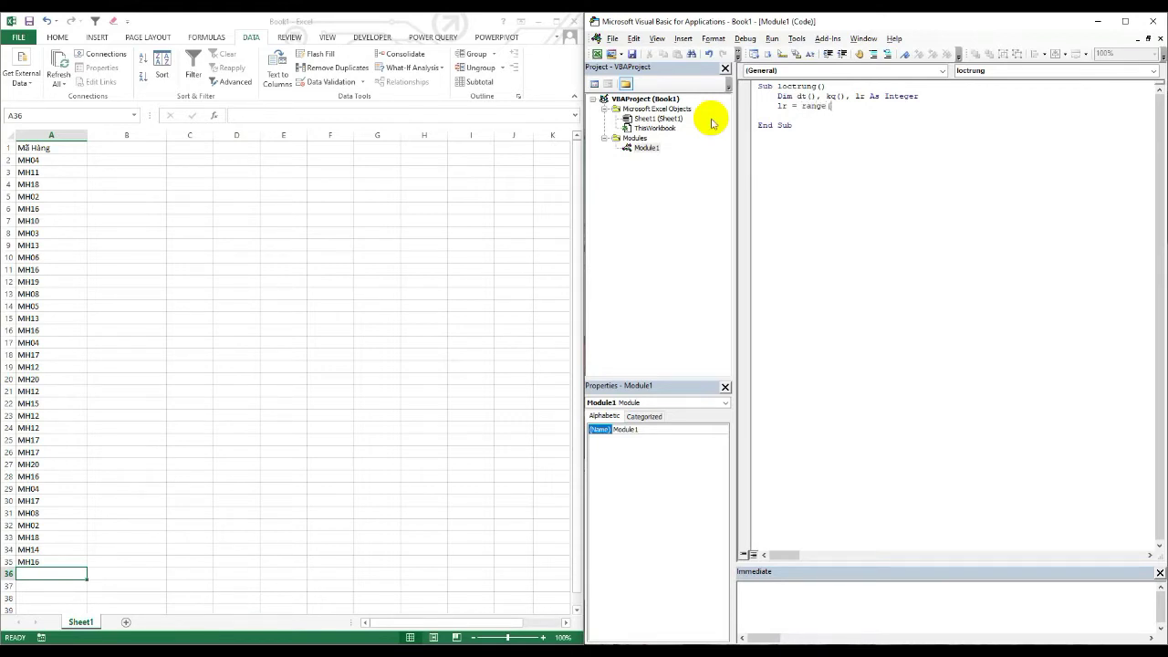
Step: Write lr = Range("A" & Rows.Count).End(xlUp).Row and select that expression
text("A" & row)
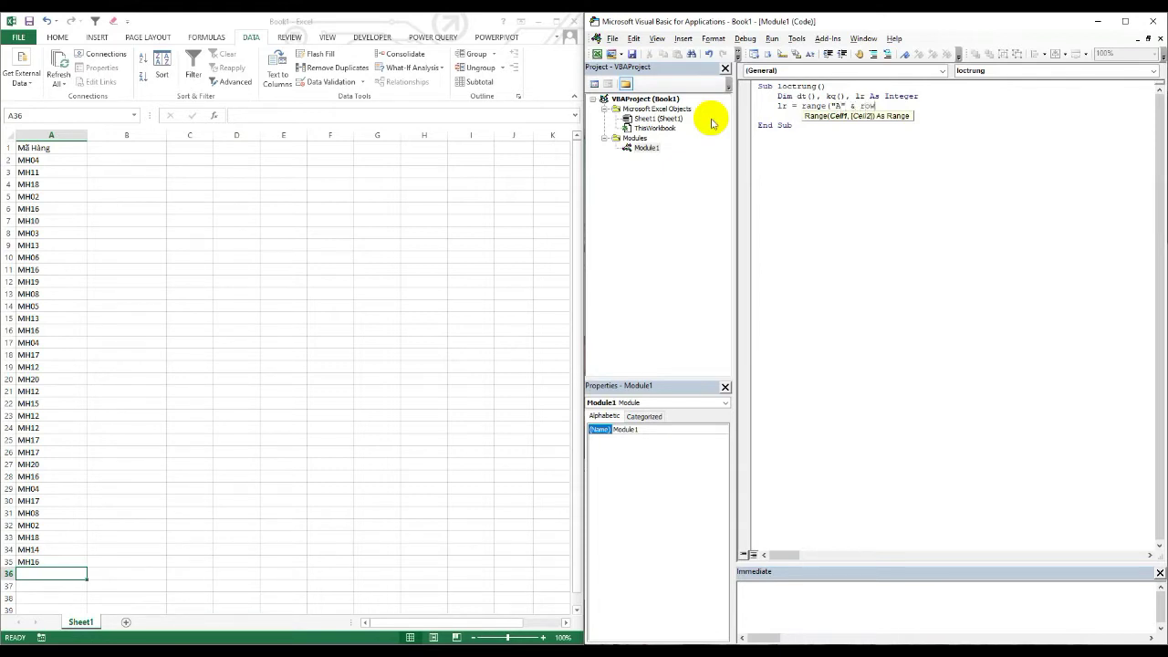
text(s.c)
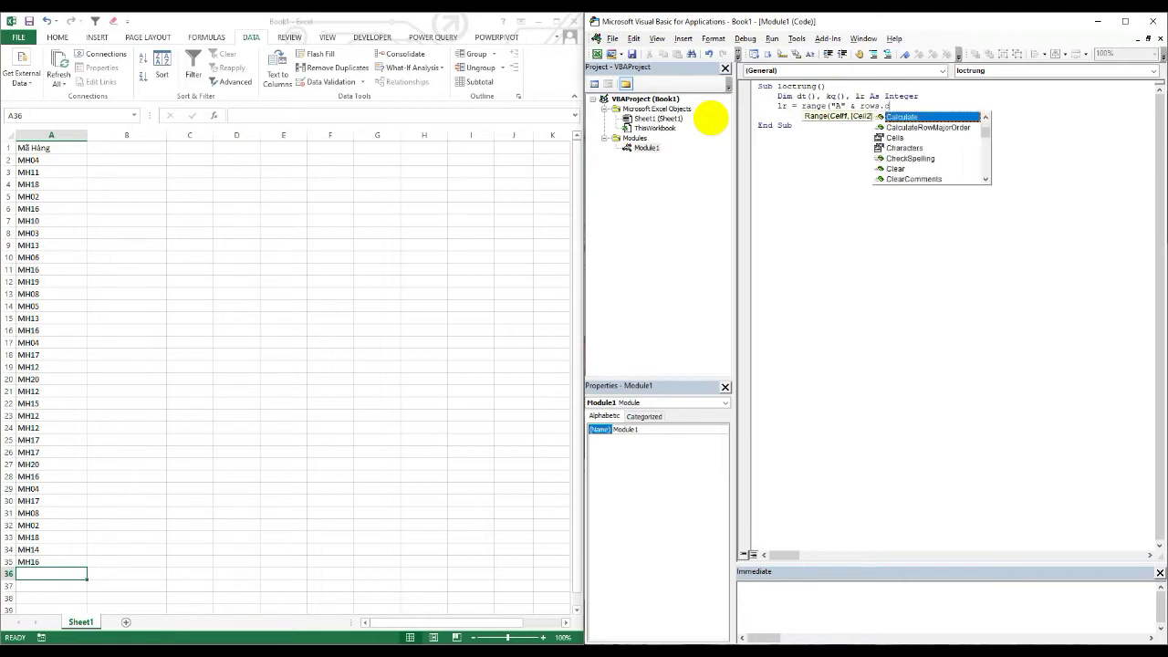
text(ount)
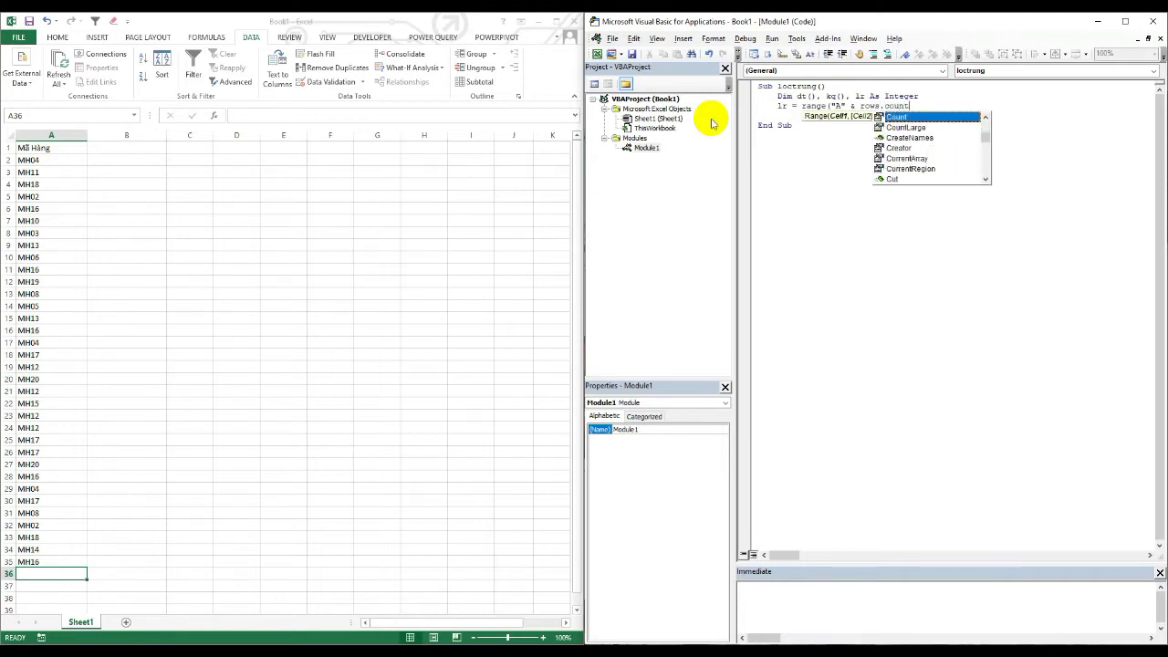
text().end)
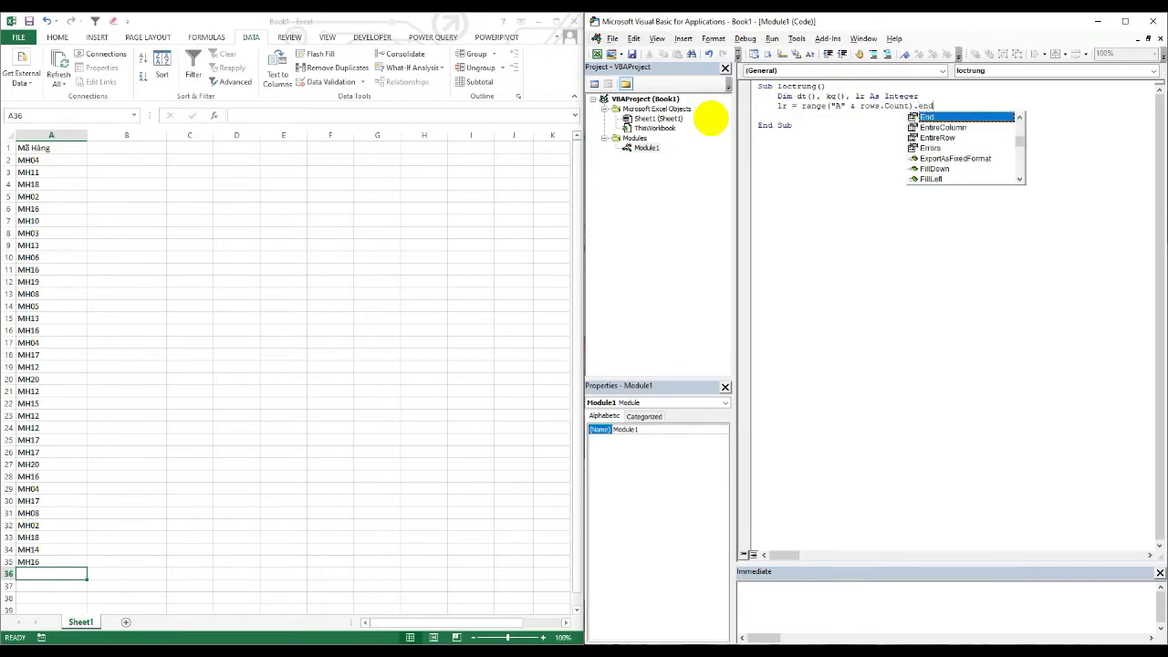
text((xl)
key(BackSpace)
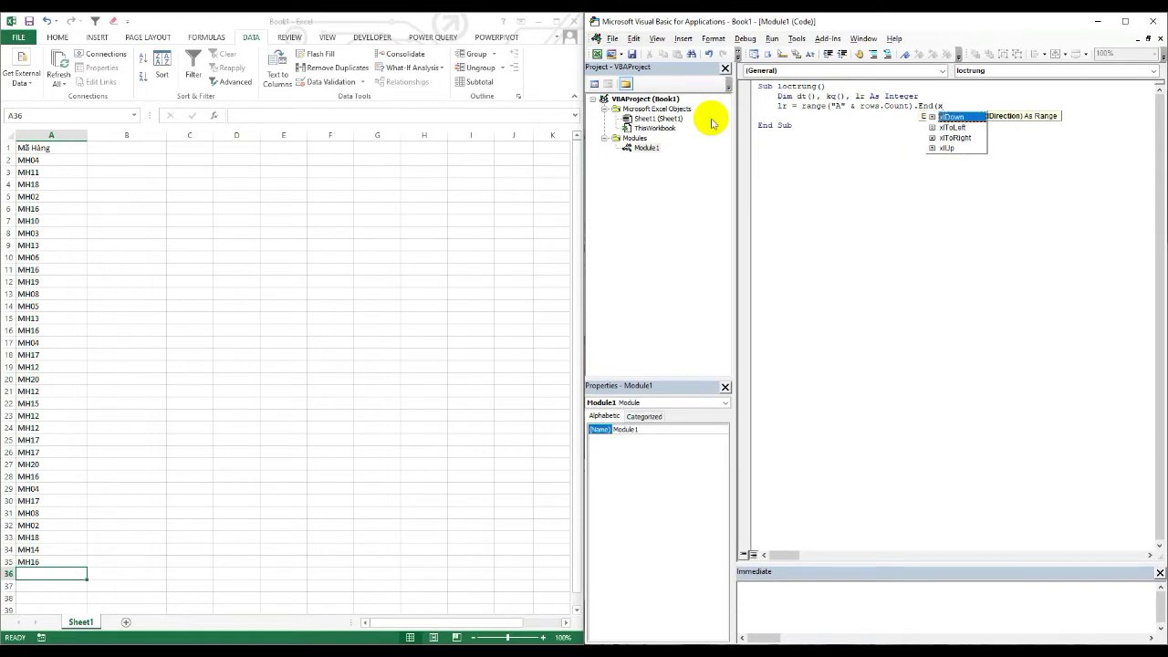
double_click(946, 147)
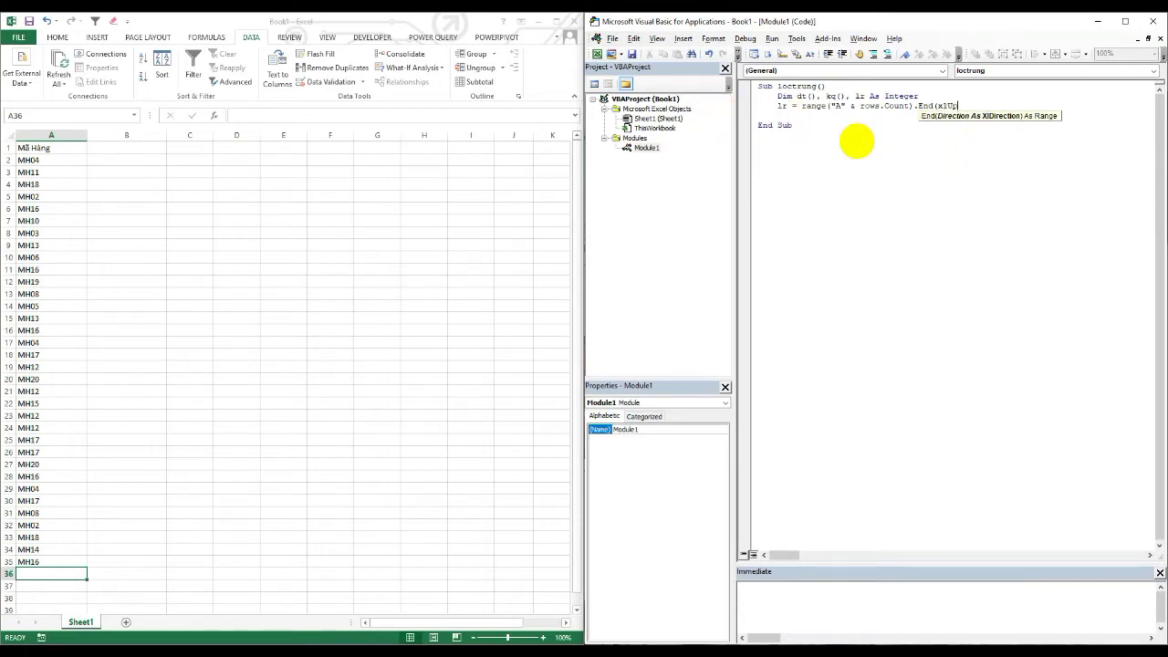
text().row)
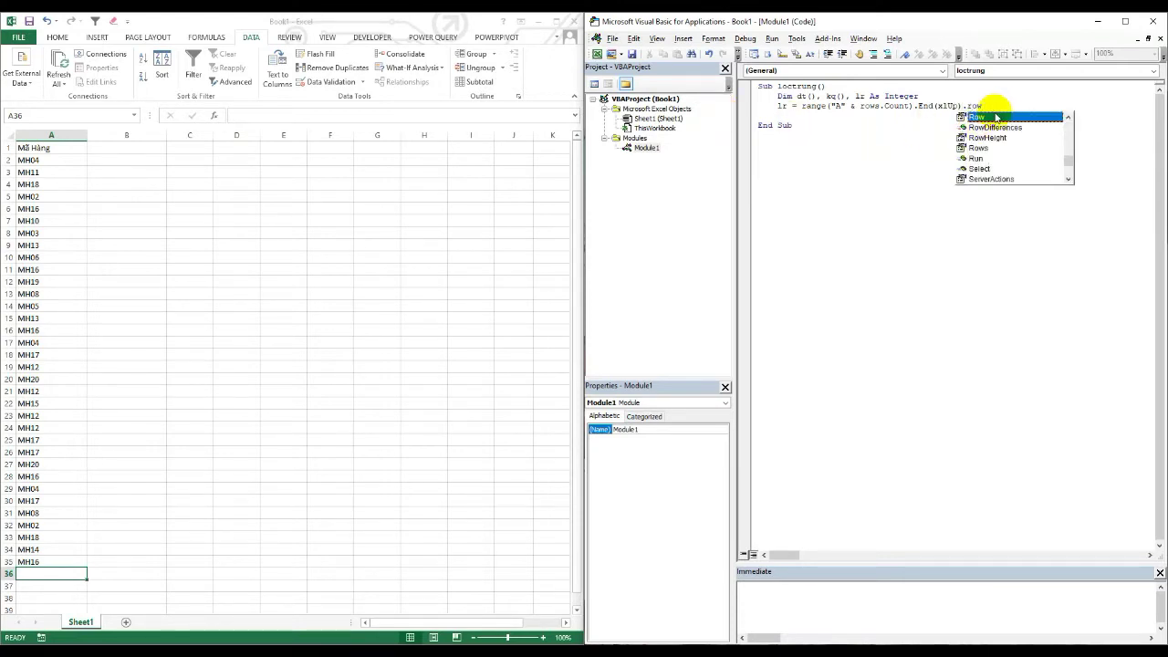
double_click(977, 116)
click(803, 106)
drag(803, 106, 1037, 110)
key(ctrl+c)
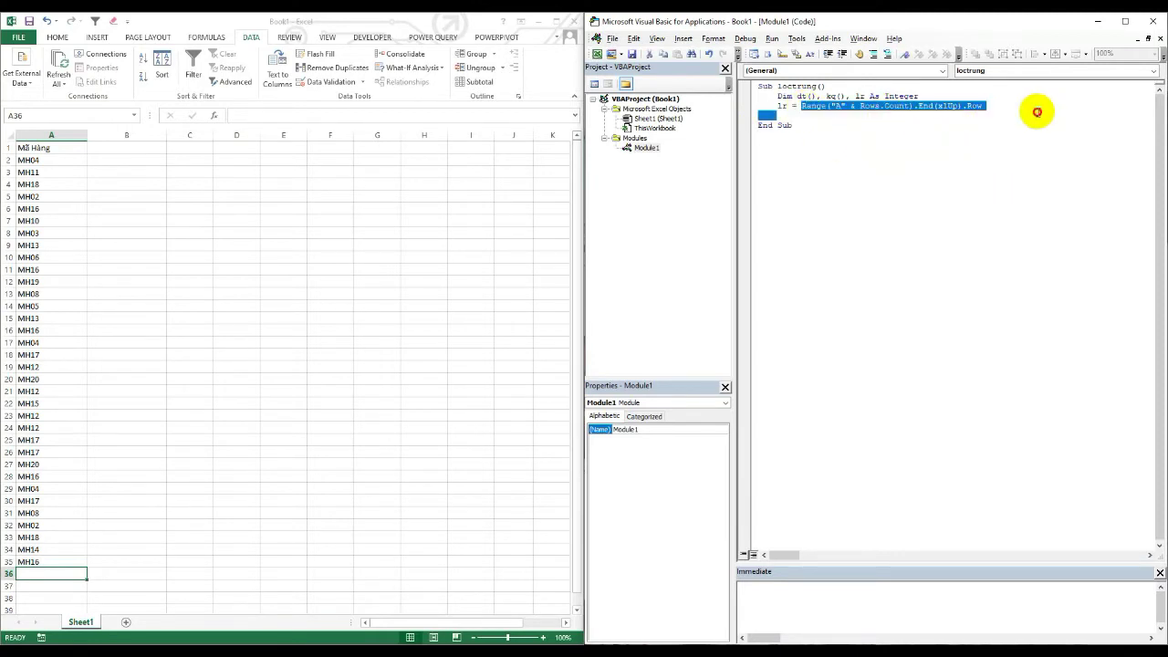
Step: Evaluate the last-row expression in the Immediate window, confirming row 35 holds the last code
click(758, 590)
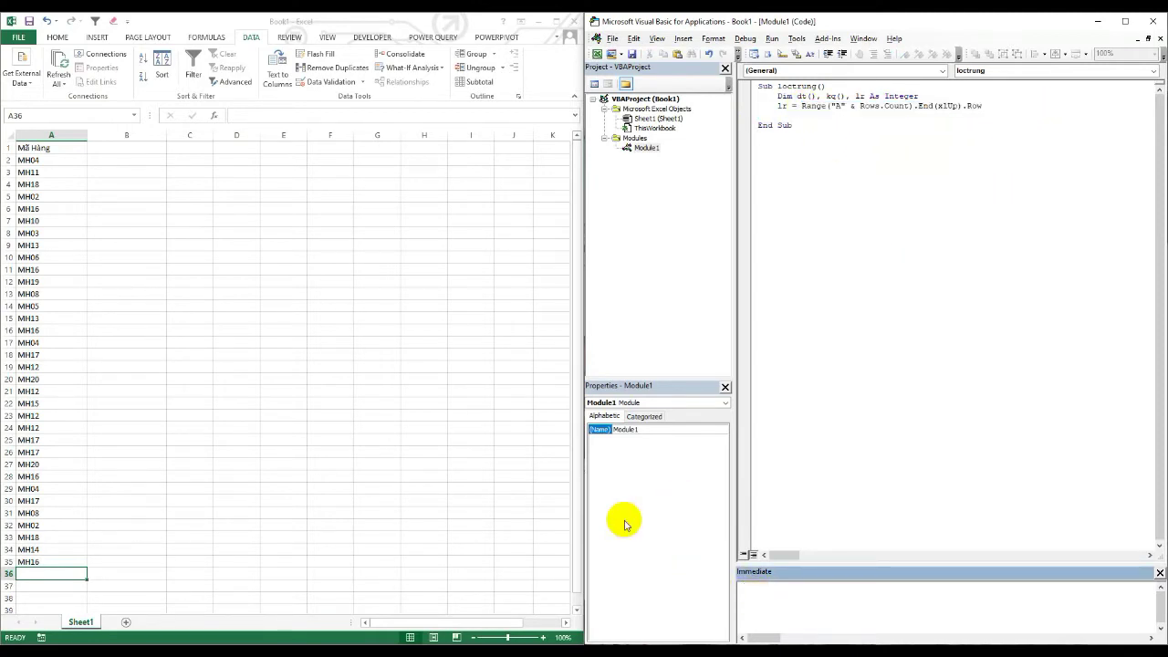
text(?)
key(ctrl+v)
key(Return)
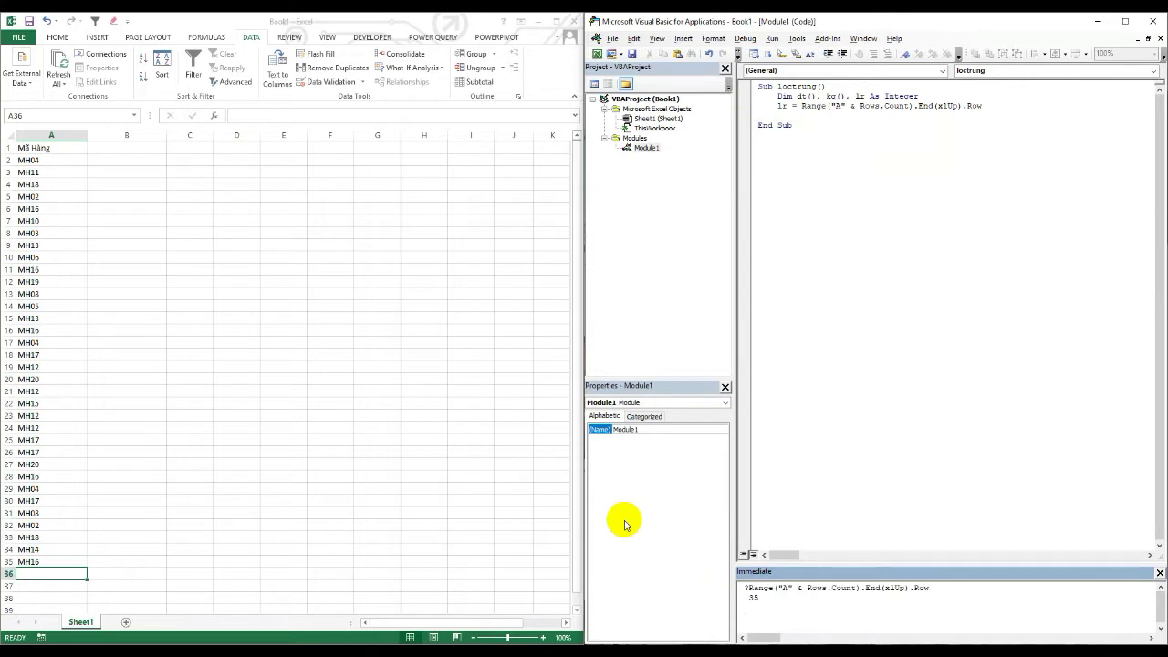
click(47, 560)
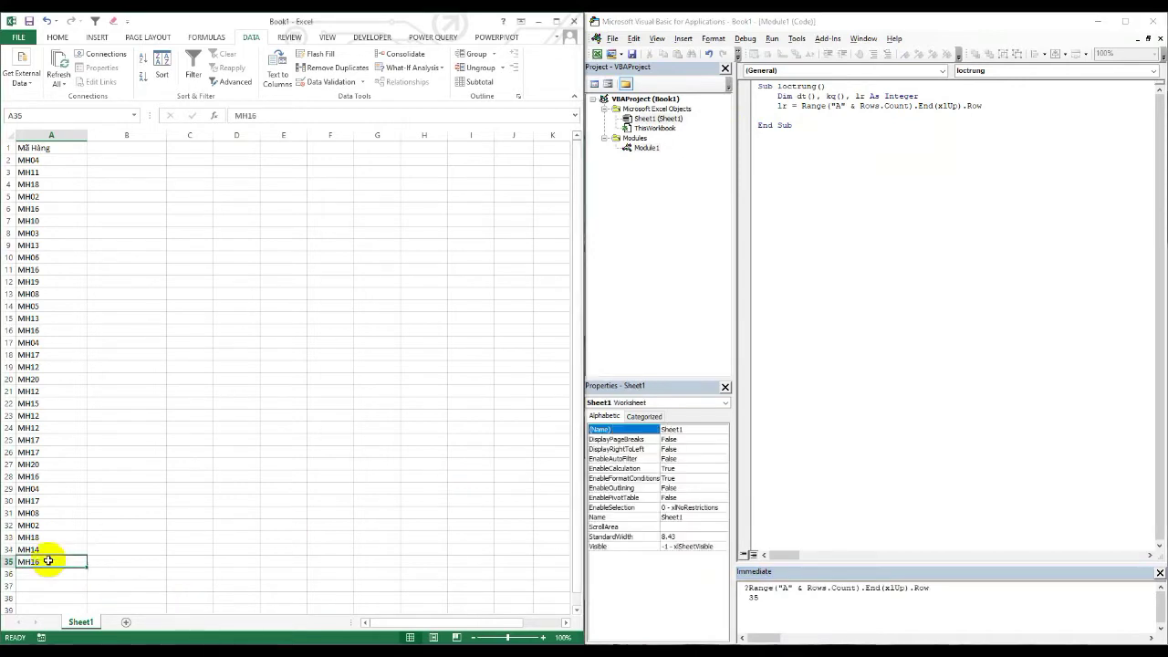
Step: Add dt = Range("A2:A" & lr) on the line under lr
click(812, 113)
text(dt = range)
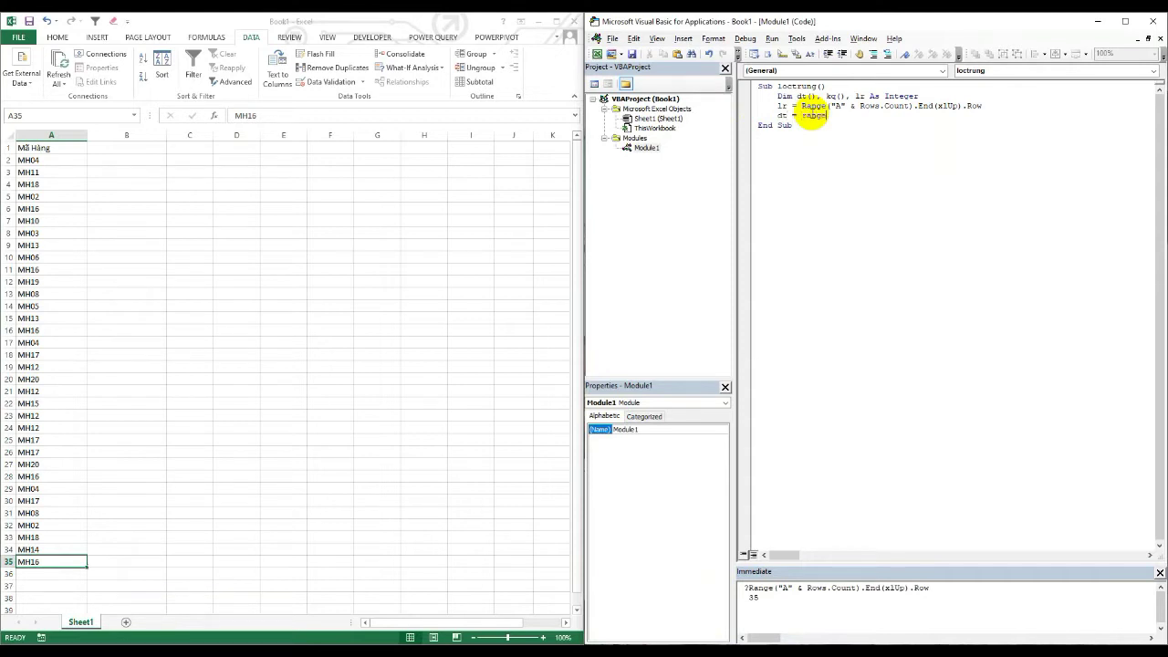
text(("A2:A" & lr)
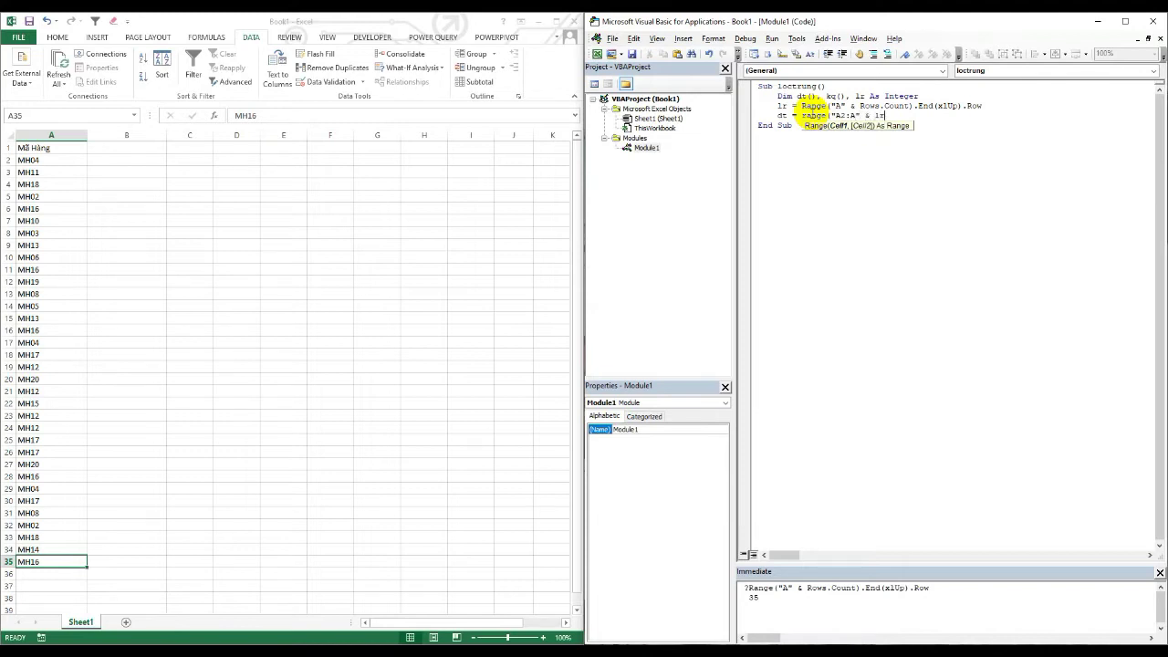
text())
click(800, 146)
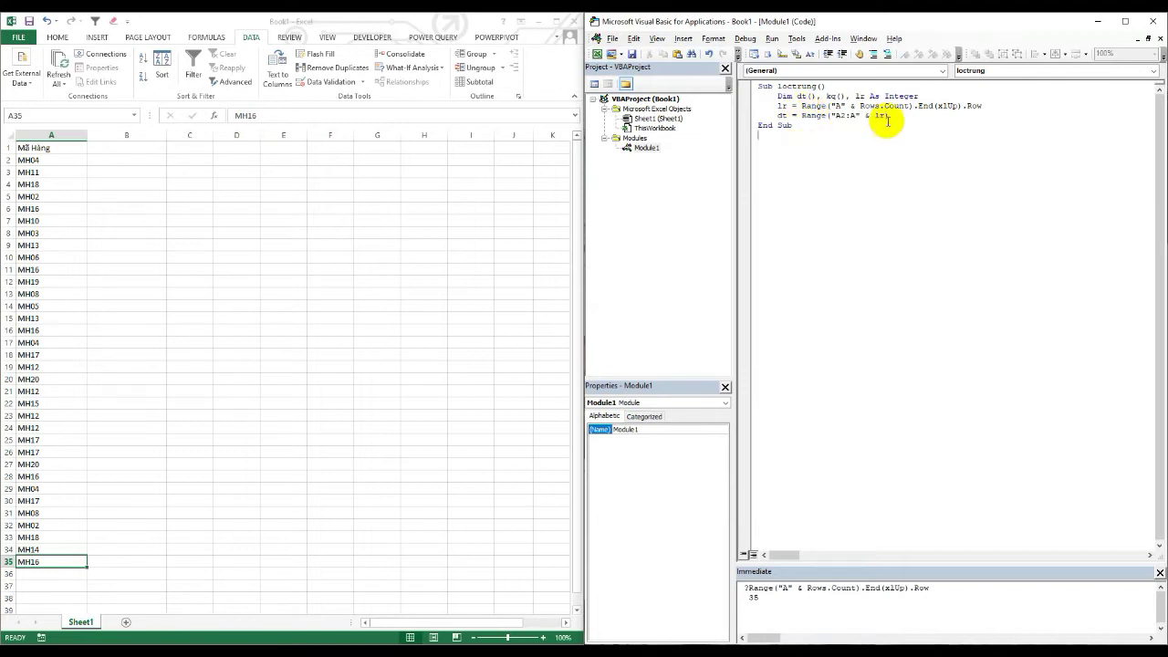
click(889, 116)
key(Return)
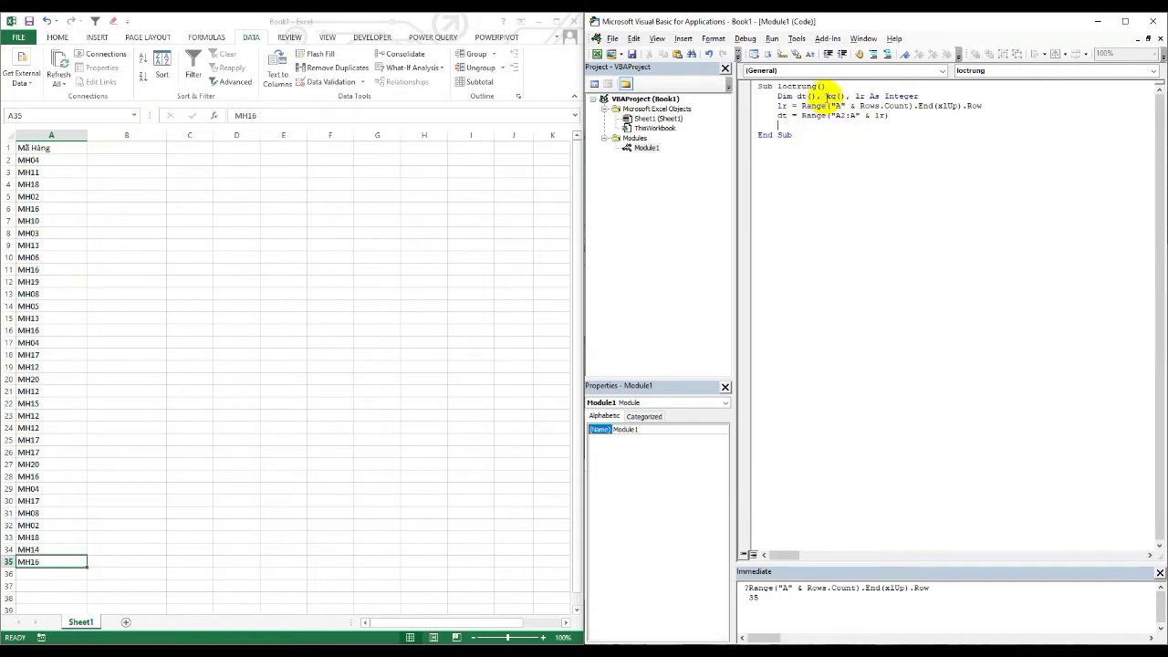
drag(826, 96, 848, 96)
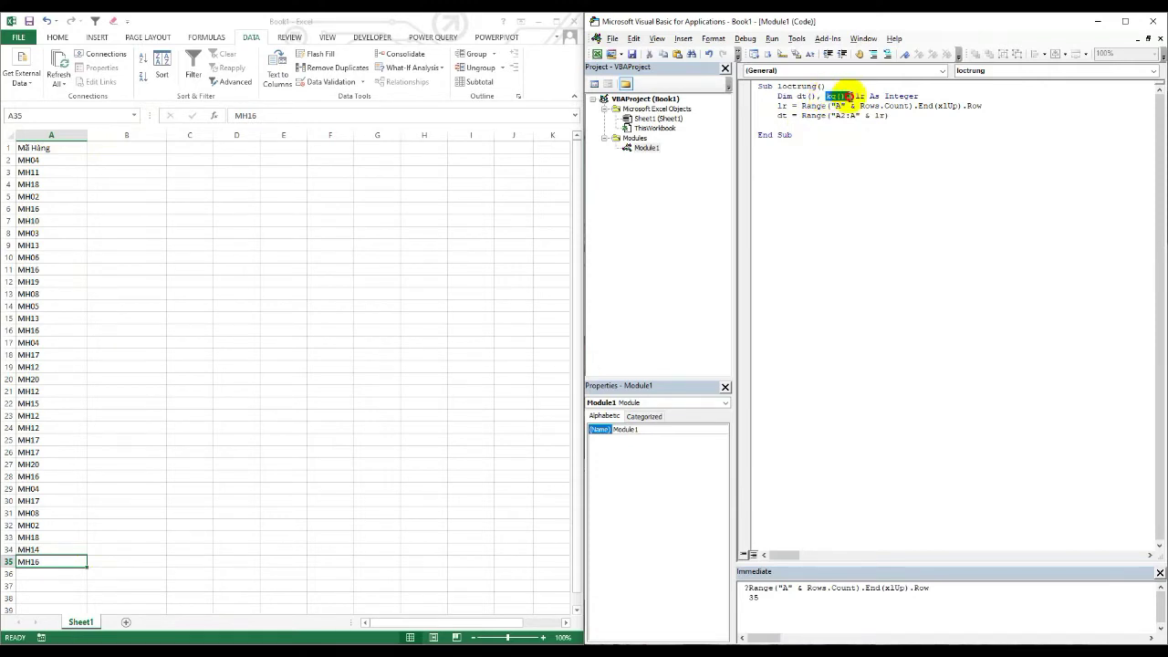
Step: Add ReDim kq(1 To UBound(dt), 1 To 1) below the dt line
click(793, 124)
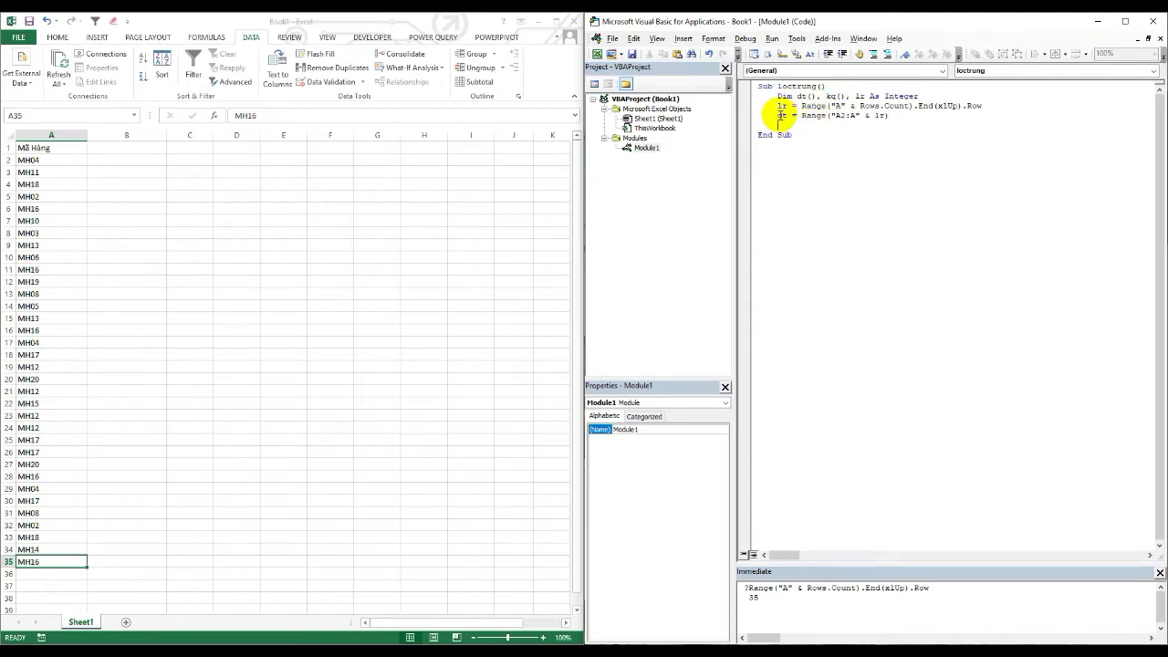
click(781, 115)
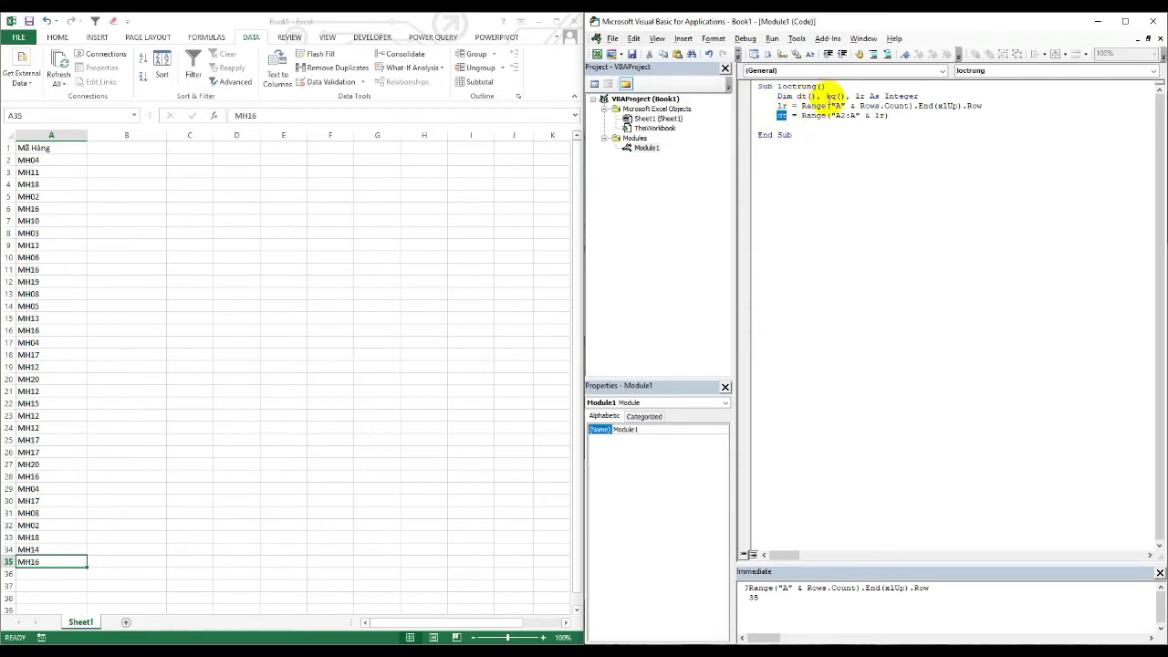
click(790, 126)
text(redim kq)
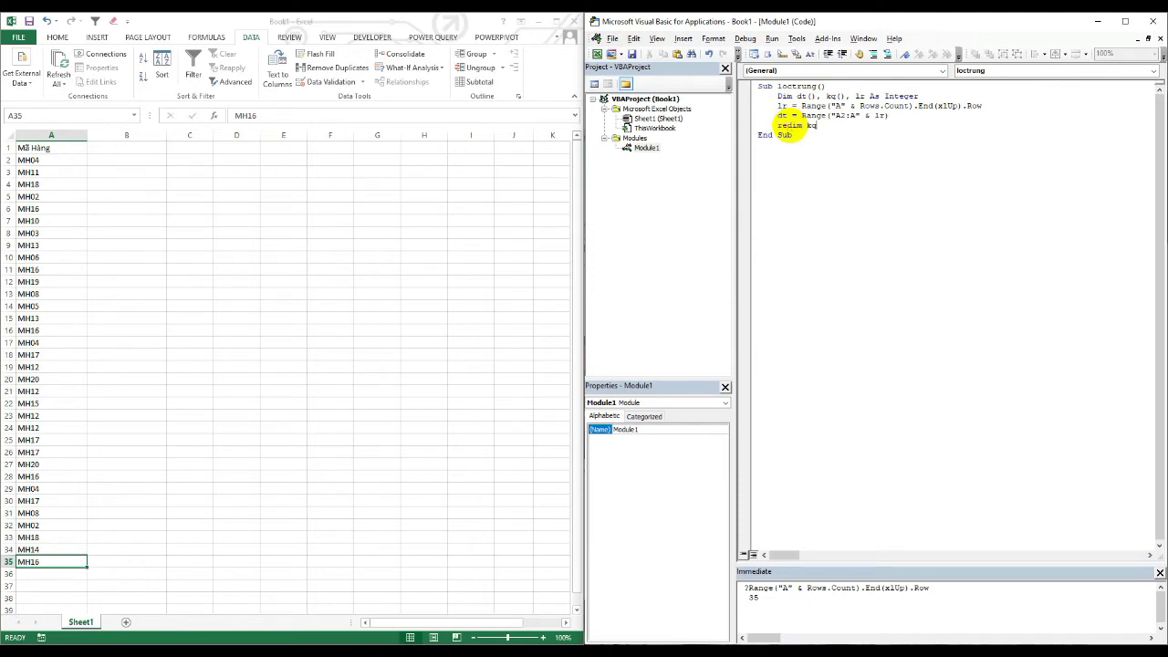
text(( 1 to ubound)
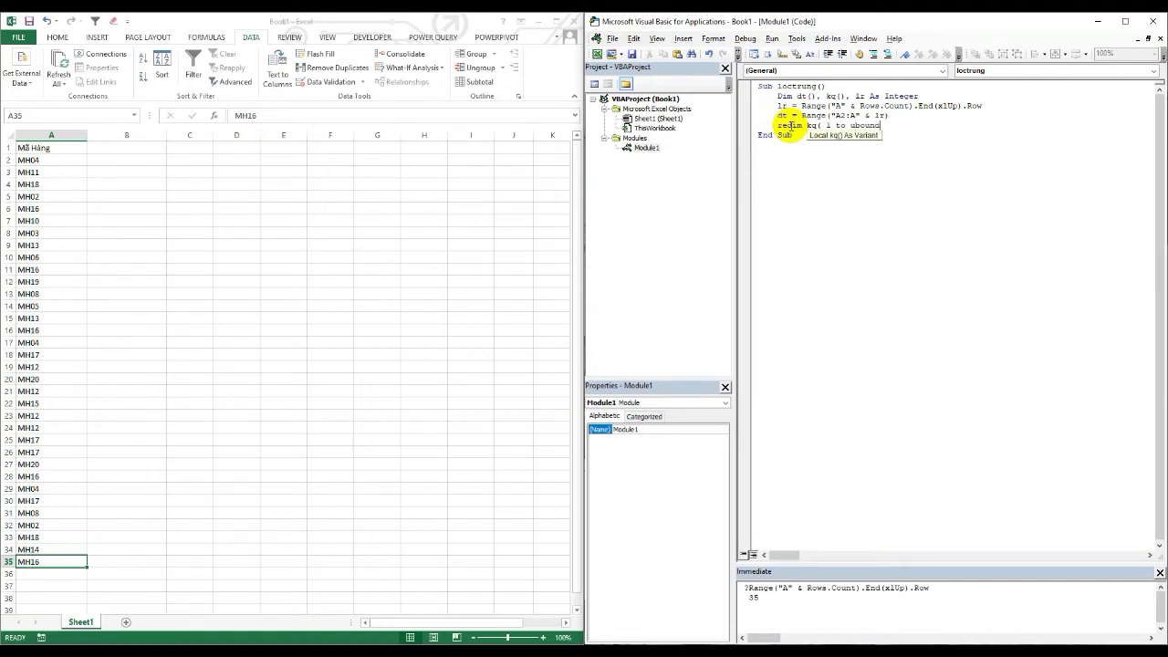
text((dt), 1 To 1)
text(), 1 To 1)
text())
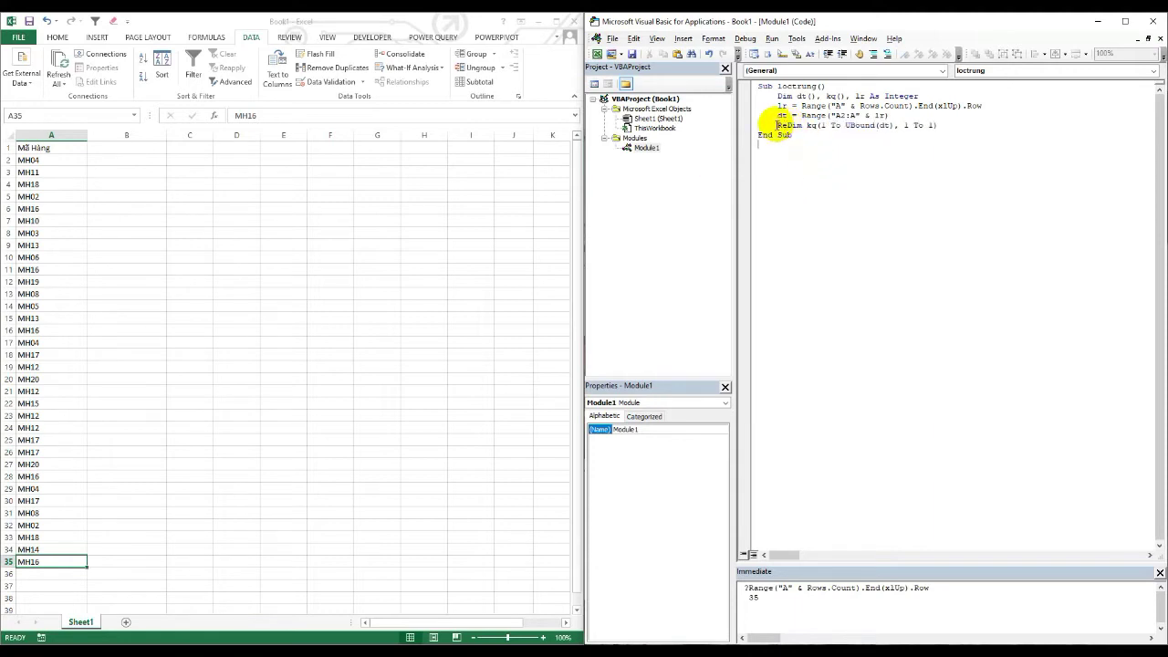
drag(778, 125, 956, 123)
click(954, 123)
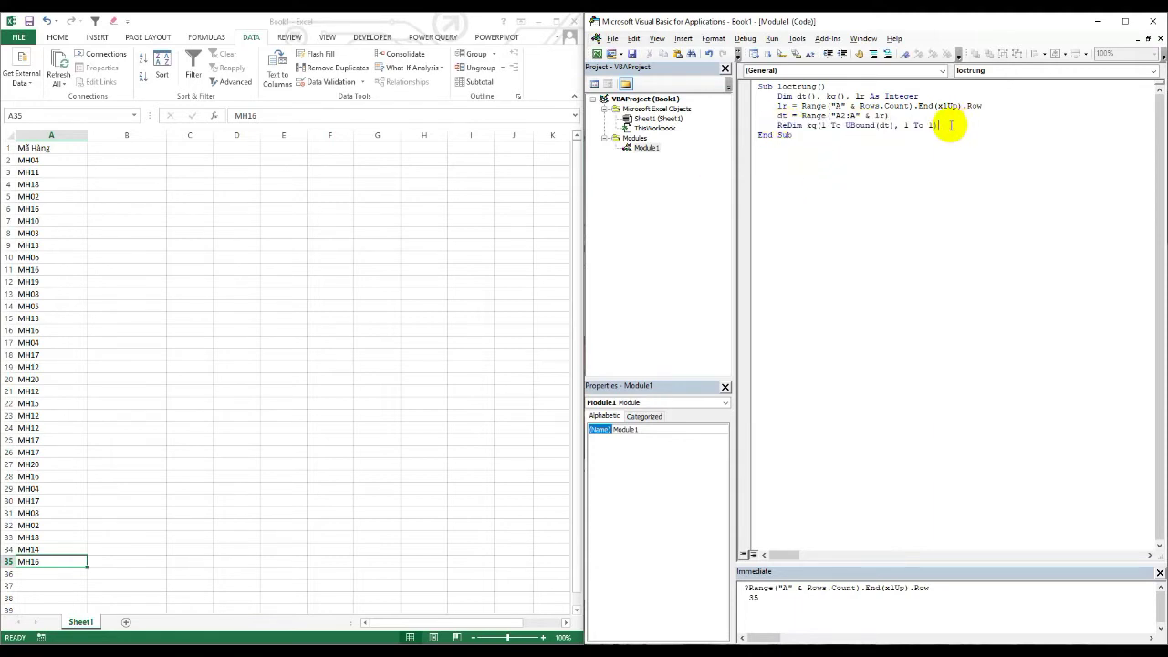
Step: Point out repeated codes in column A, such as MH16 in A6 and A11
click(45, 167)
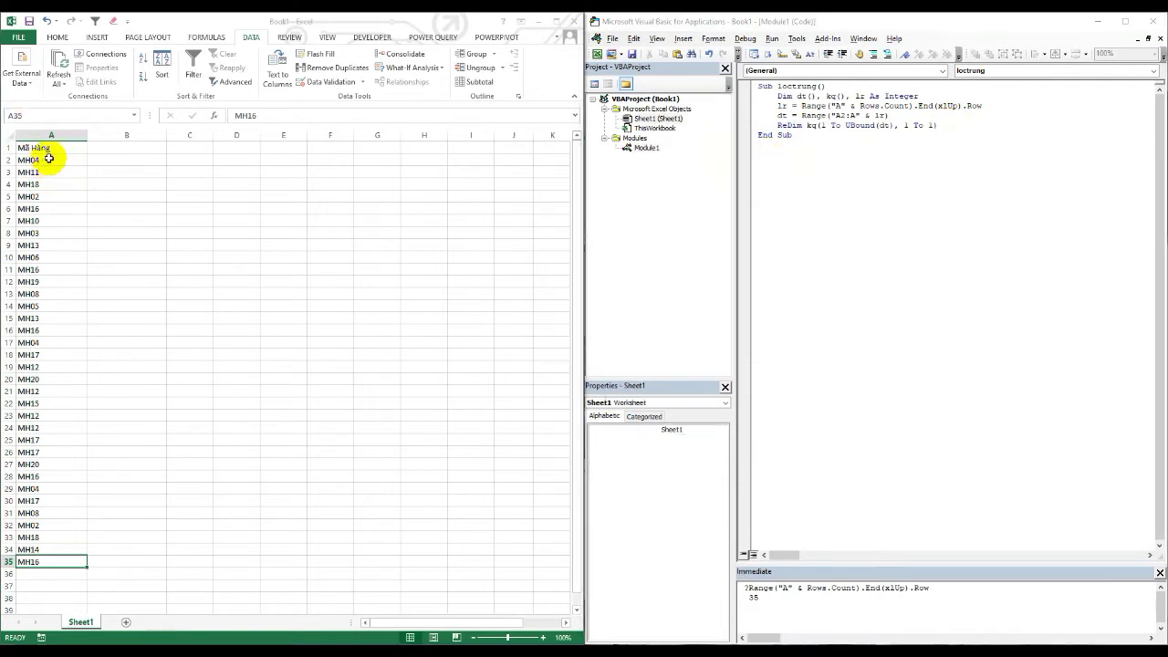
click(47, 189)
click(47, 208)
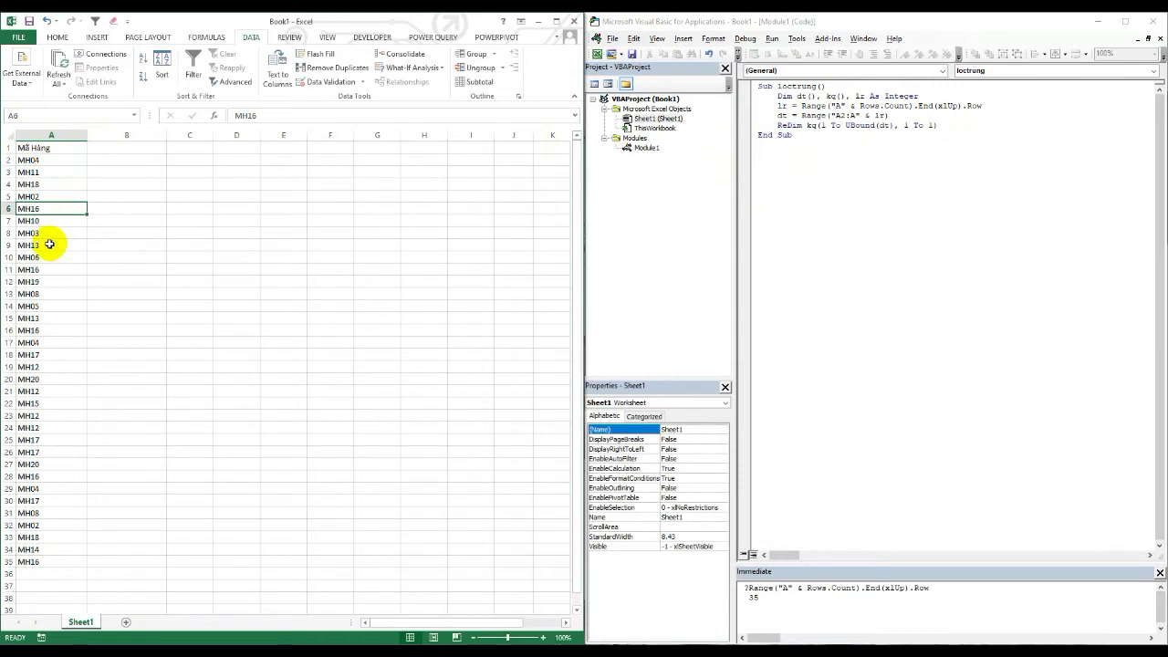
click(46, 270)
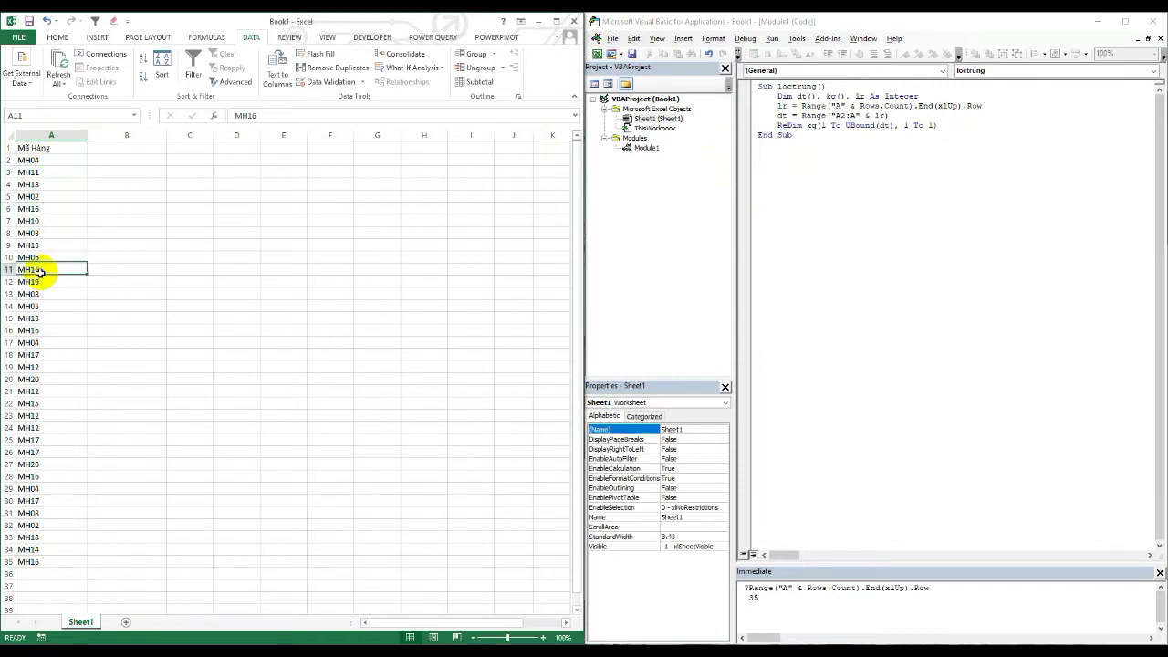
click(920, 124)
Step: Add a For i = 1 To UBound(dt) loop closed by Next, then select MH04 in A2
key(Return)
text(for i = 1 to)
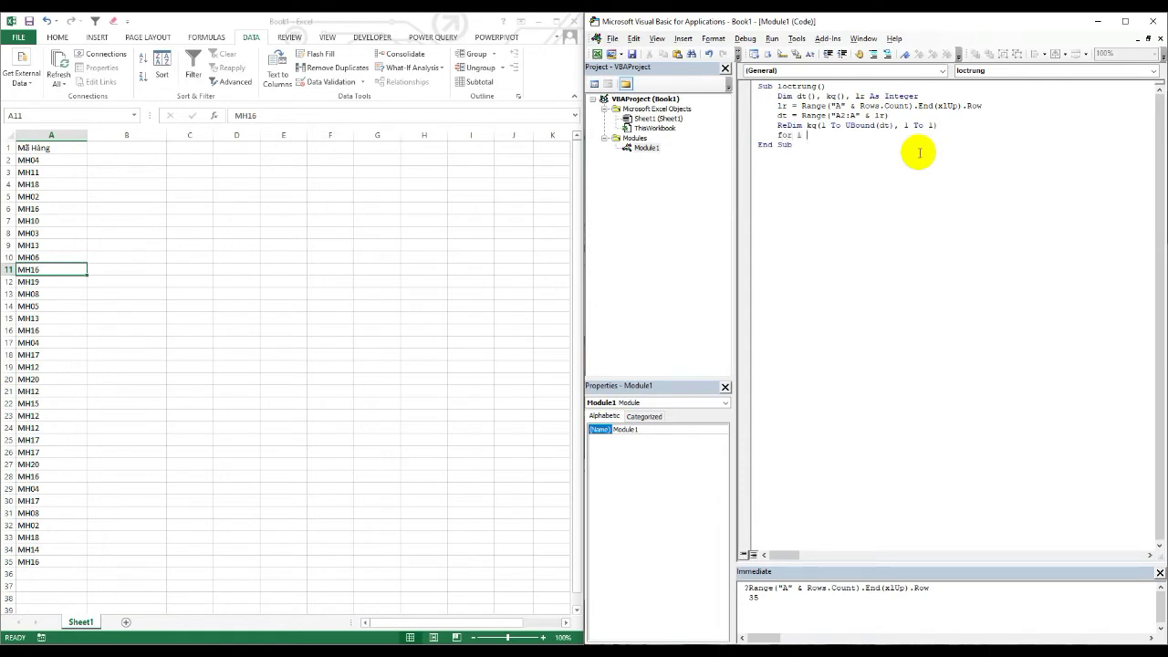
text(ubo)
text(ound)
text(a)
text())
key(Return)
key(Return)
text(ne)
text(xt)
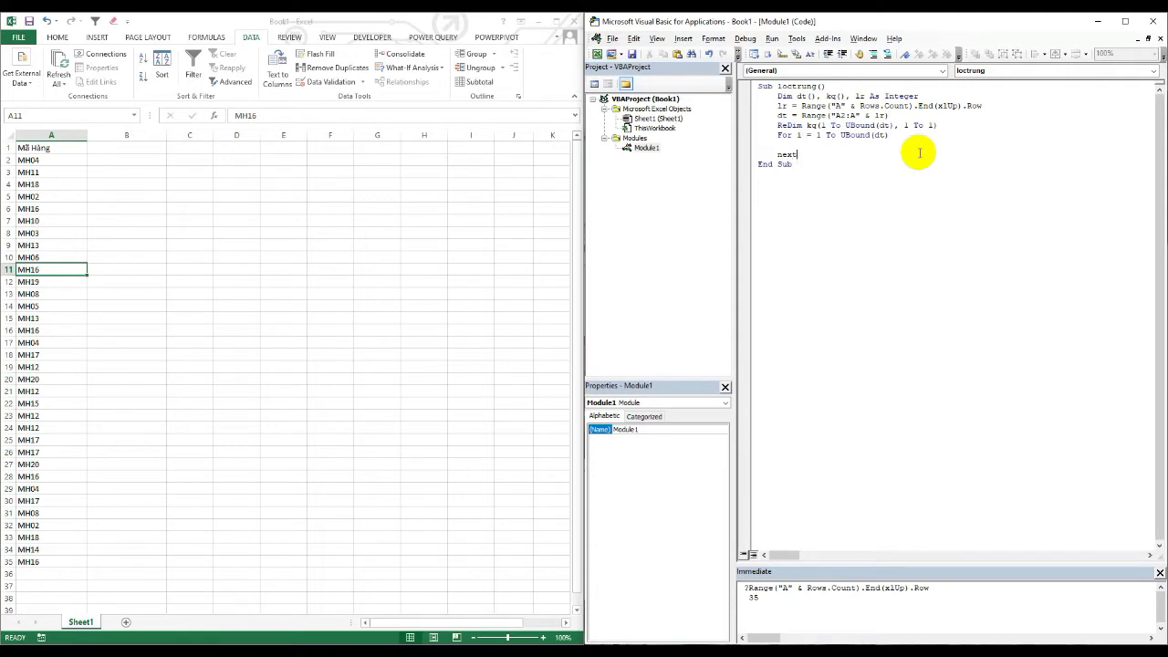
click(305, 182)
click(47, 159)
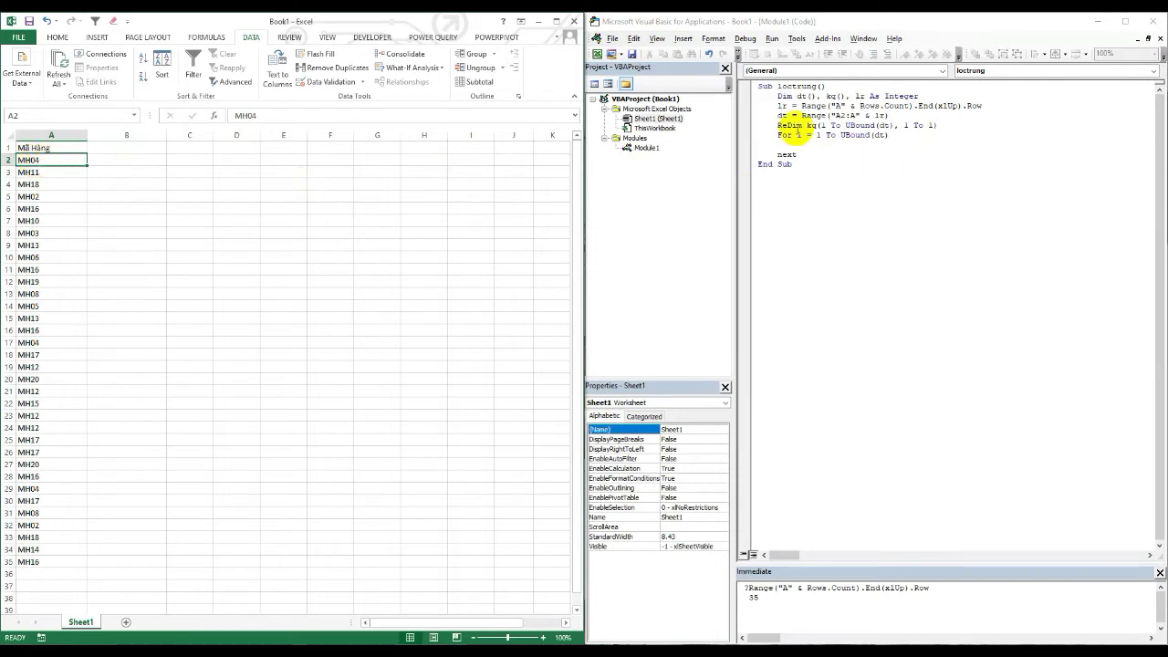
Step: Highlight ReDim and its kq size arguments while comparing codes in column A
double_click(789, 125)
drag(948, 125, 809, 128)
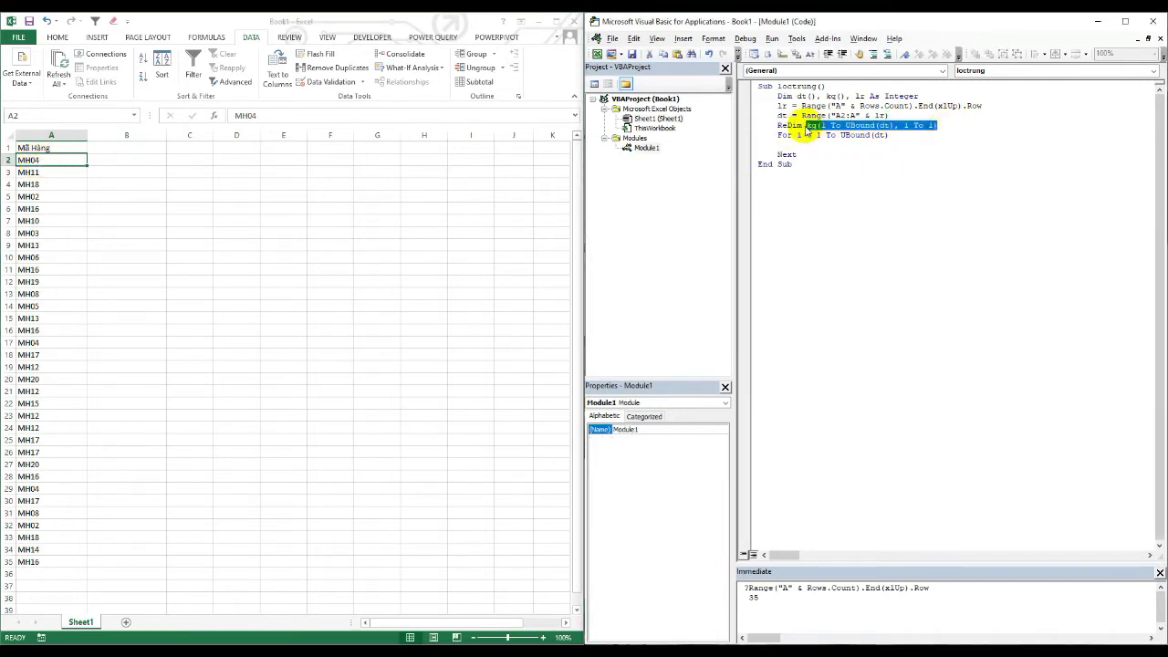
click(837, 125)
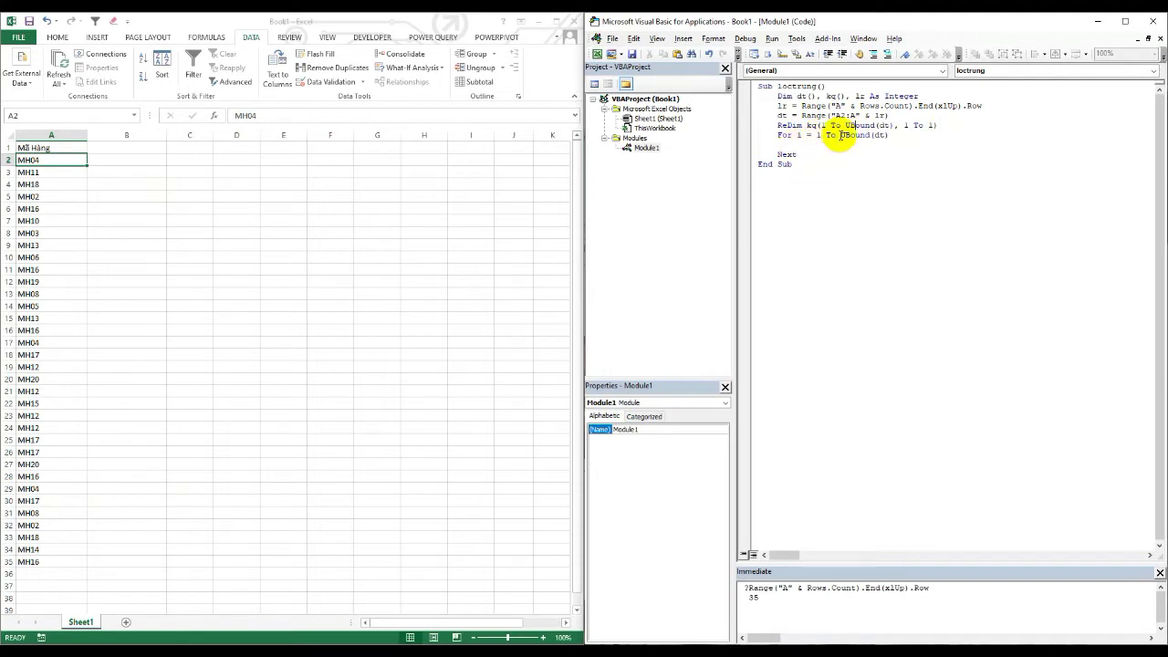
click(44, 168)
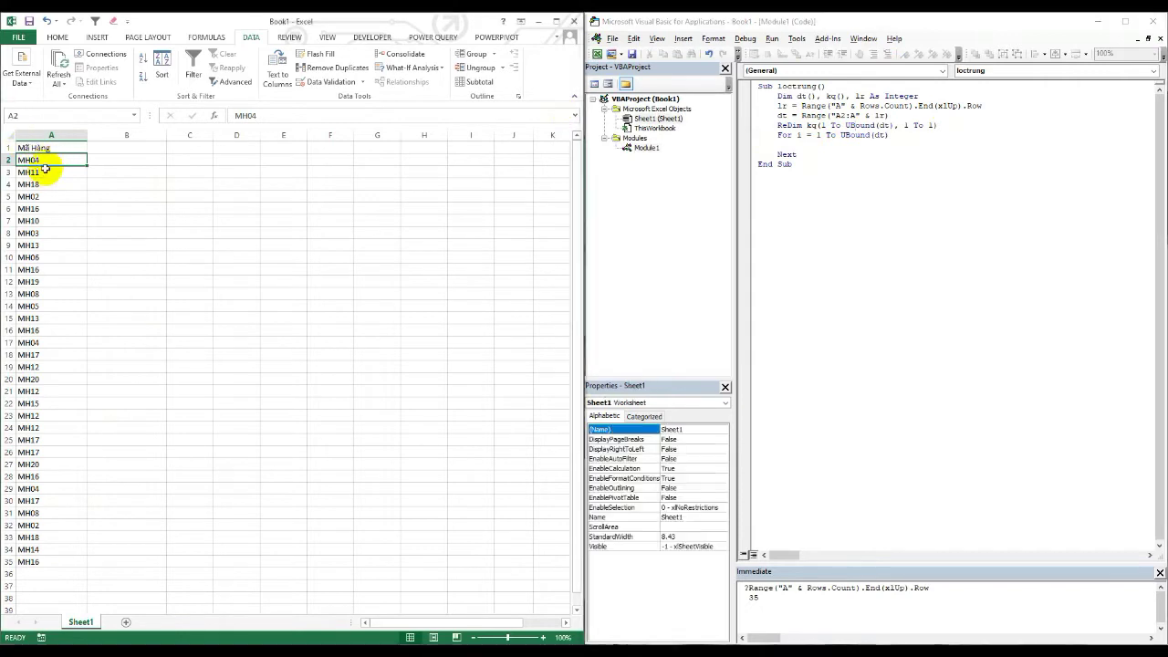
click(42, 183)
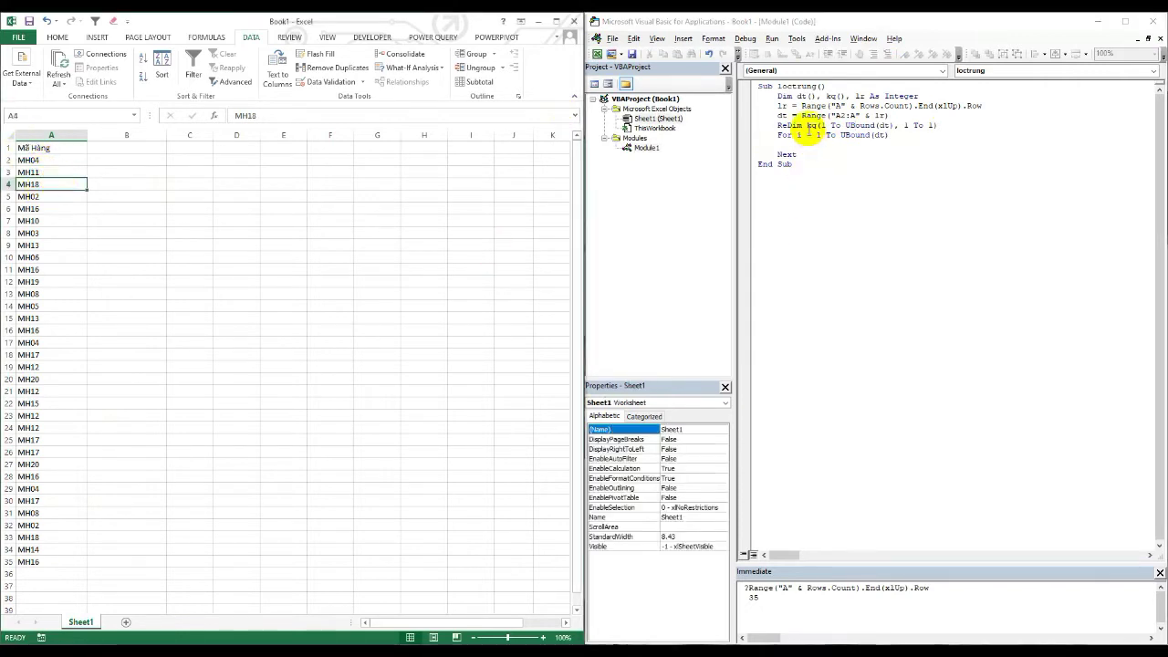
Step: Start a nested For j = 1 To UBound(kq) loop inside the i loop
drag(806, 124, 940, 125)
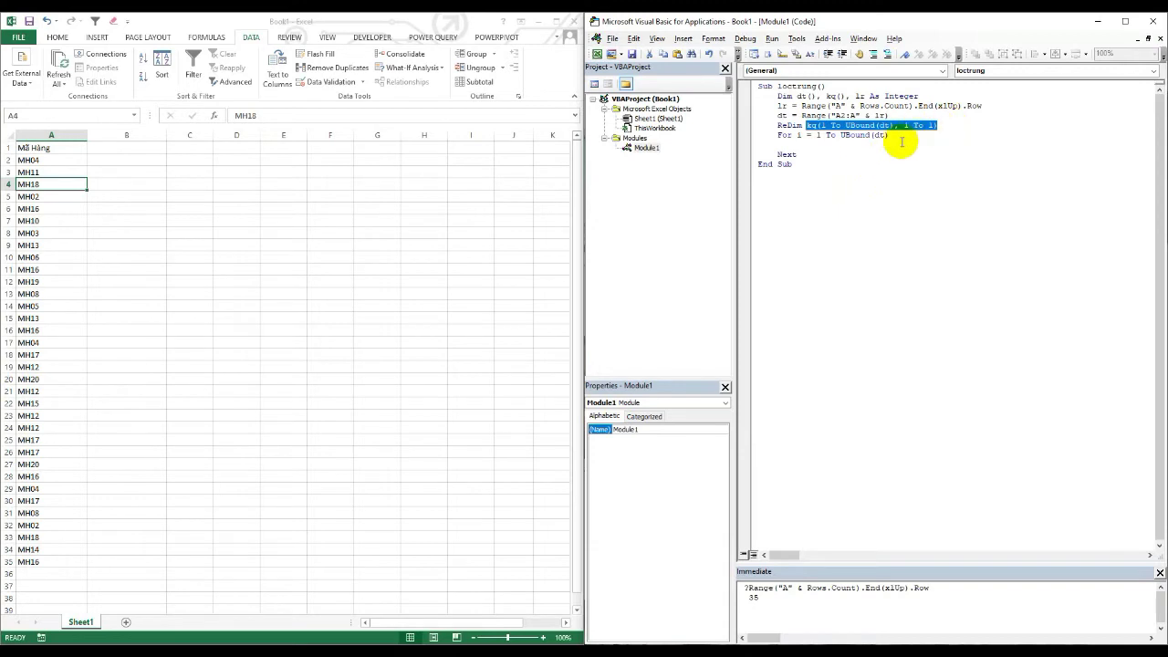
click(829, 144)
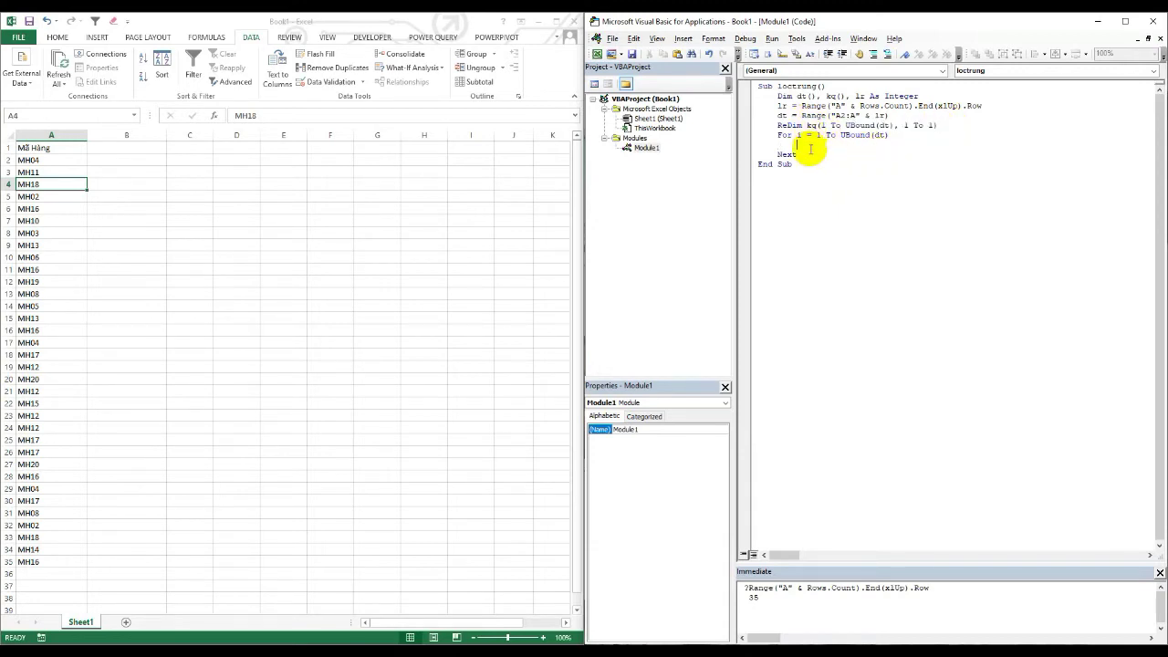
text(f)
text(or j )
text(= 1 to )
text(ubo)
text(un)
text(d(kq)
Step: Close the j loop with its own Next line
key(Return)
key(Return)
text(ne)
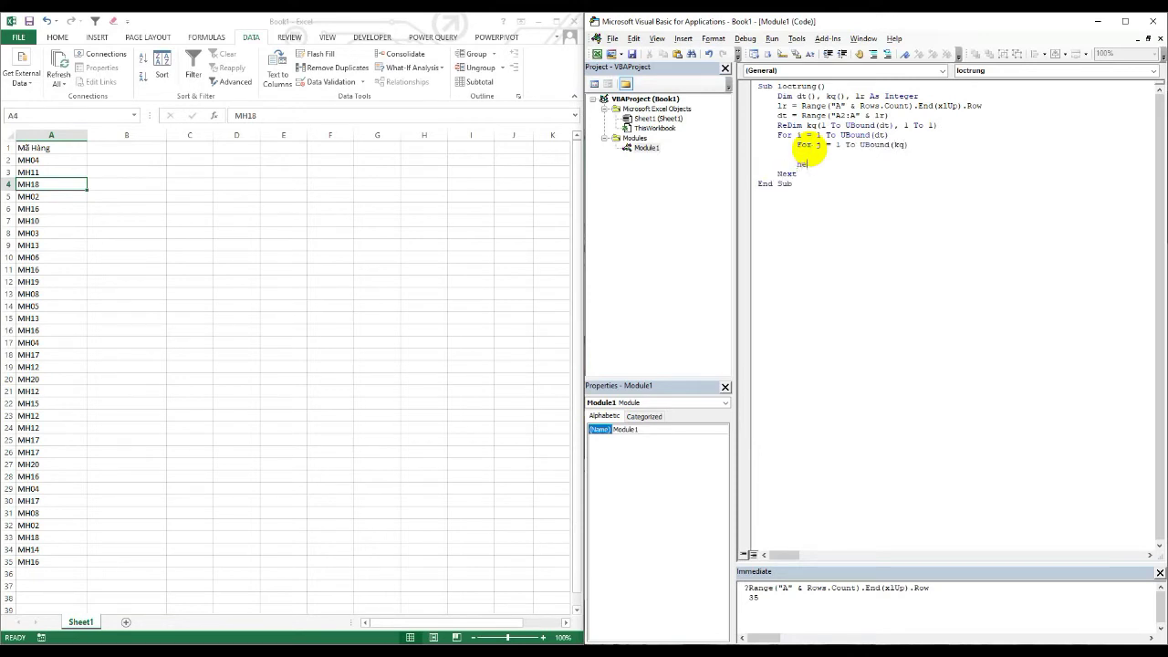
text(xt)
click(814, 155)
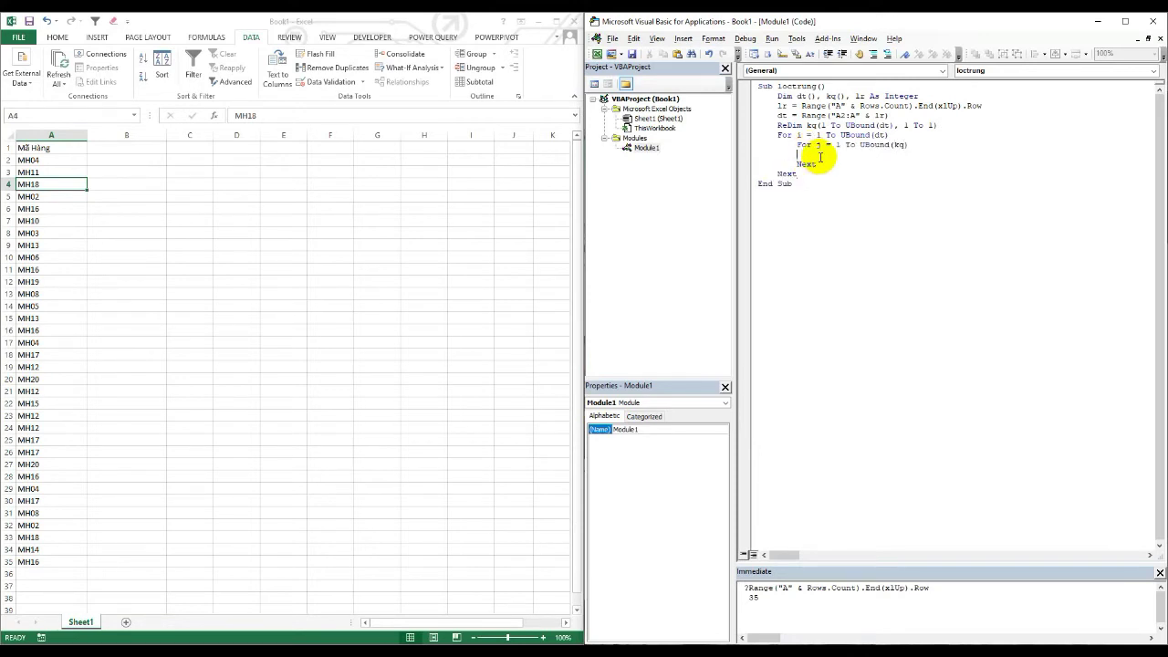
Step: Declare i and j As Integer, then indent the blank line inside the j loop
click(924, 96)
text(, )
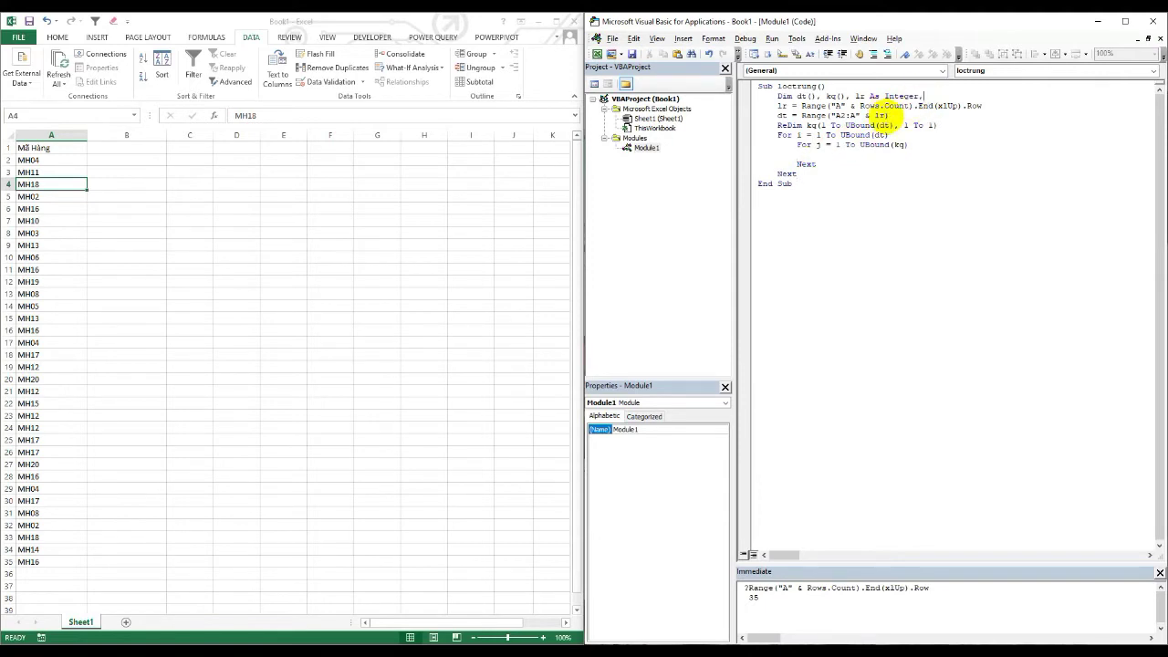
text(ias)
text( in)
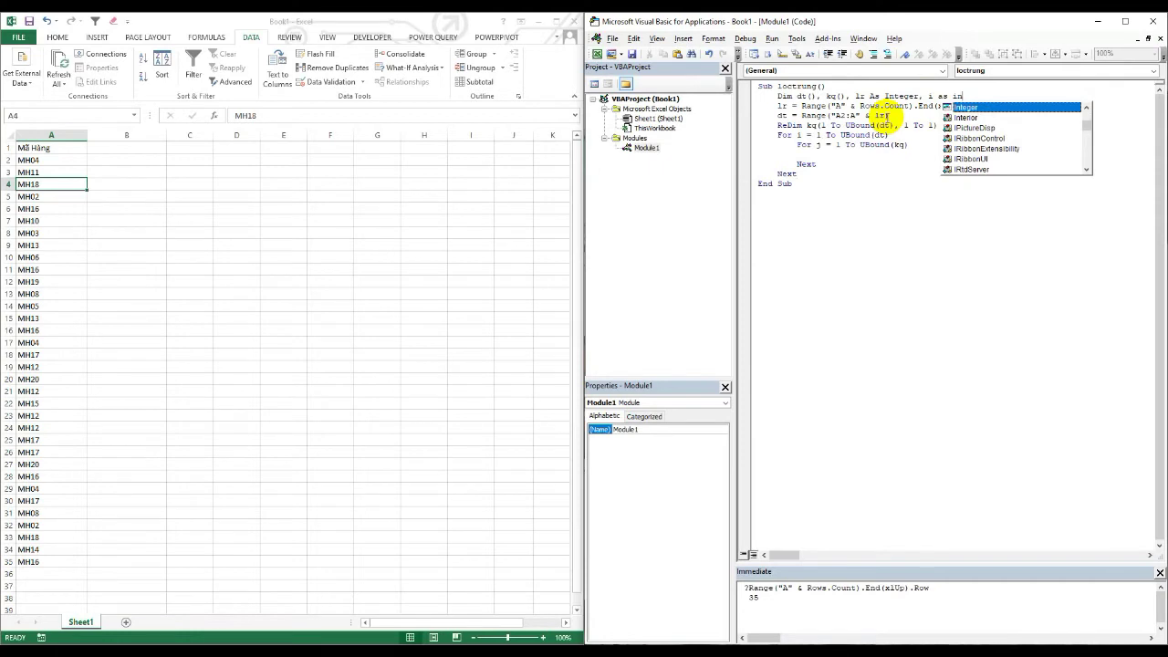
text(, j as)
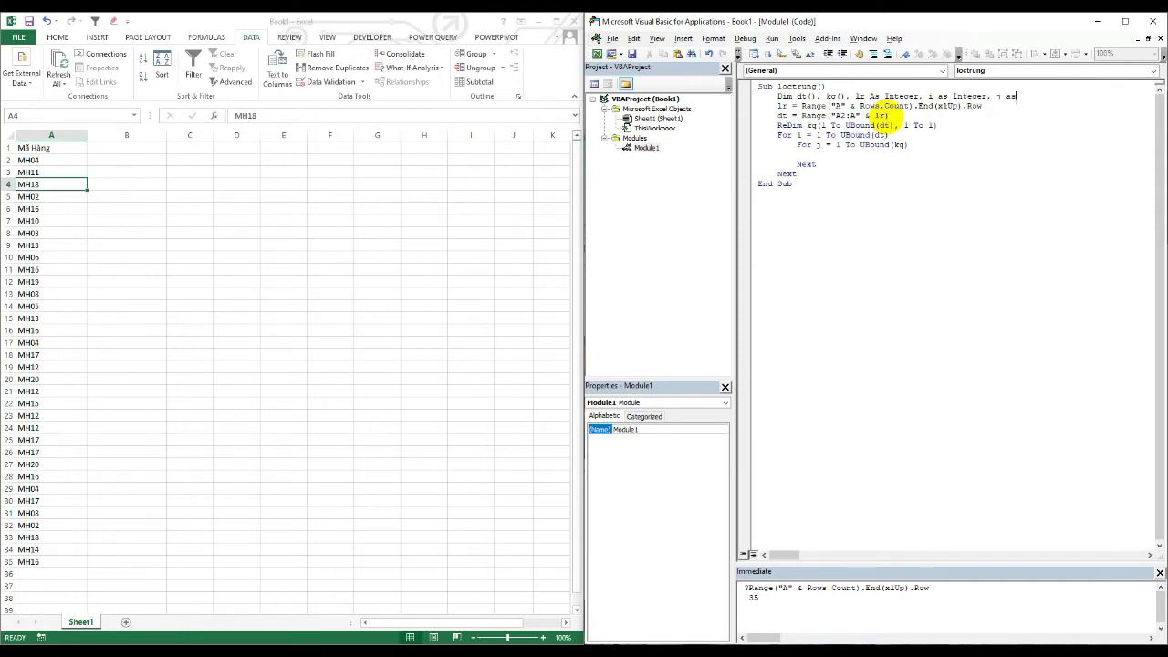
text( int)
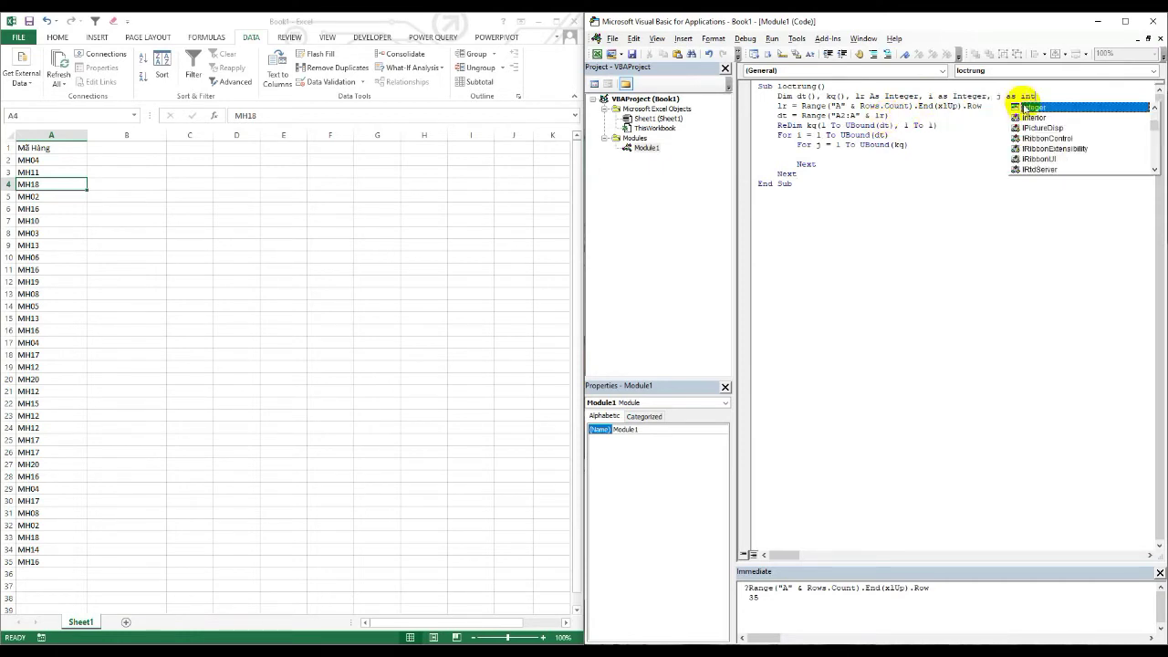
double_click(1033, 107)
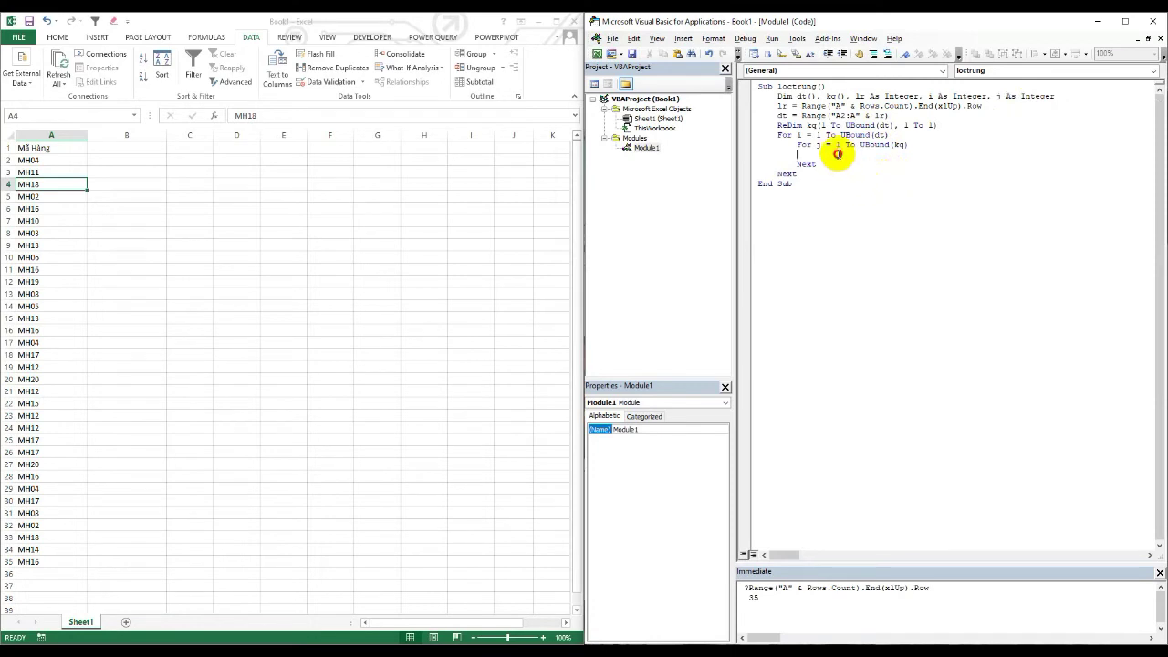
click(839, 155)
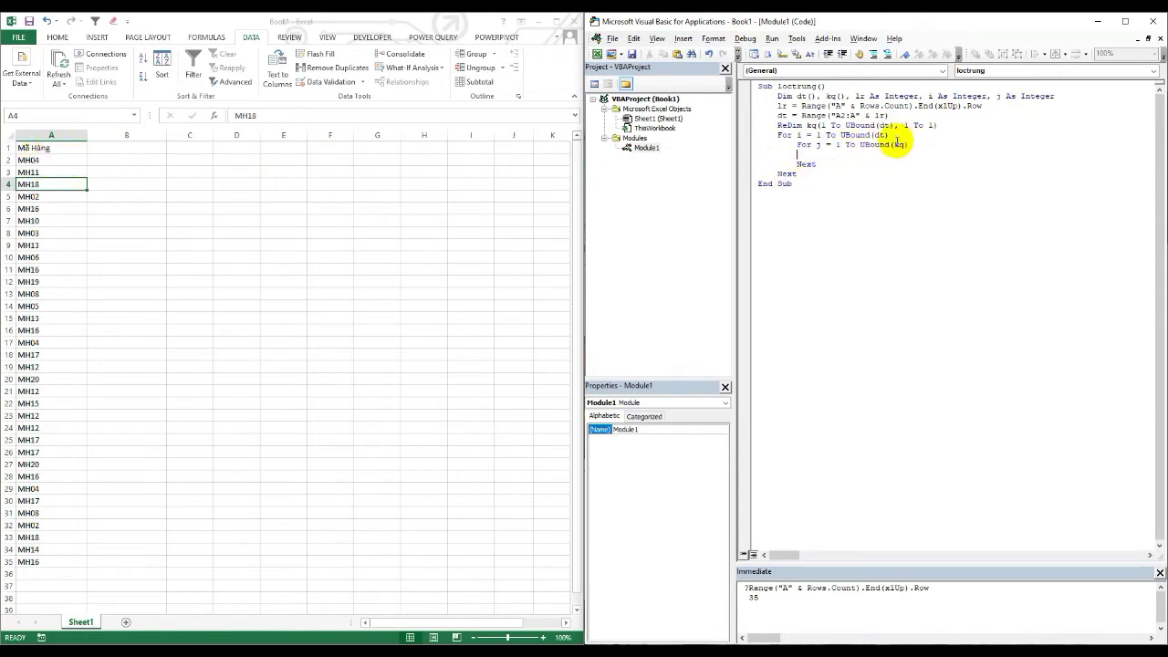
key(Tab)
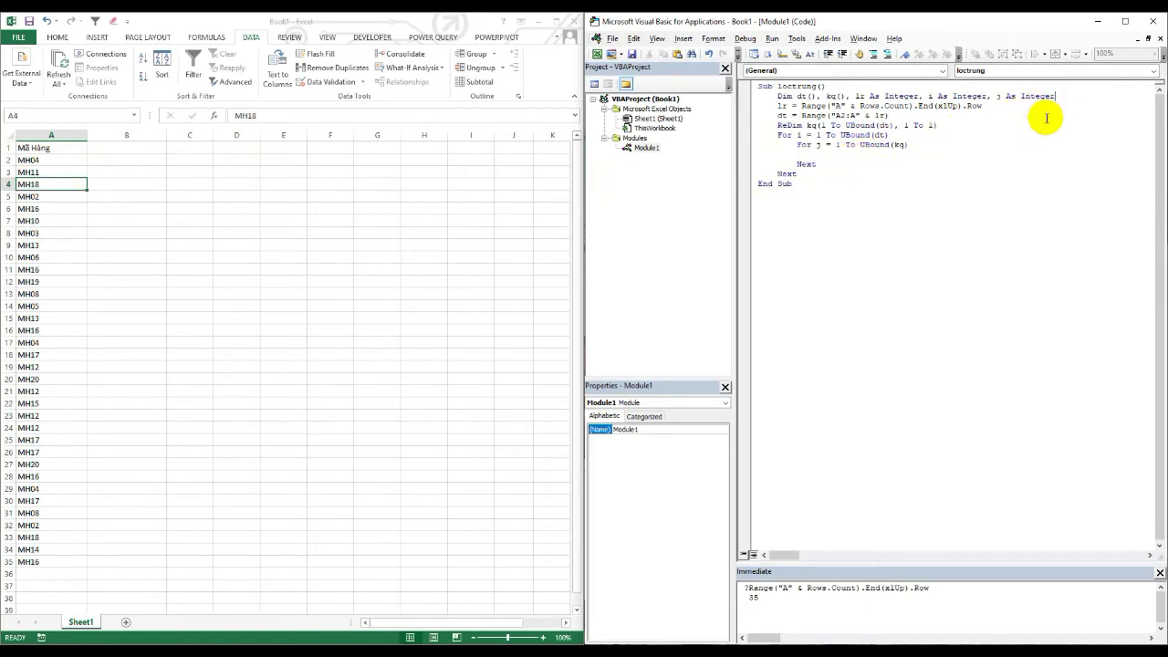
Step: Declare istrung As Boolean on the Dim line
text(,is)
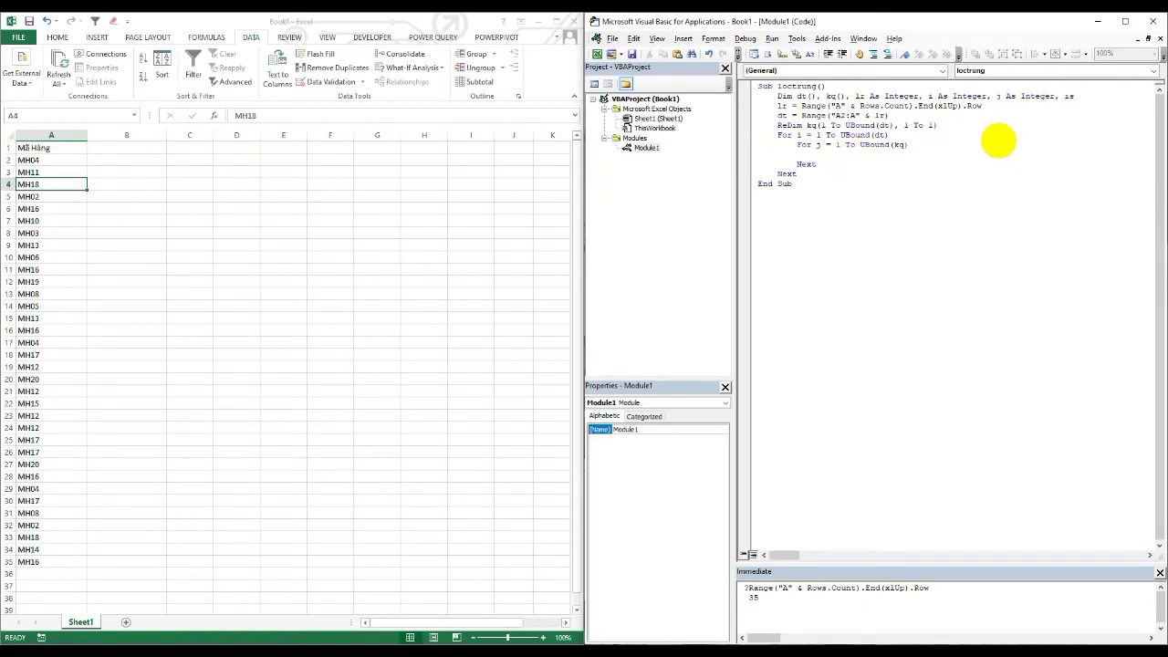
text(trung )
text(bo)
key(ctrl+space)
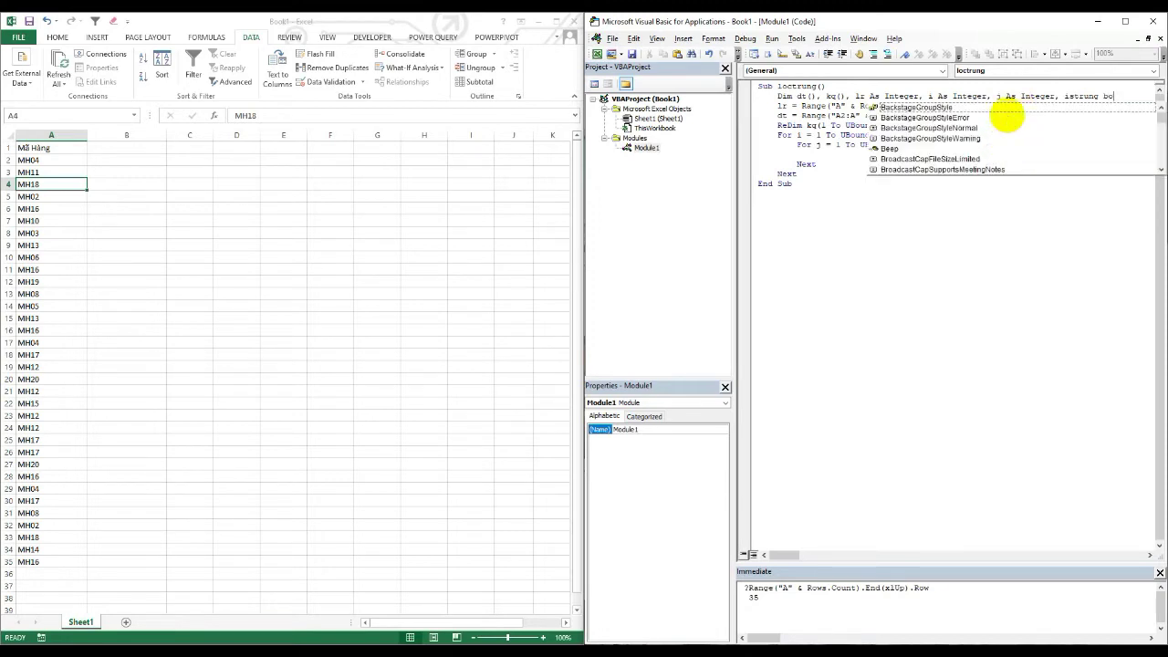
key(BackSpace)
key(BackSpace)
text(As)
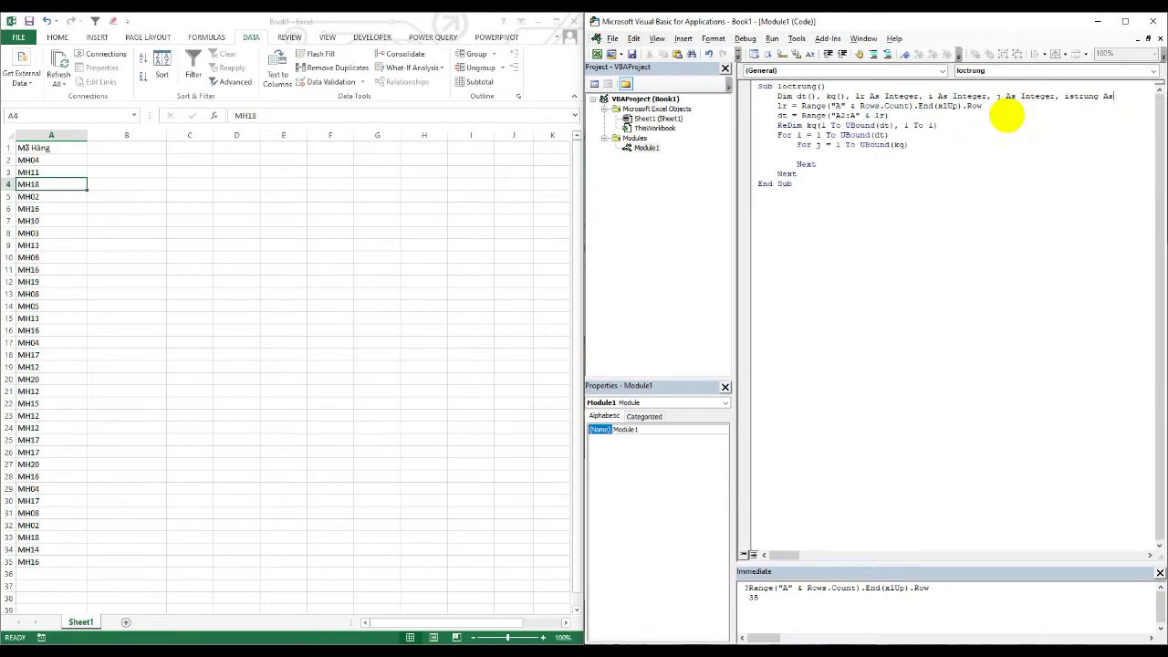
text(c  boo)
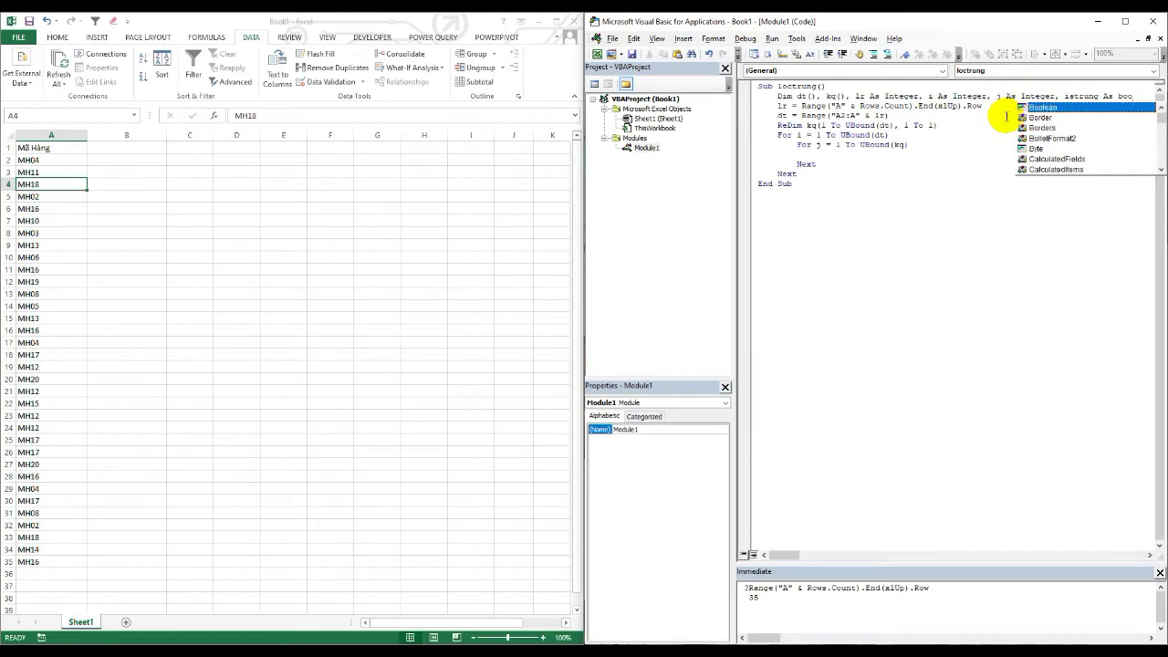
key(Tab)
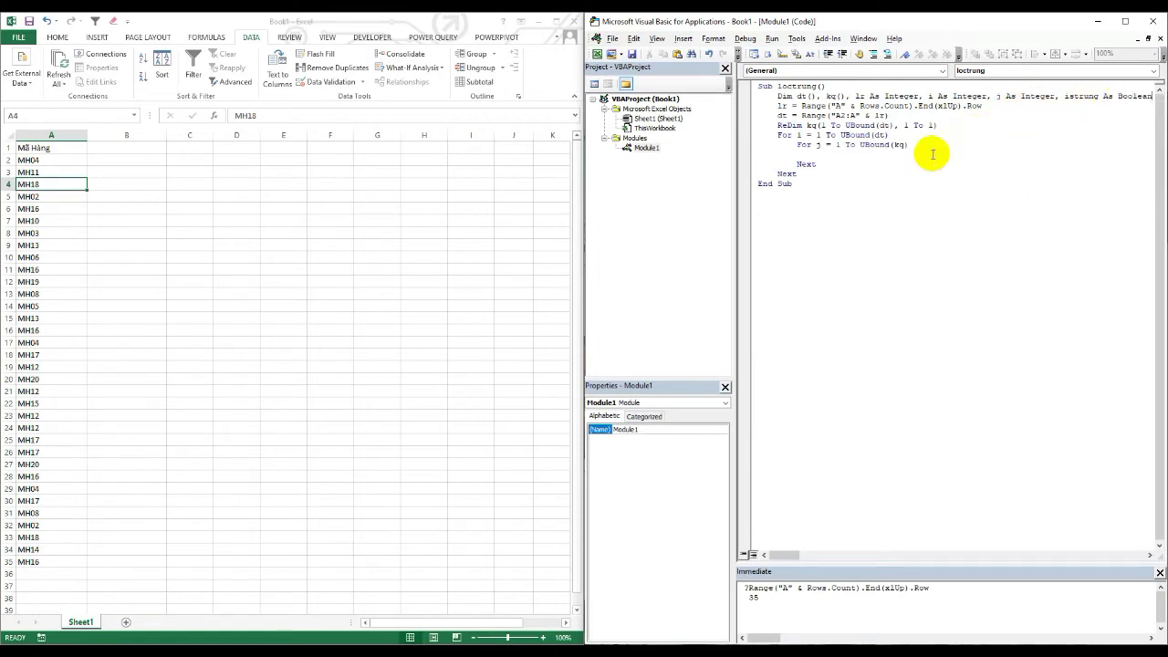
Step: Insert istrung = False right after the For i line
click(895, 135)
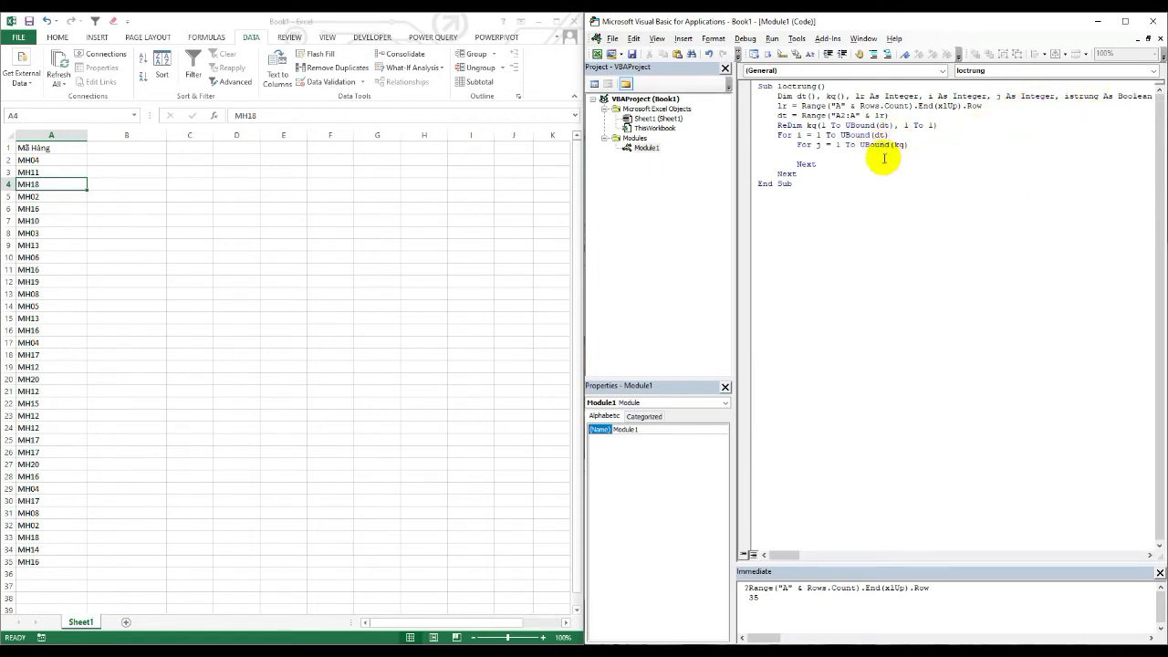
key(Return)
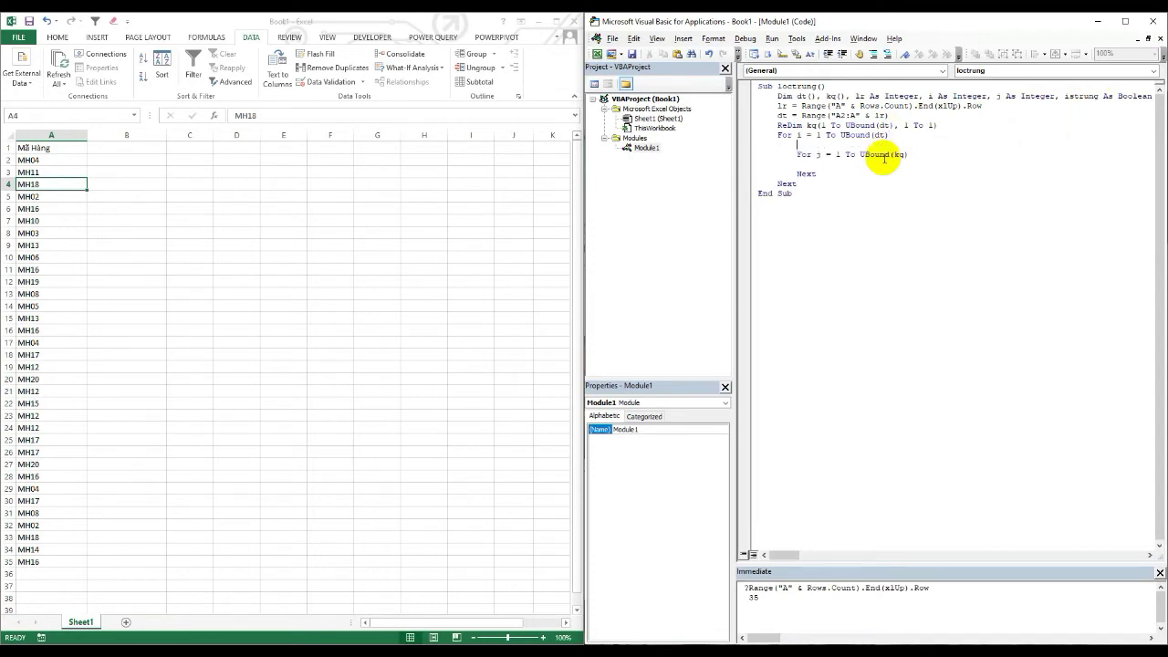
text(istrung = )
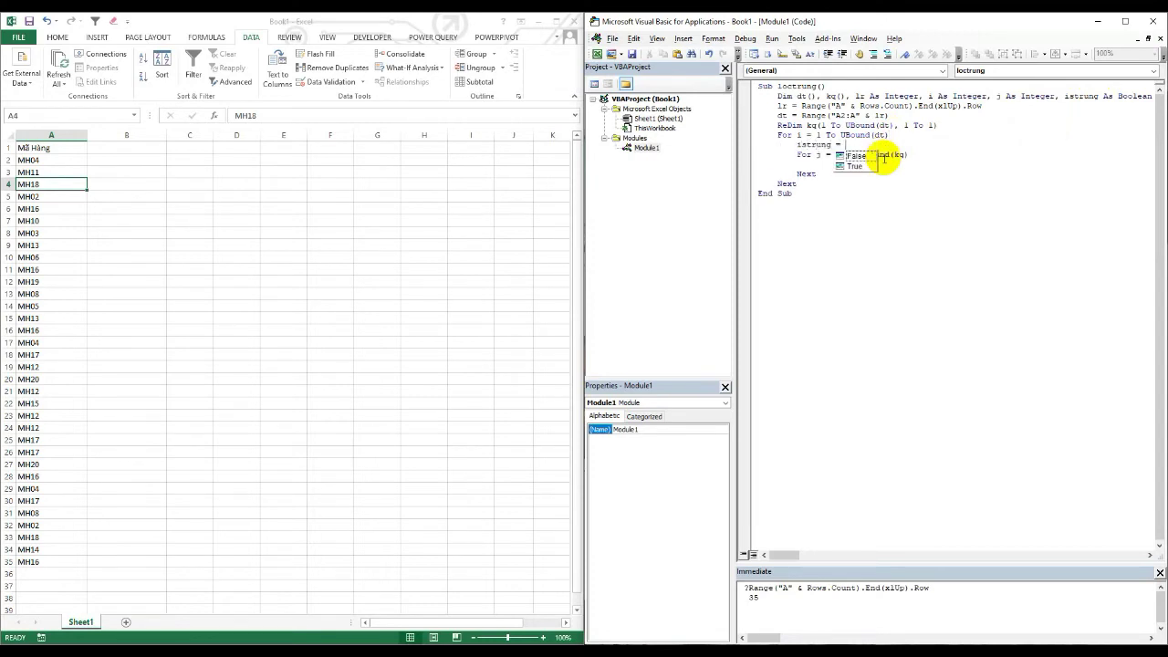
text(fa)
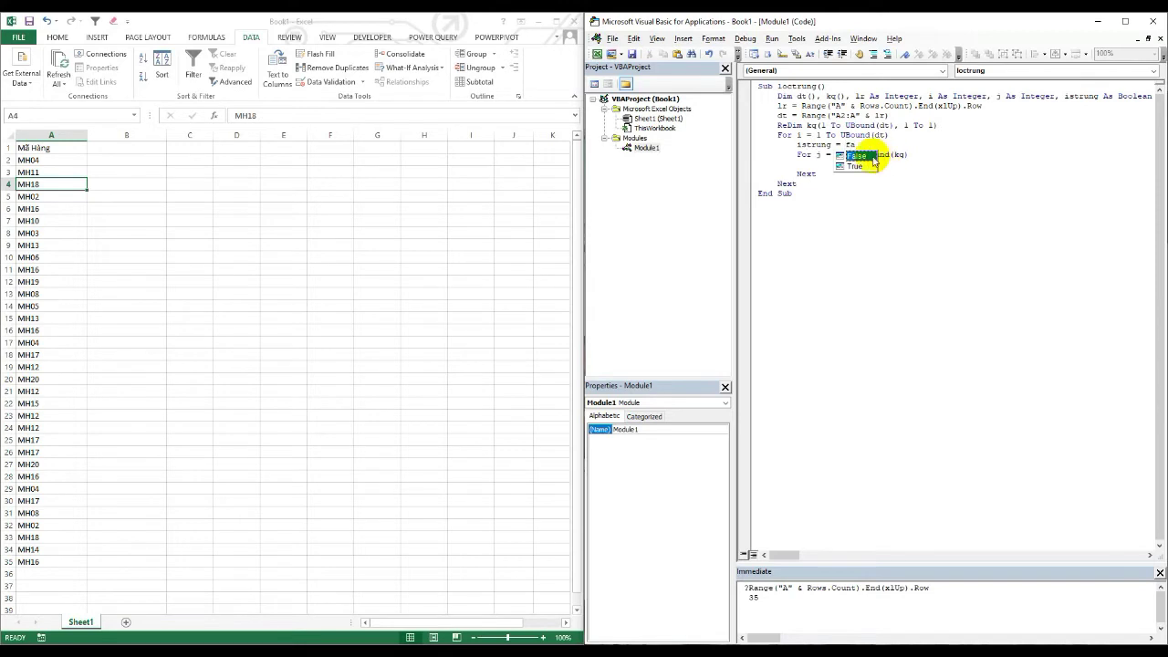
key(Tab)
drag(796, 144, 874, 144)
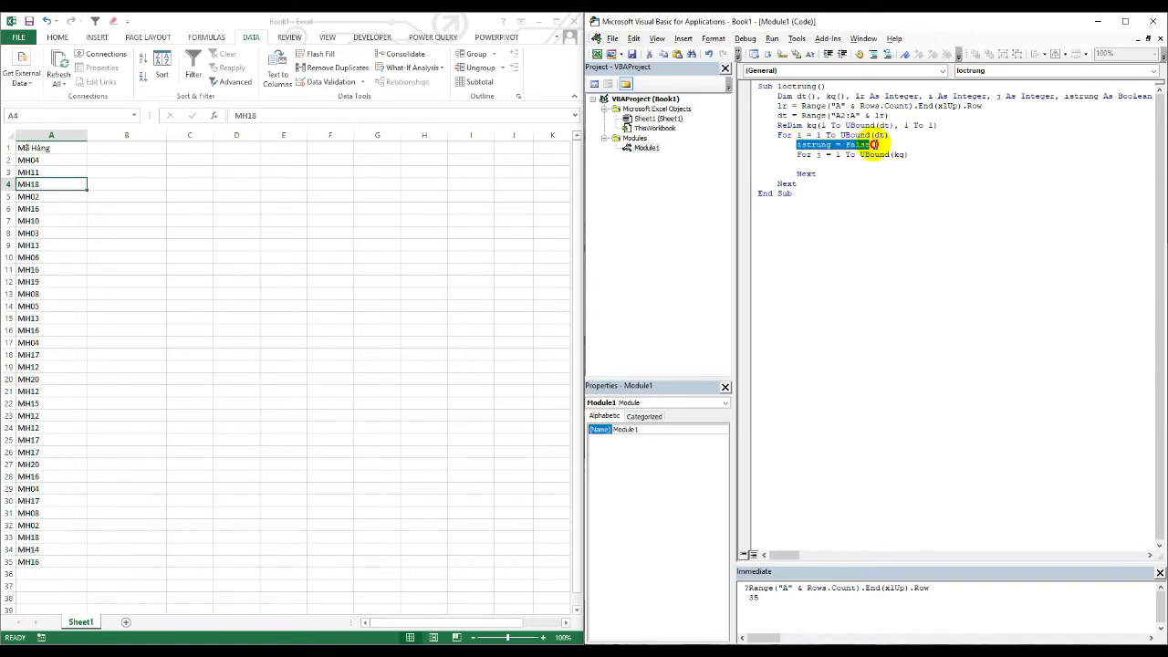
Step: Begin typing the comparison line inside the For j loop
click(866, 161)
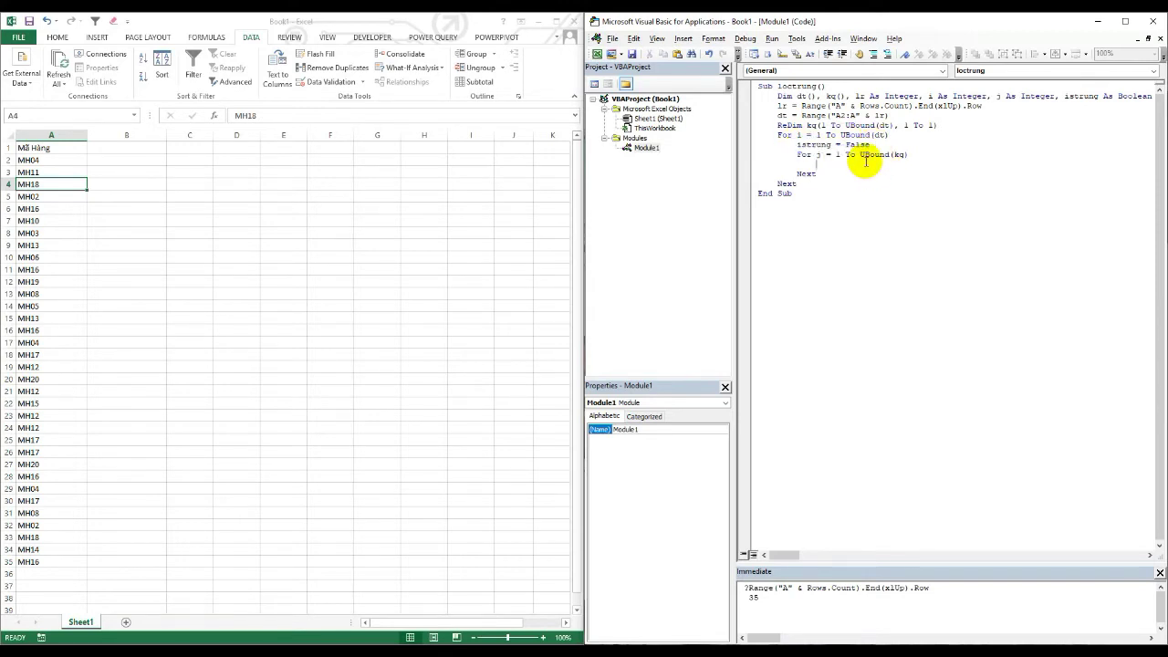
text(data)
text(()
key(BackSpace)
key(BackSpace)
key(BackSpace)
Step: Inside the For j loop, write an If kq(j, 1) = dt(i, 1) Then … End If block that sets istrung = True
text(if )
text(kq()
text(j,1)
text()= d)
text(t(i,)
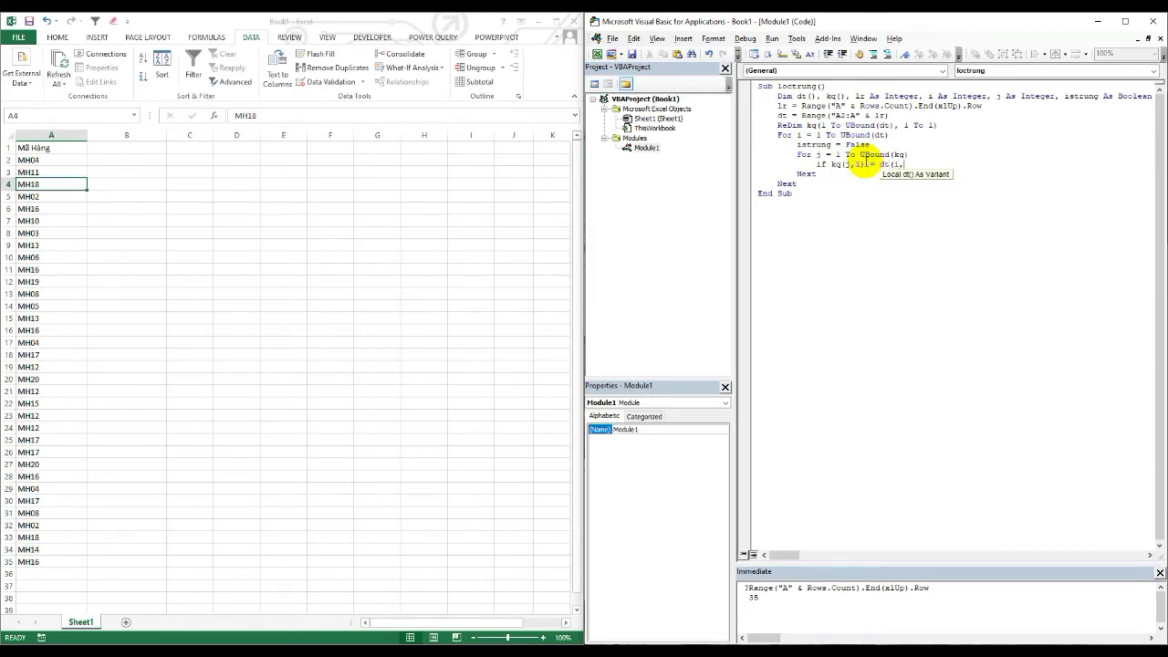
text(1) Then)
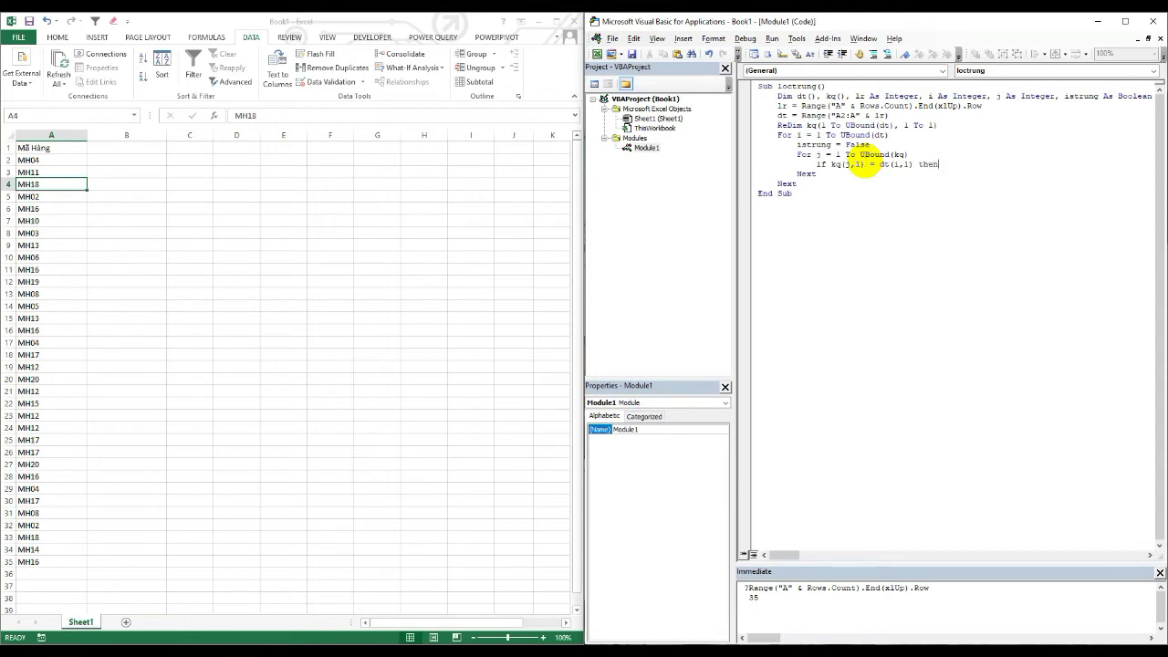
key(Return)
key(Return)
text(end if)
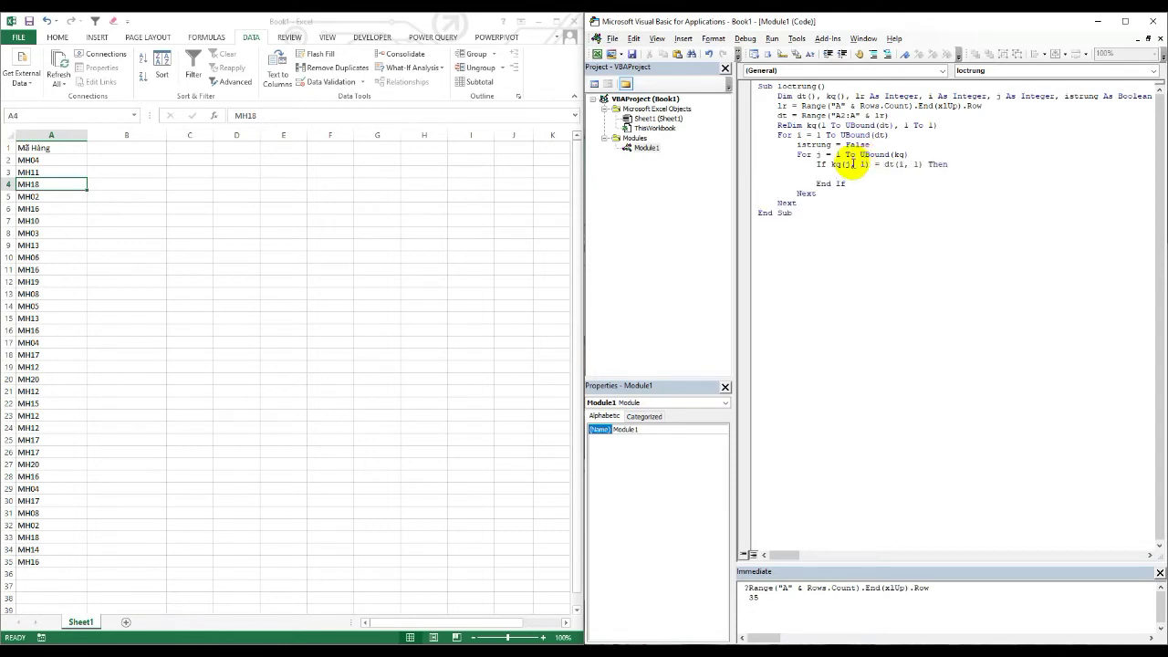
drag(883, 164, 920, 164)
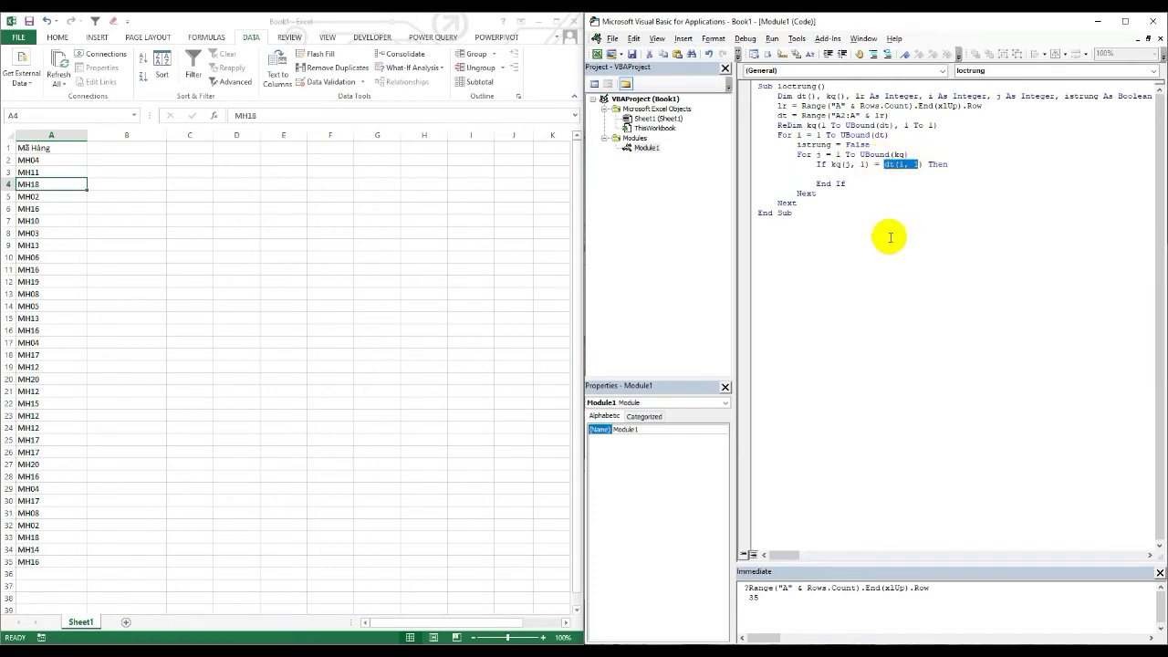
click(837, 175)
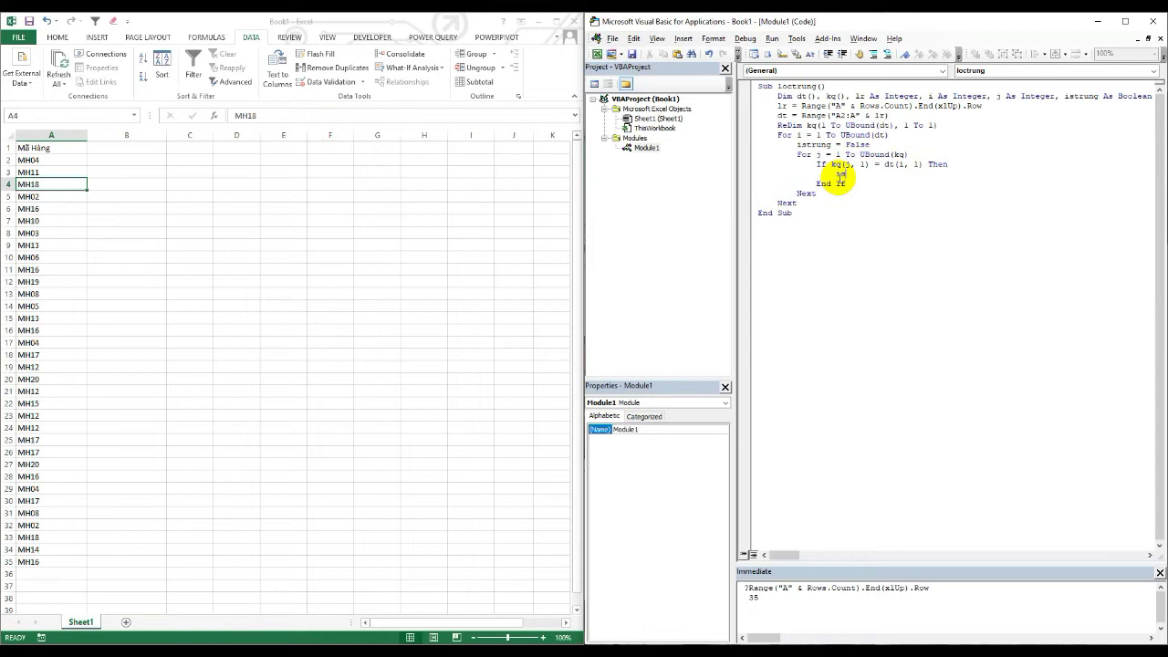
text(trung = true)
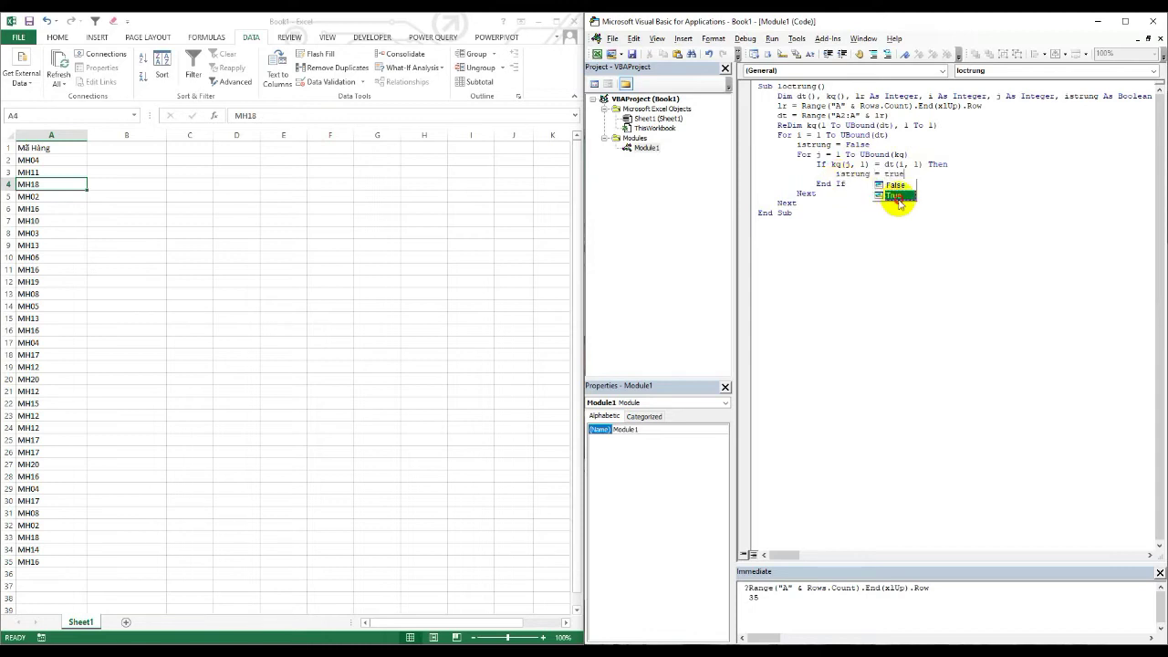
double_click(895, 194)
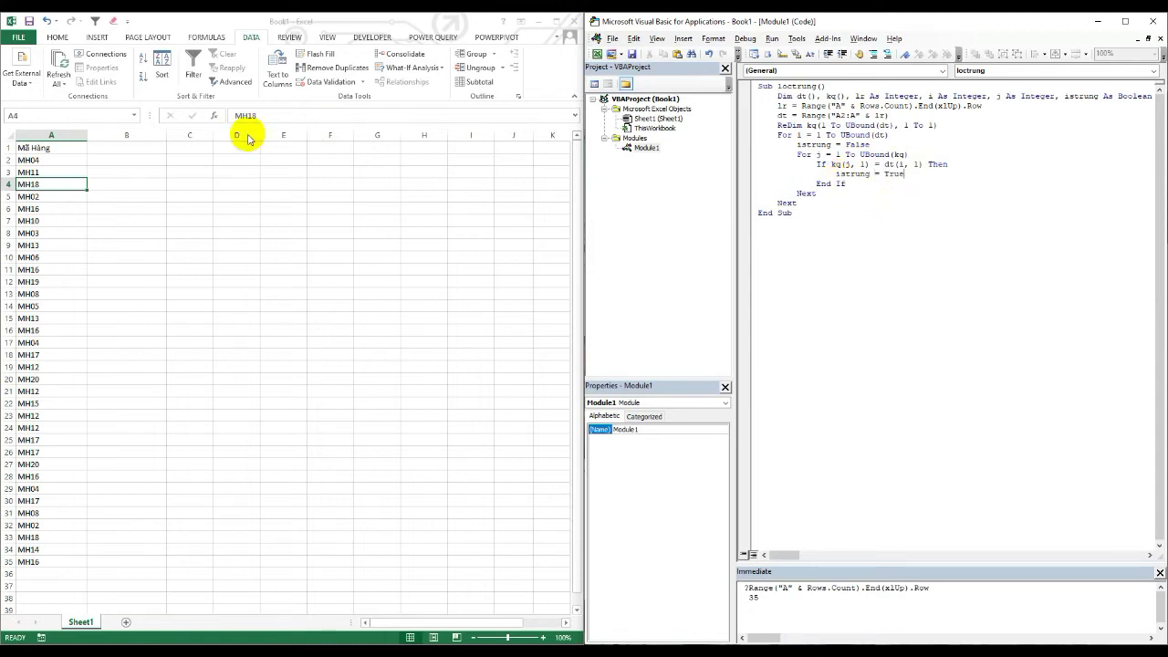
Step: Add Exit For below istrung = True and open a blank line after the inner Next
click(43, 160)
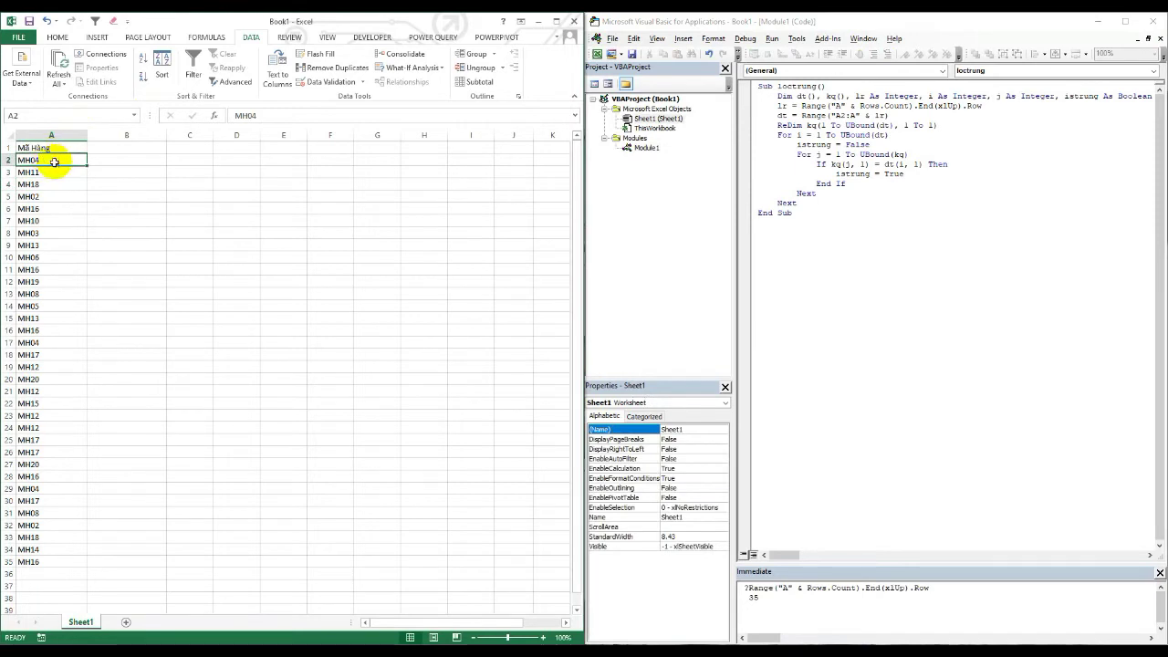
drag(834, 173, 899, 175)
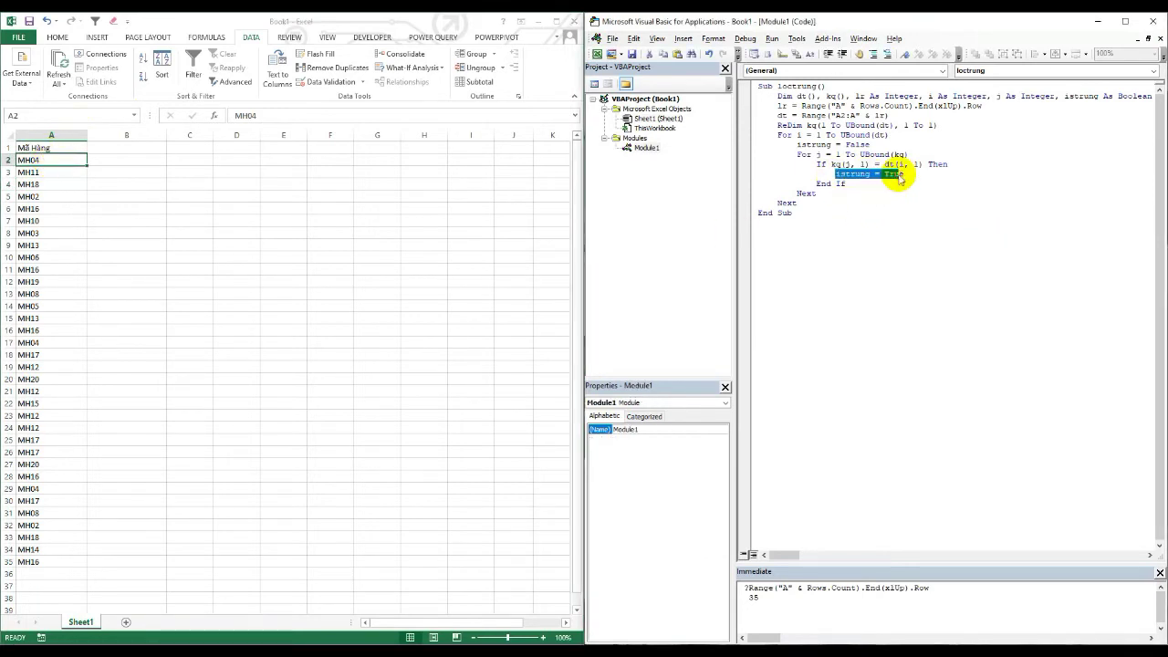
click(838, 187)
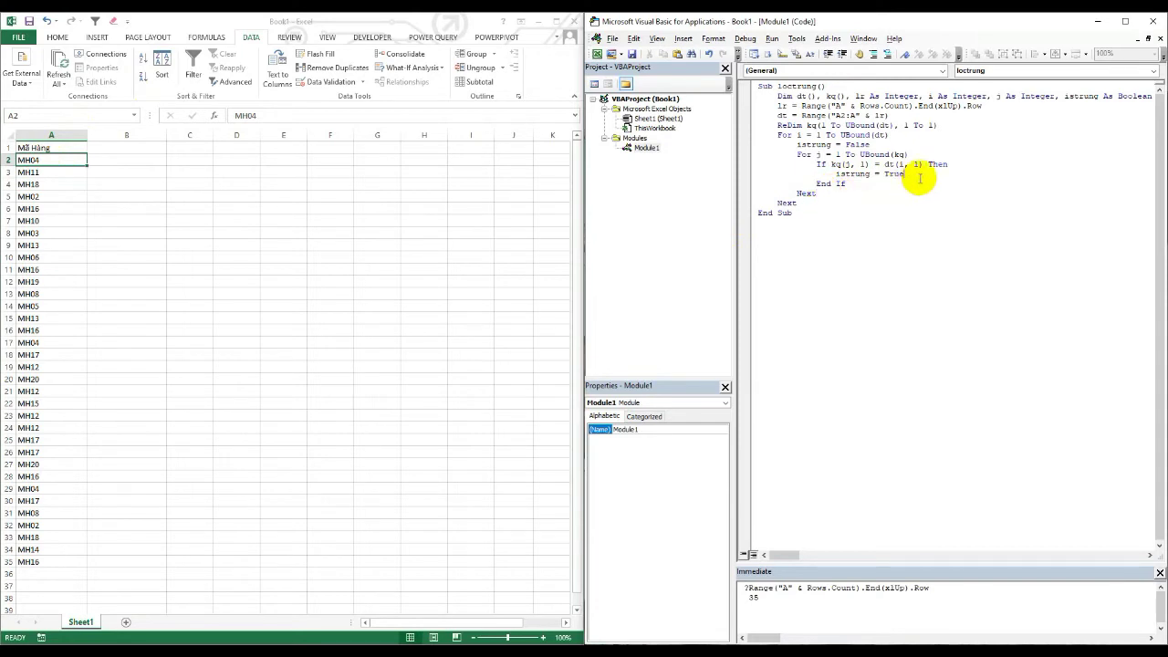
click(918, 178)
key(Return)
text(ex)
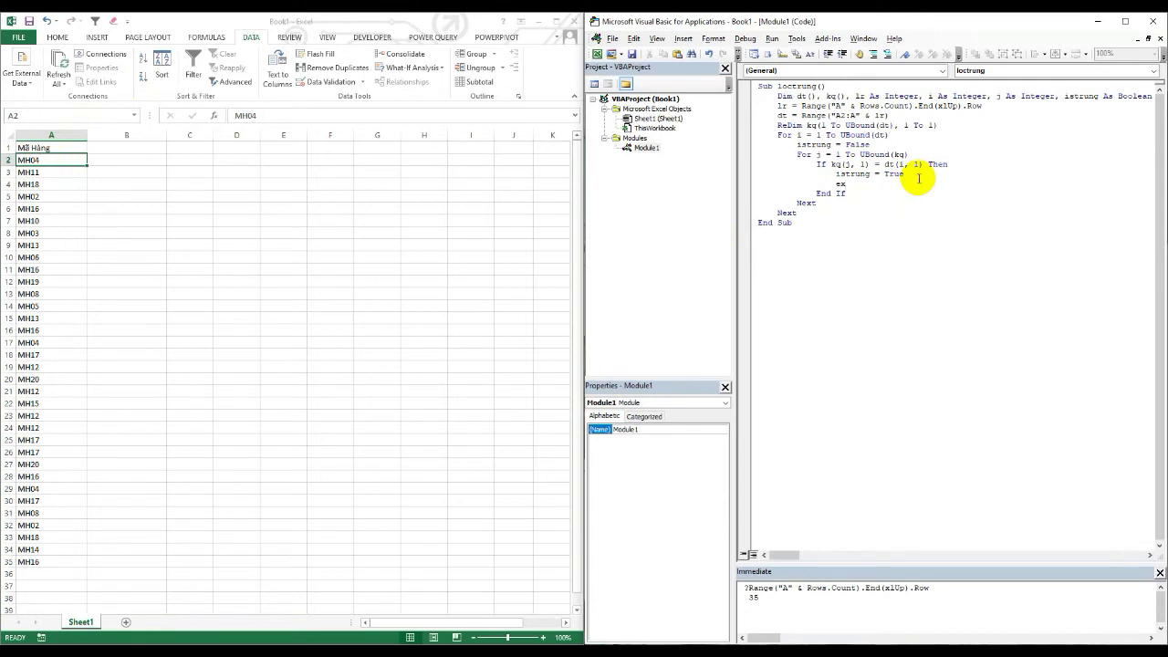
text(it for)
click(867, 220)
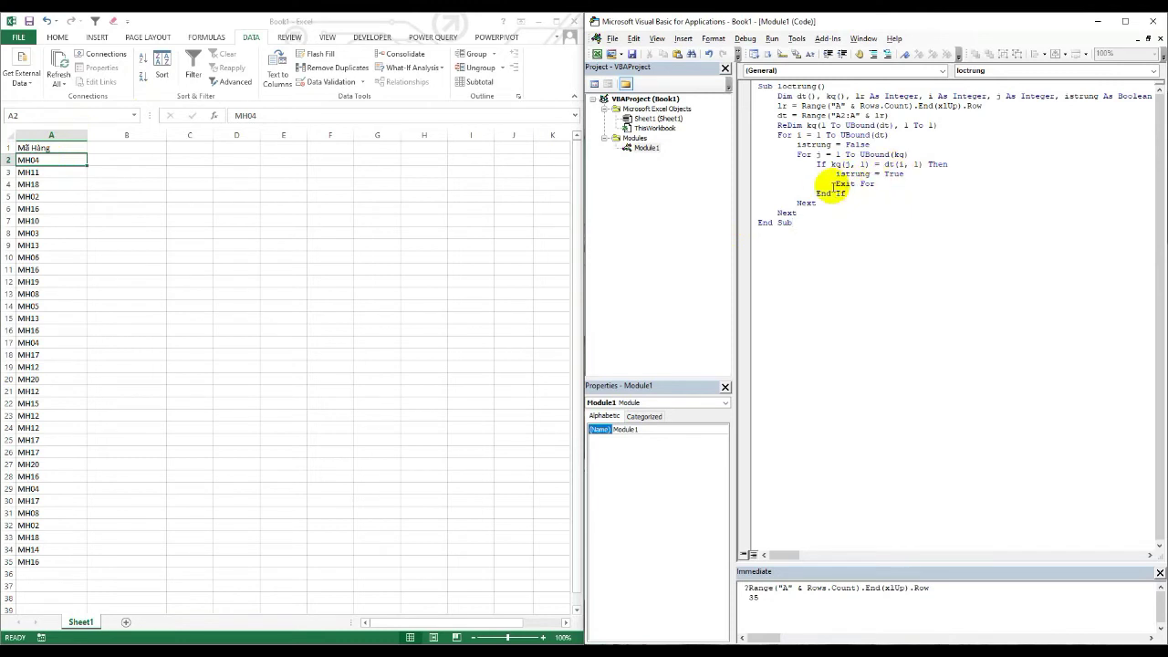
drag(796, 154, 909, 154)
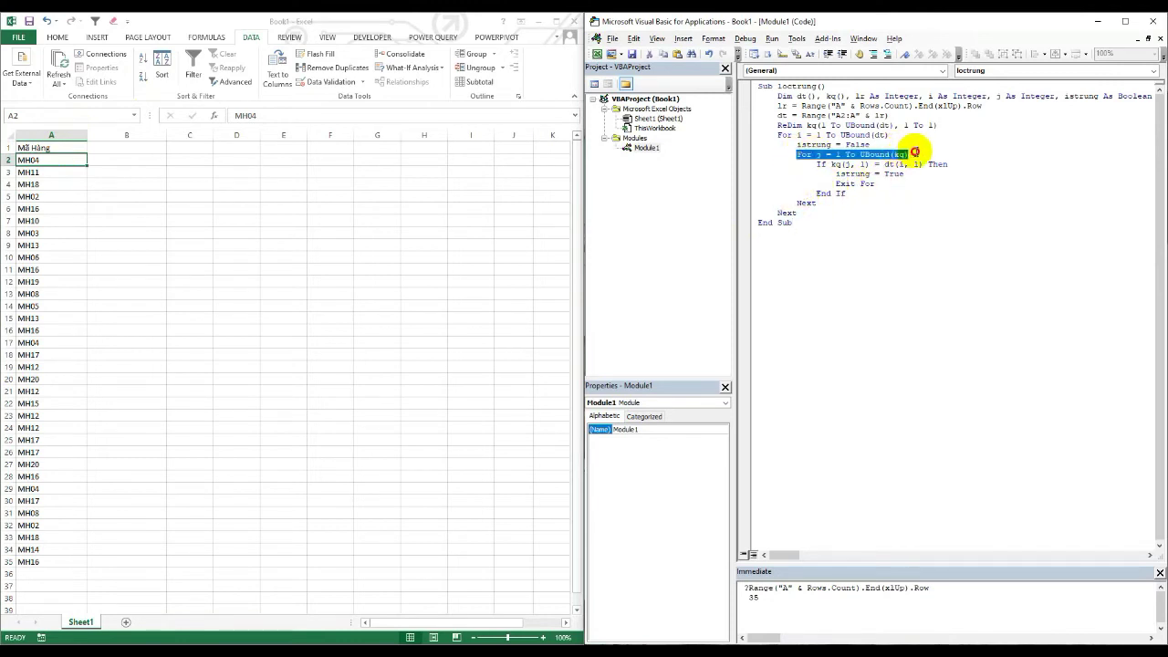
click(821, 202)
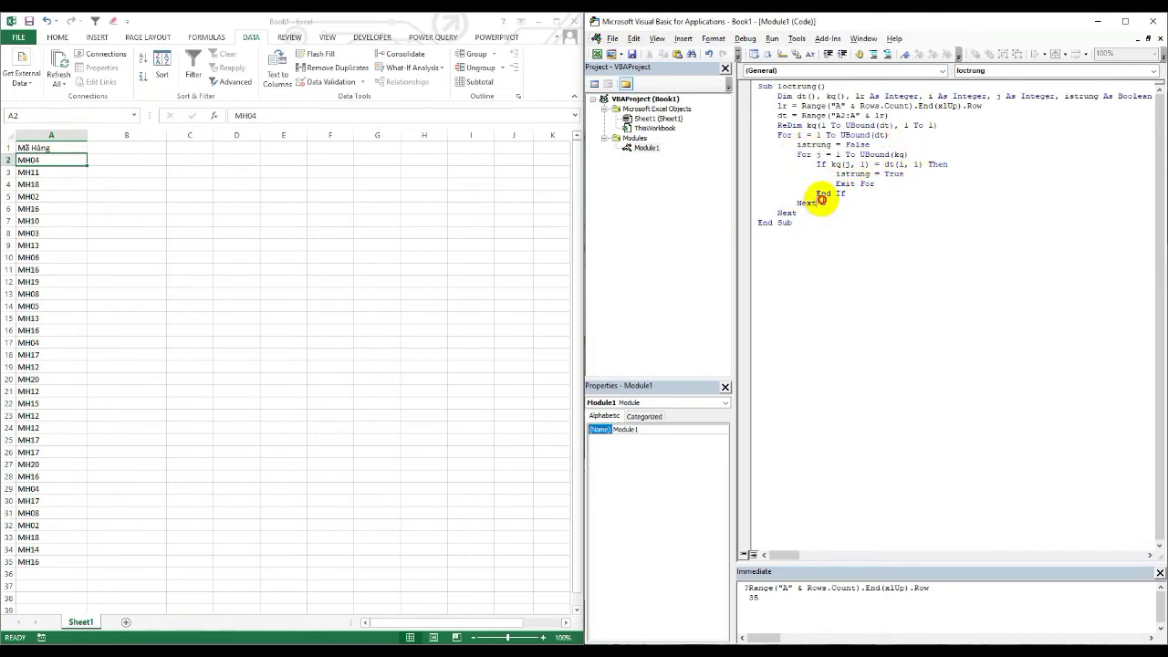
key(Return)
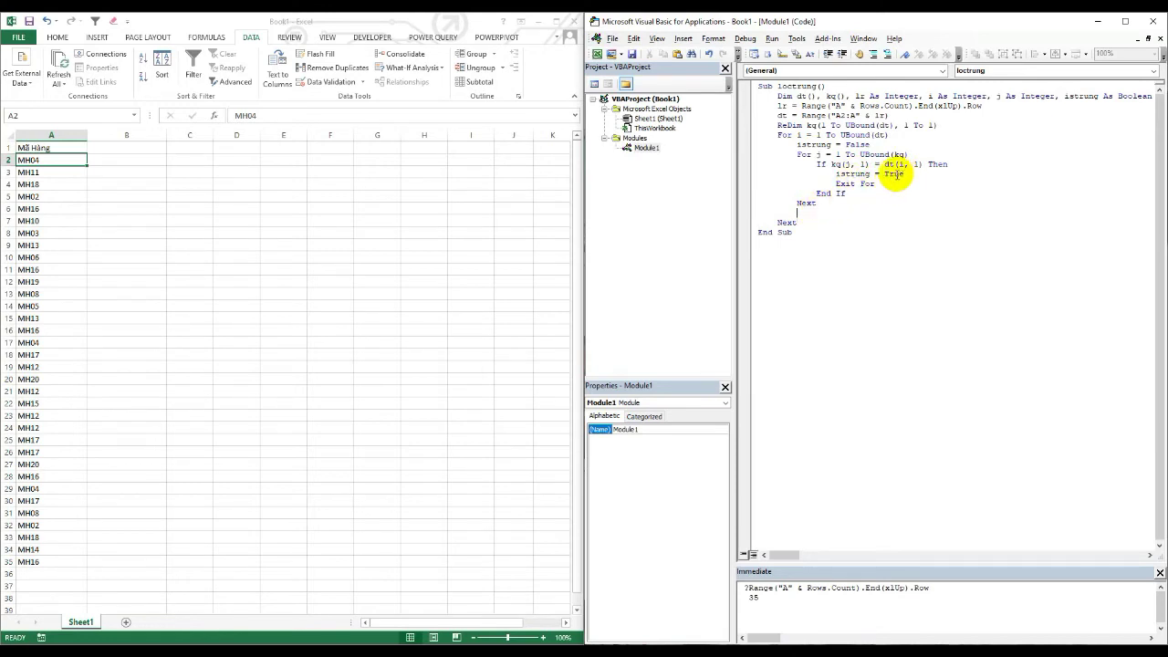
Step: Below the inner loop, add an empty If istrung = False Then … End If block
drag(835, 174, 883, 174)
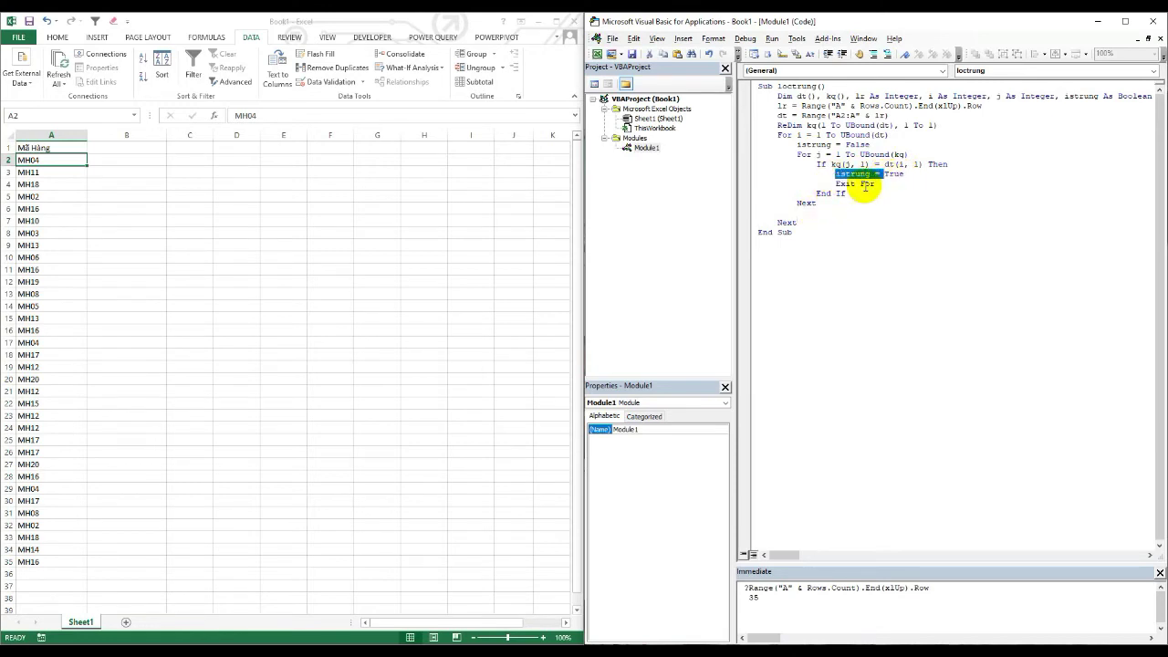
click(813, 208)
text(i)
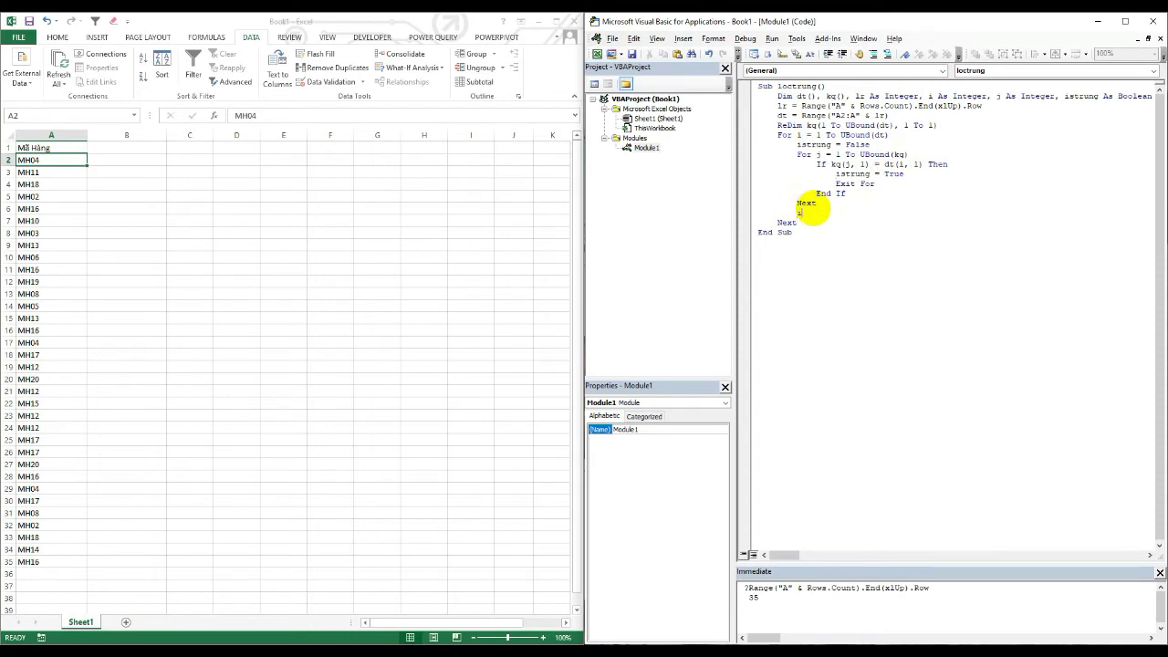
text(f is)
key(ctrl+space)
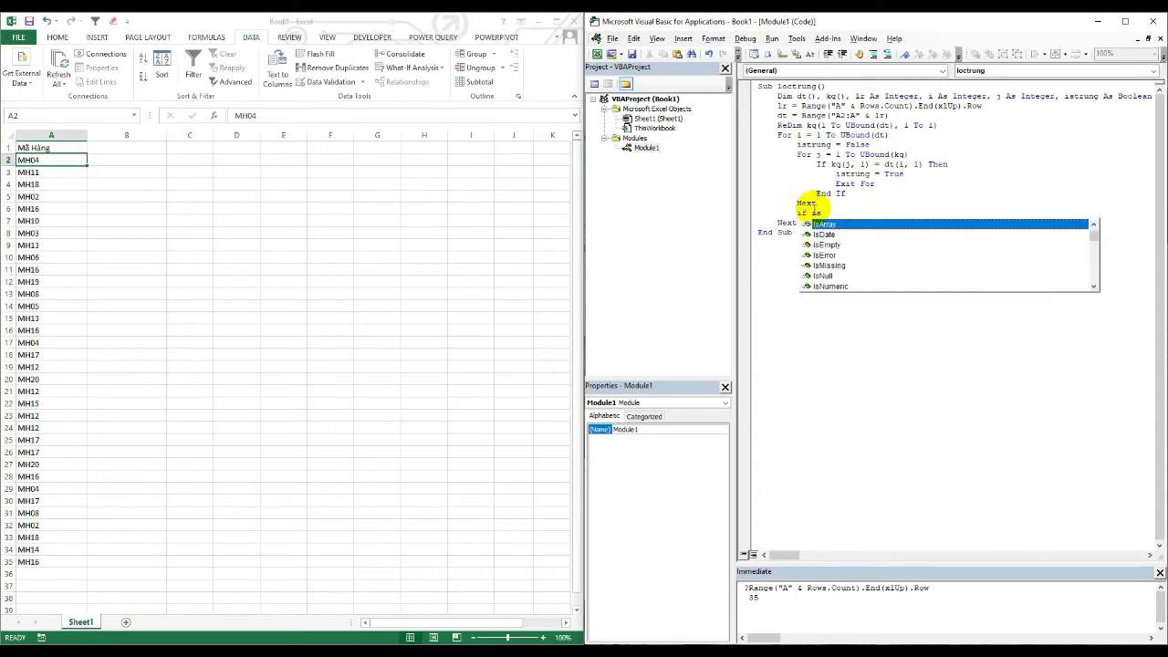
text(tru)
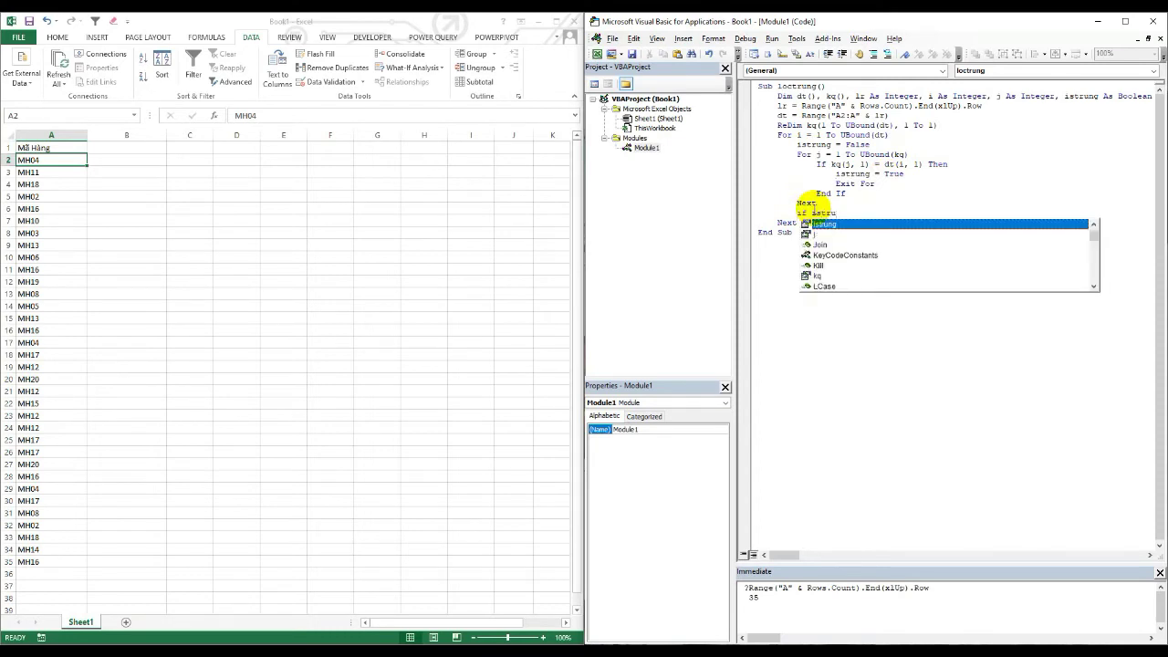
text(ng = )
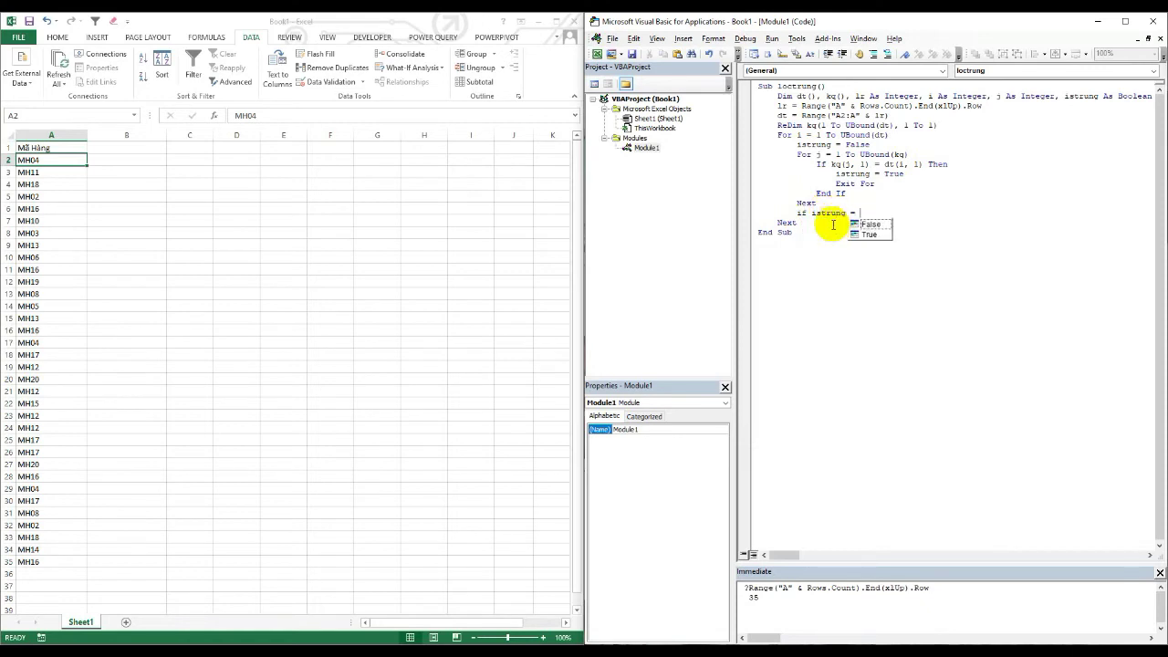
text(fals then)
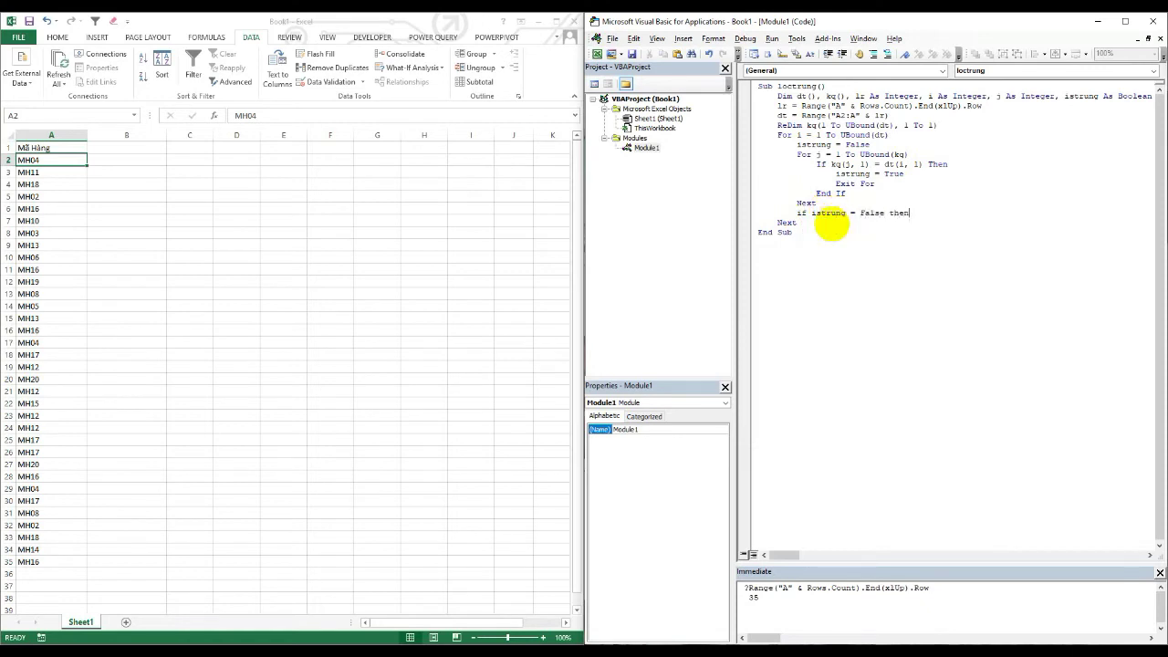
key(Return)
key(Return)
text(end i)
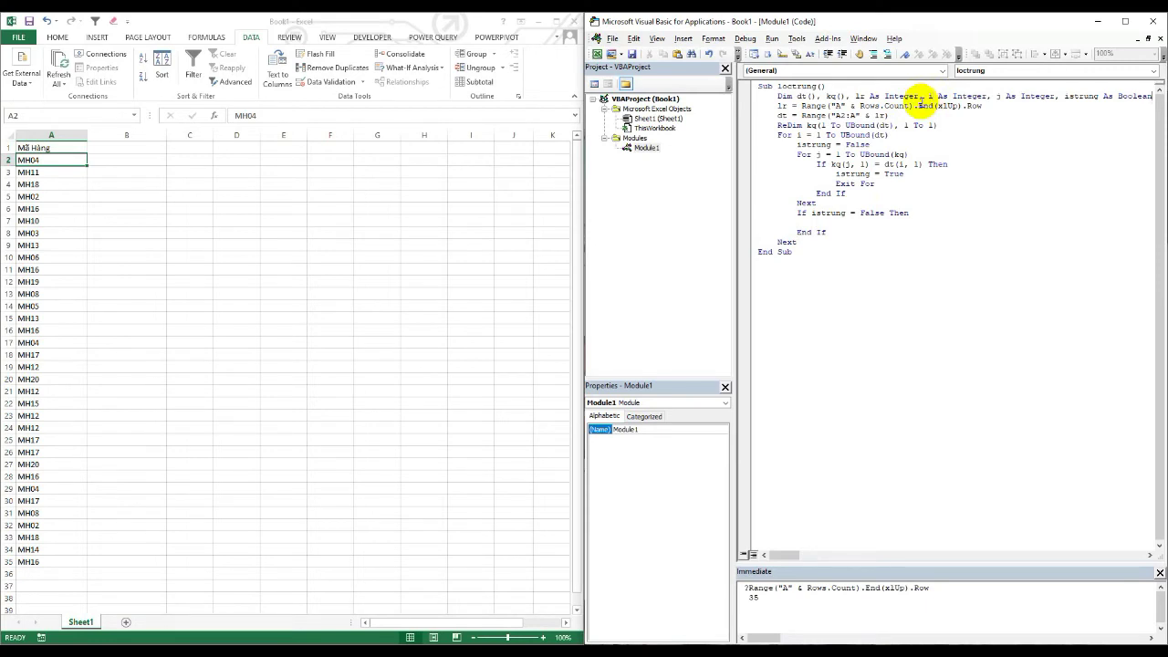
Step: Append ', k As Integer' to the Dim declarations line
key(End)
text(, k as)
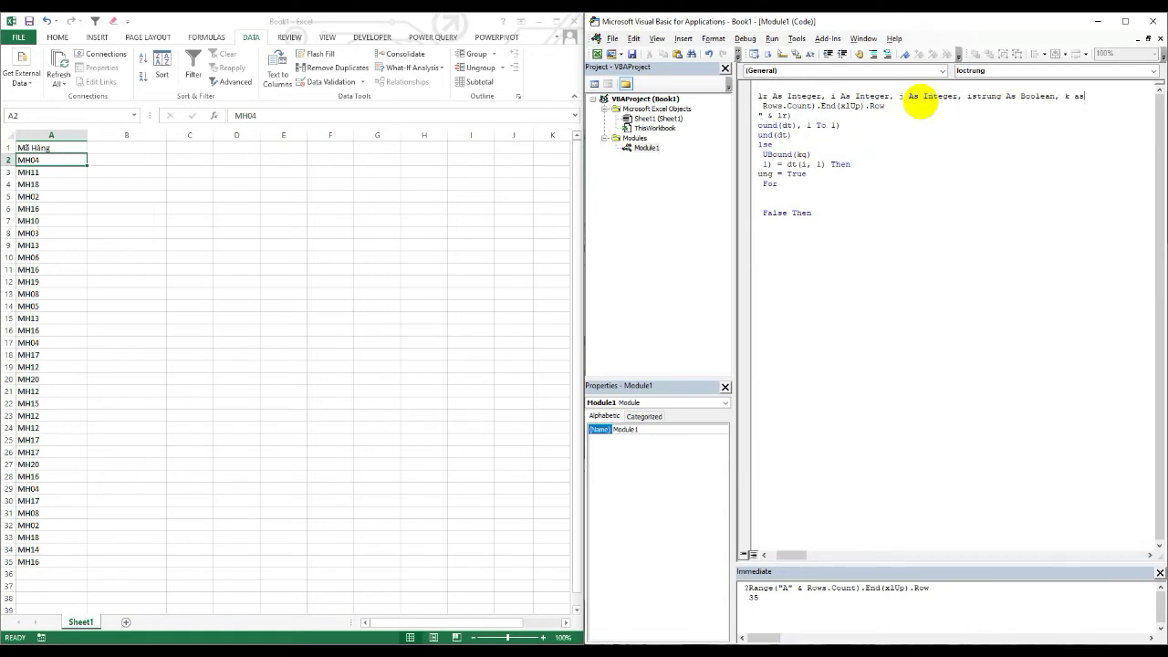
text( int)
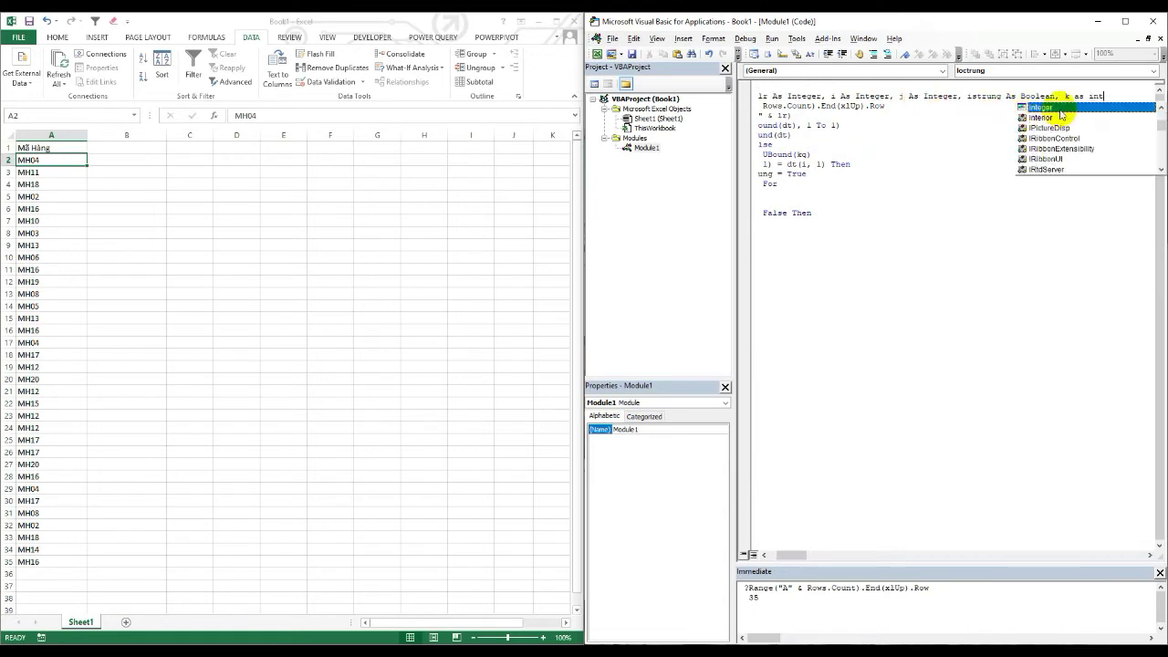
double_click(1055, 109)
Step: Inside the If istrung = False block, add k = k + 1 and kq(k, 1) = dt(i, 1)
click(819, 193)
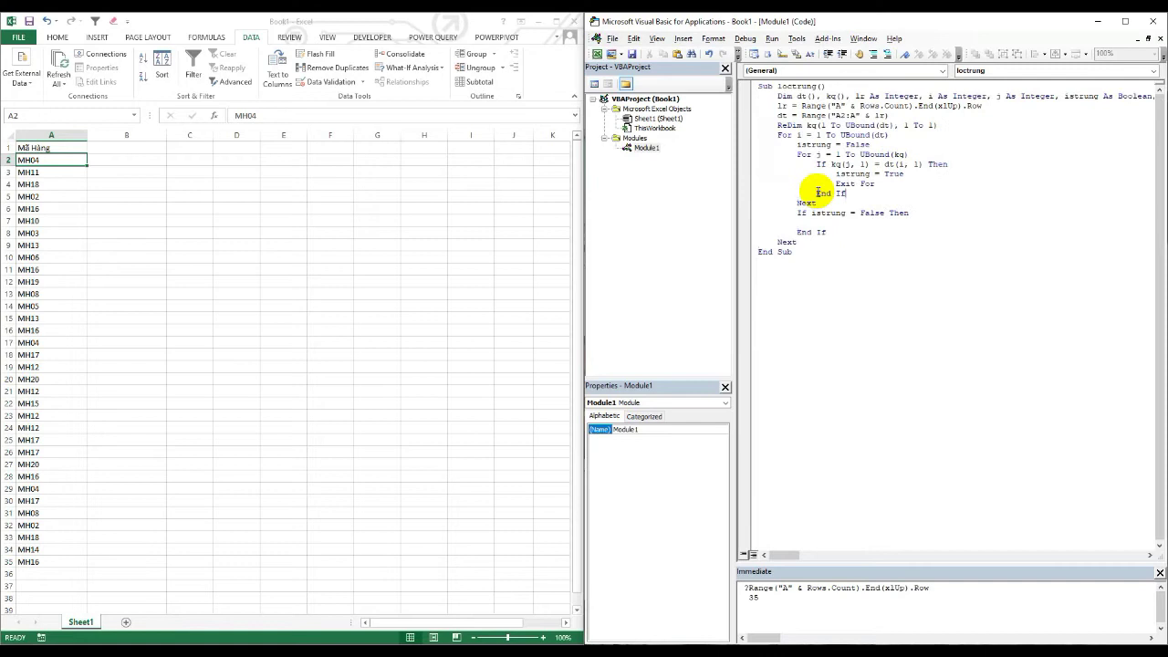
click(834, 222)
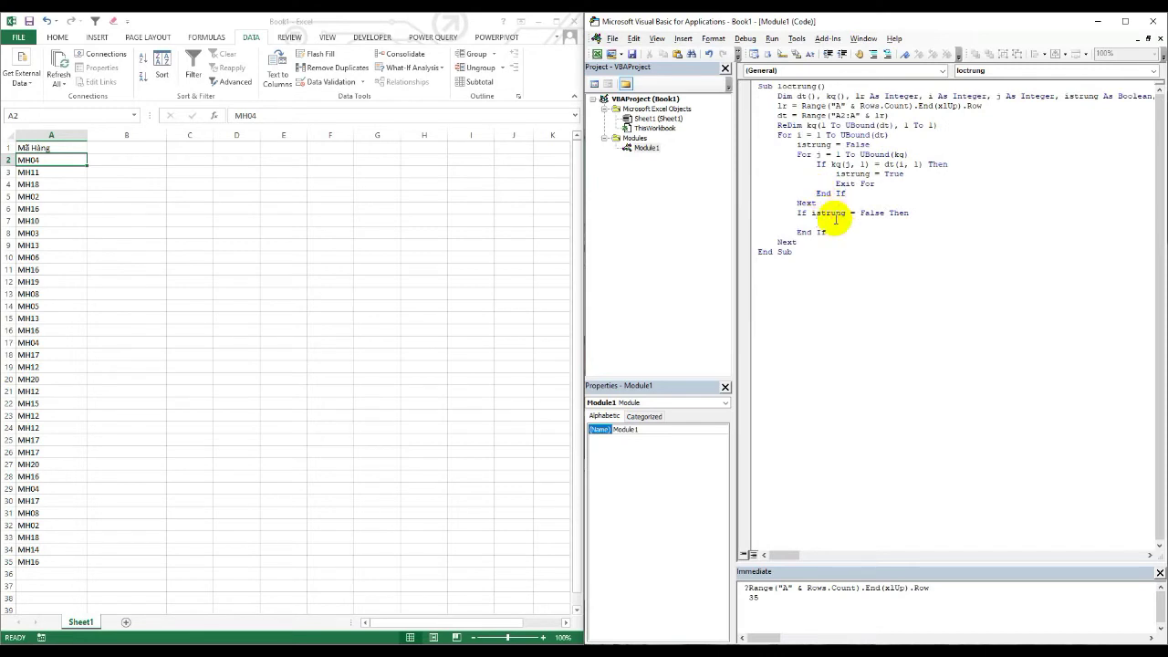
text(k)
text(k +1)
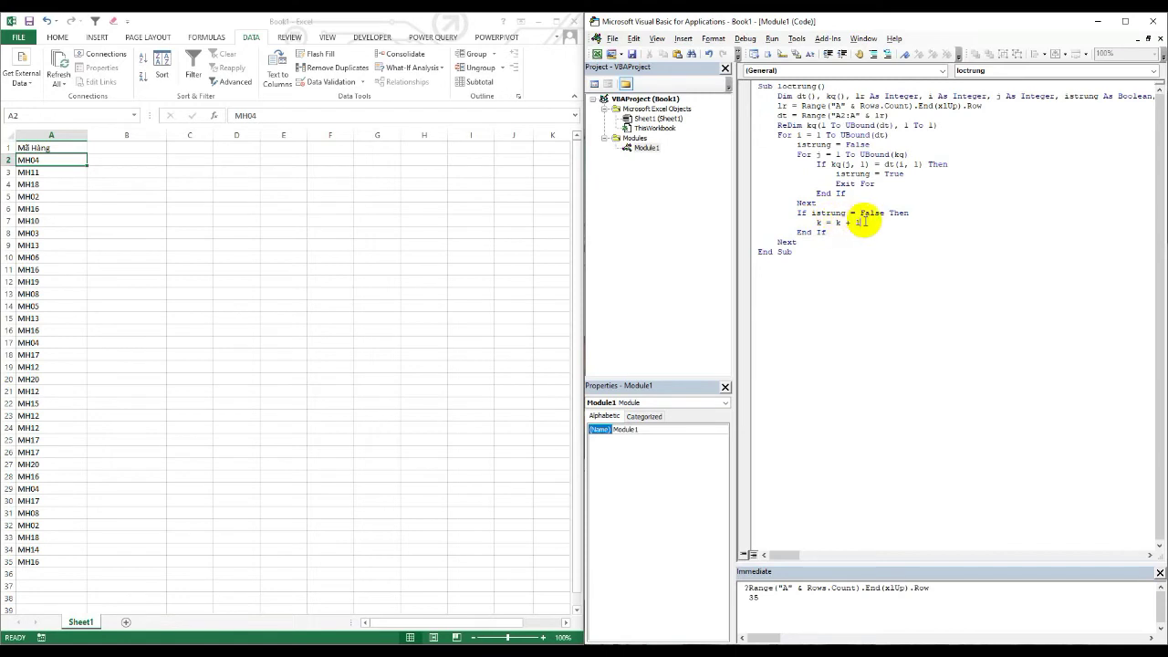
key(Return)
text(kq)
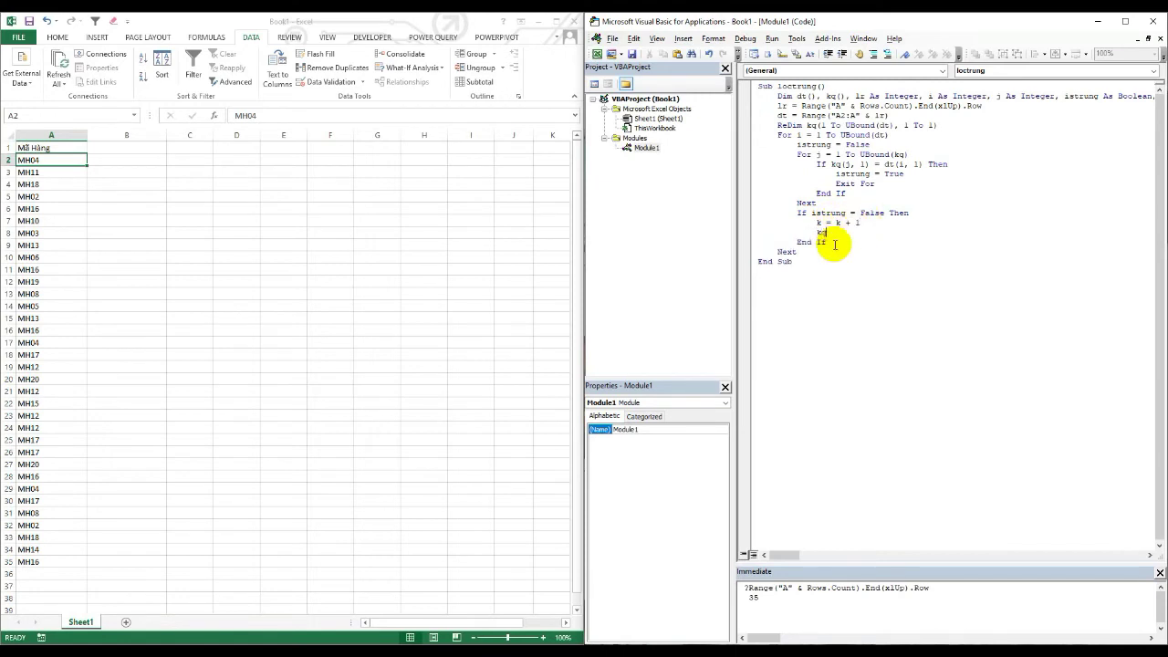
text((k, 1))
text( = dt)
text((i,1)
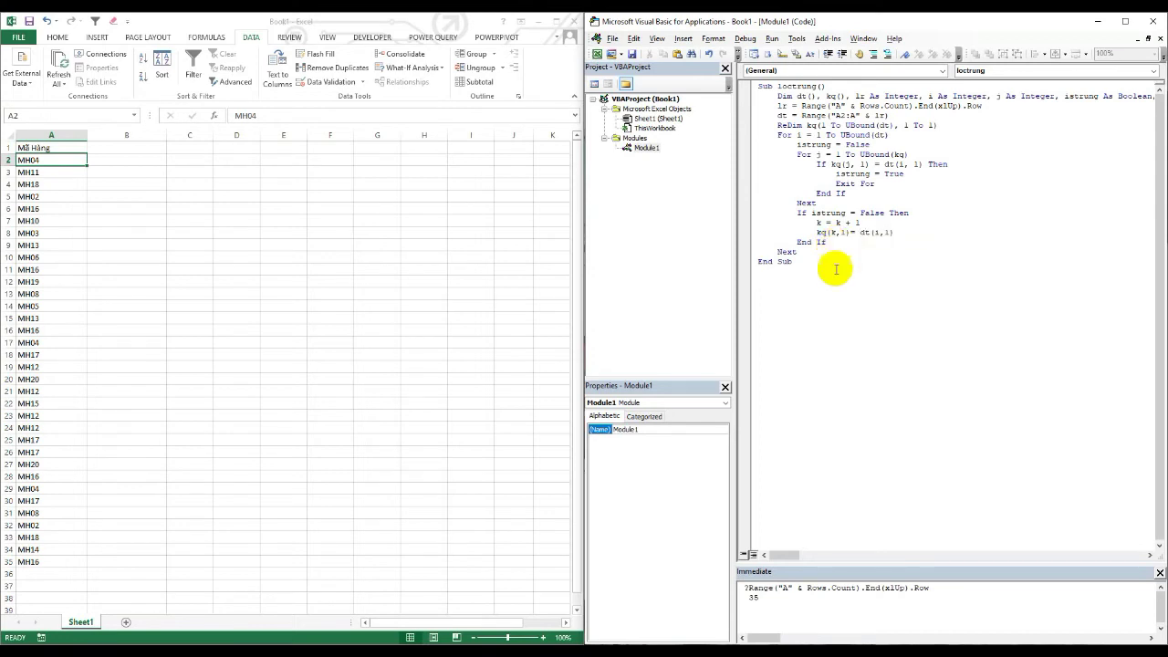
click(814, 253)
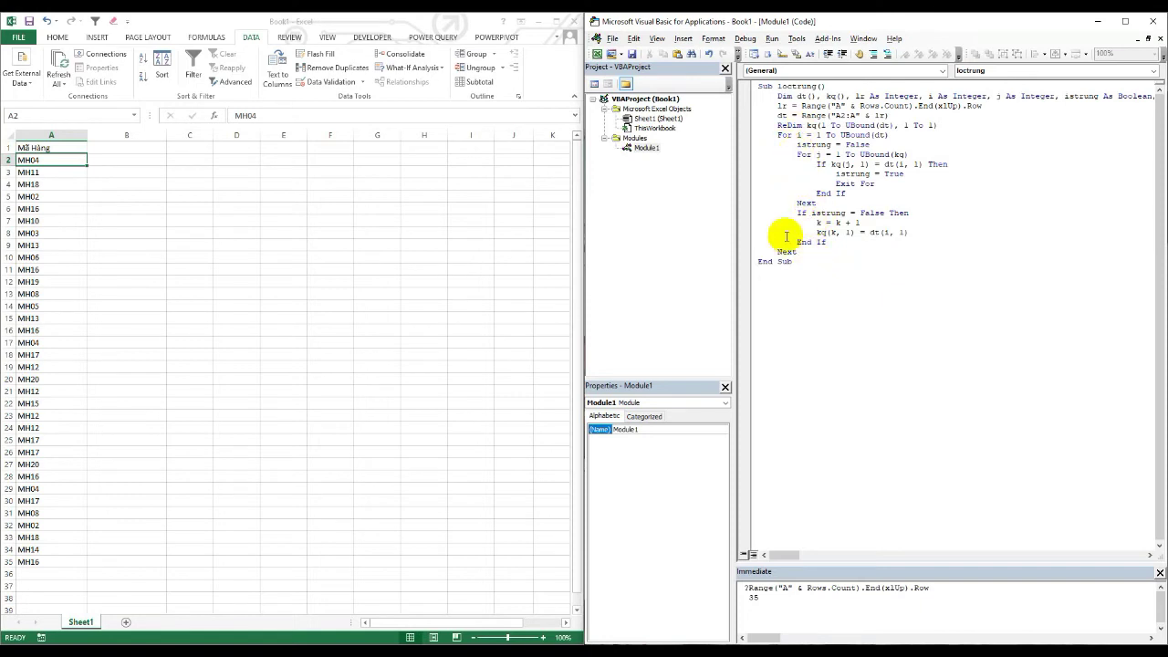
click(37, 171)
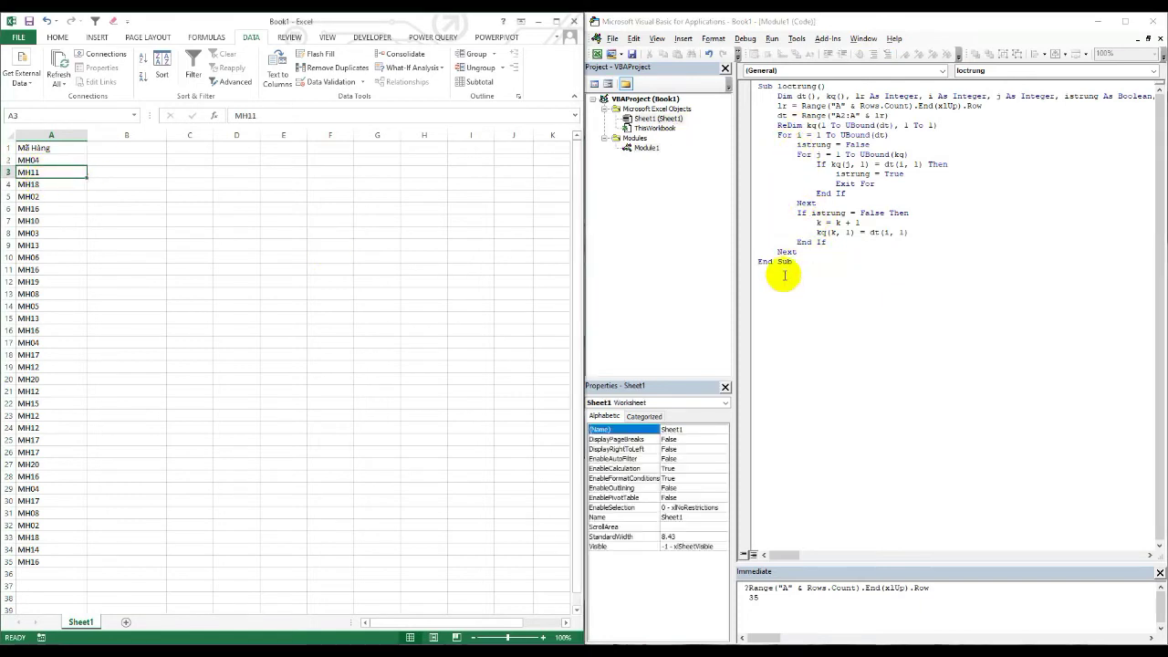
Step: Open a blank line before End Sub and enter the header 'Ket qua' in cell C1
click(811, 252)
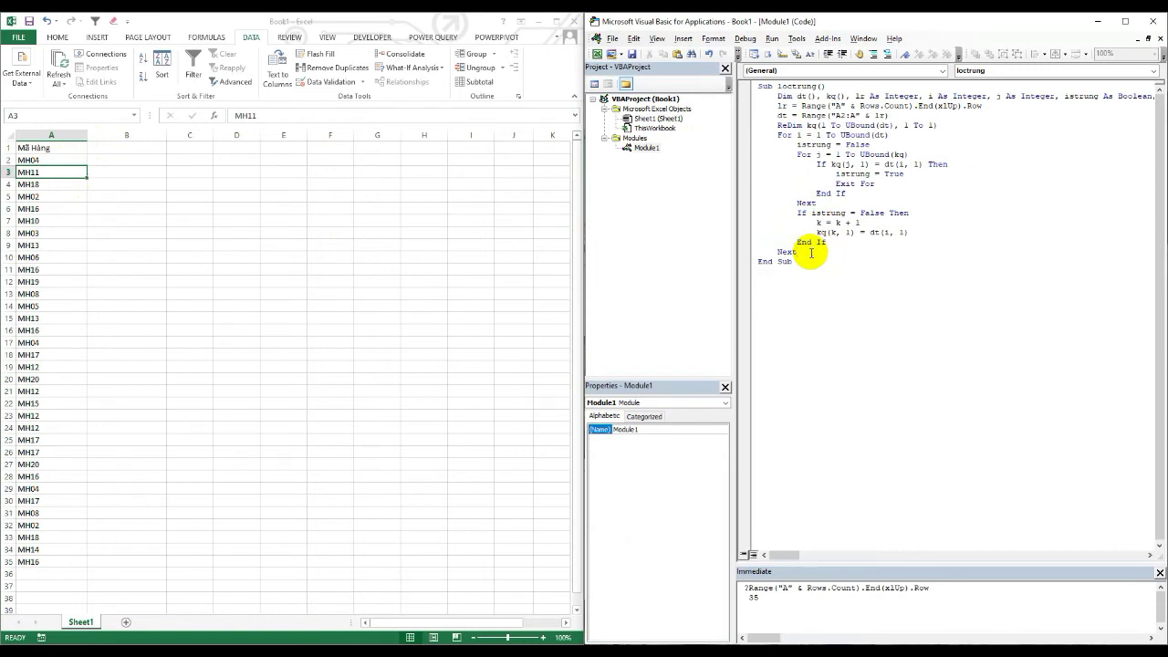
key(Return)
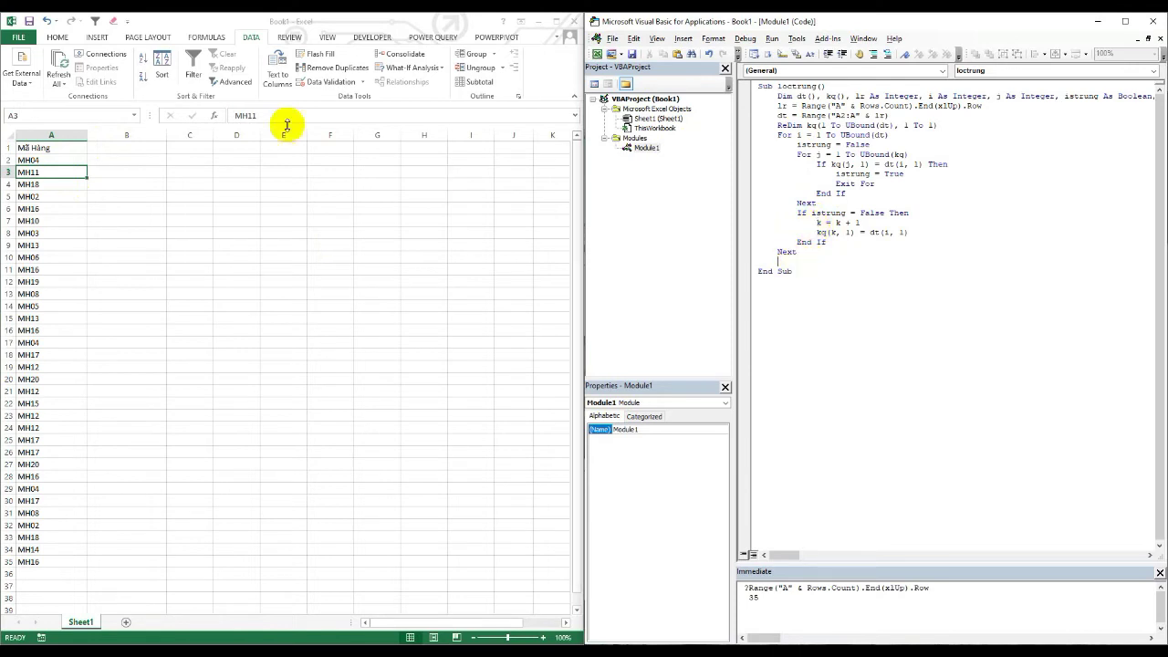
click(184, 149)
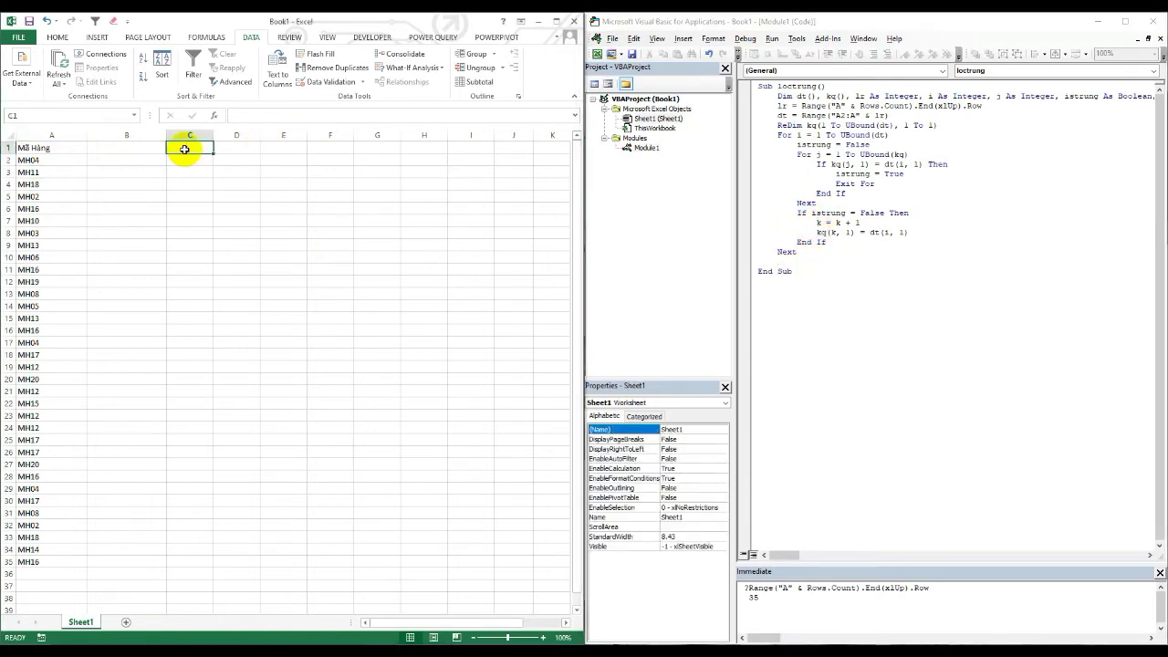
text(K)
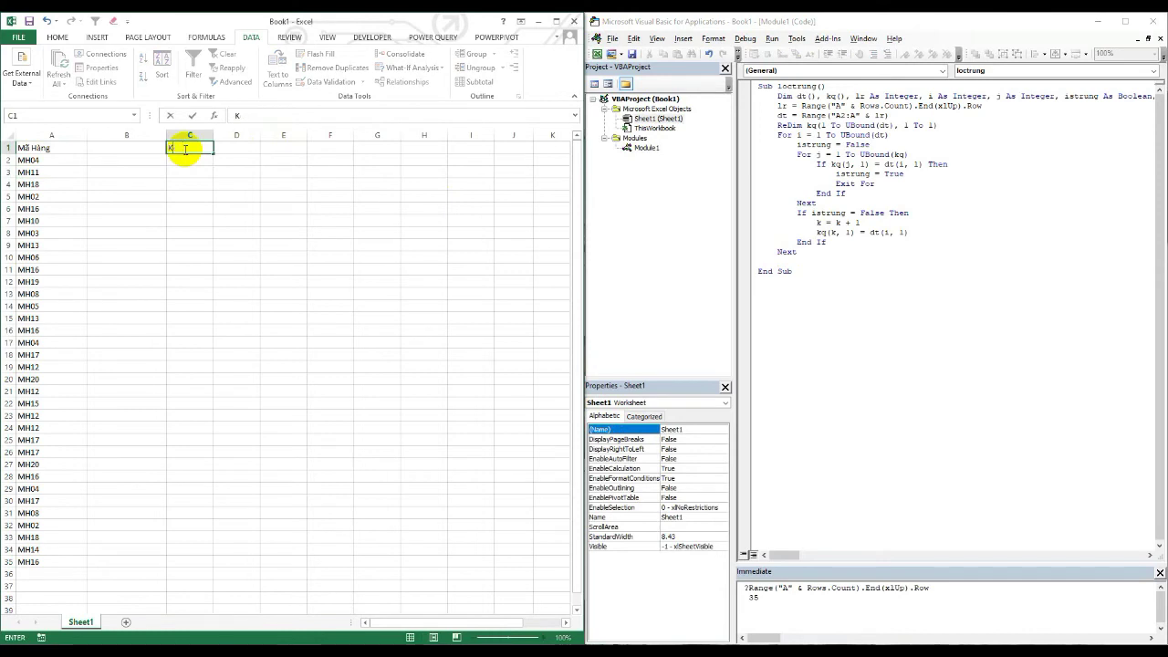
text(et qua)
key(ctrl+Return)
key(Return)
Step: Before End Sub, add Range("C2").Resize(k, 1) = kq to output the results
click(792, 263)
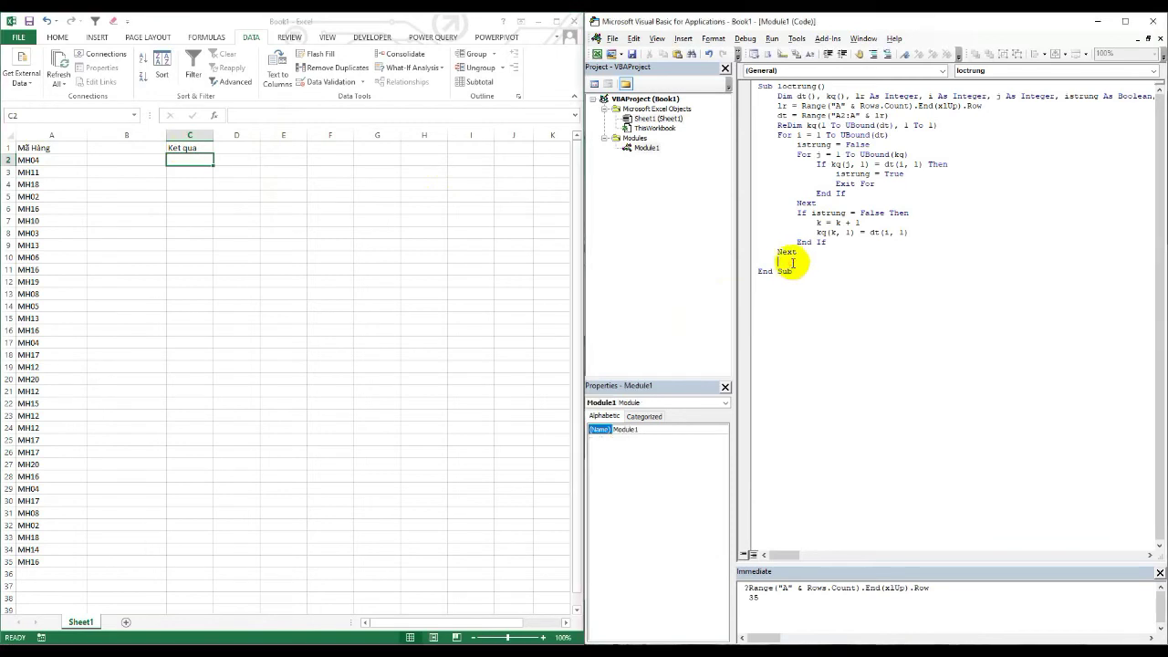
text(range ()
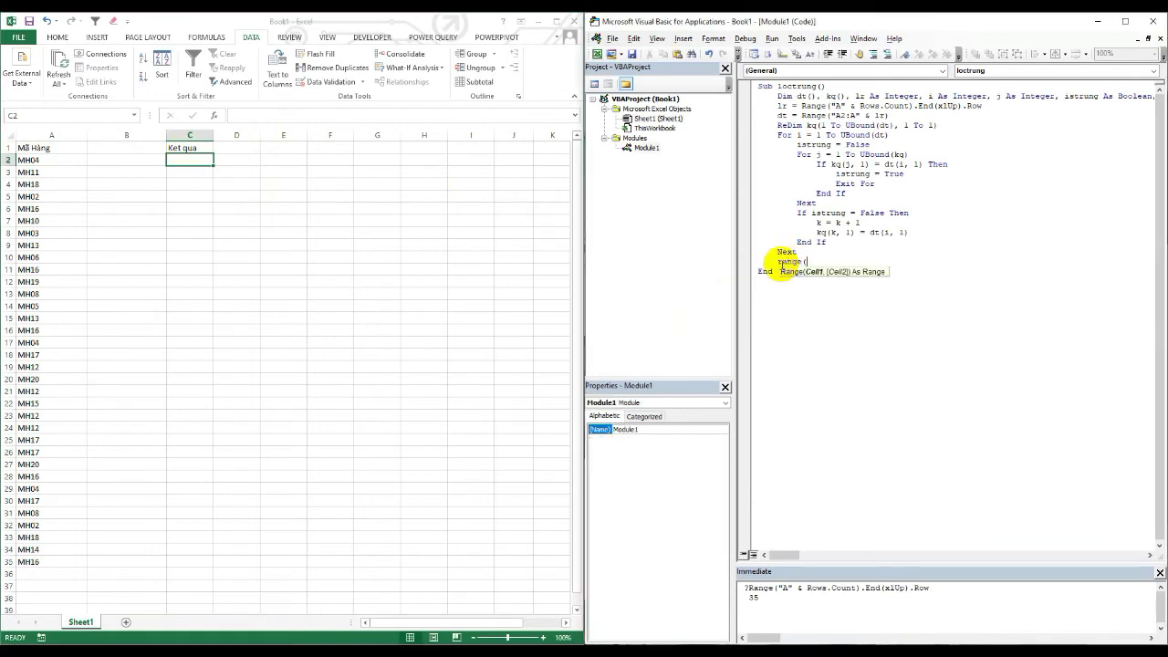
text("C2")
text().res)
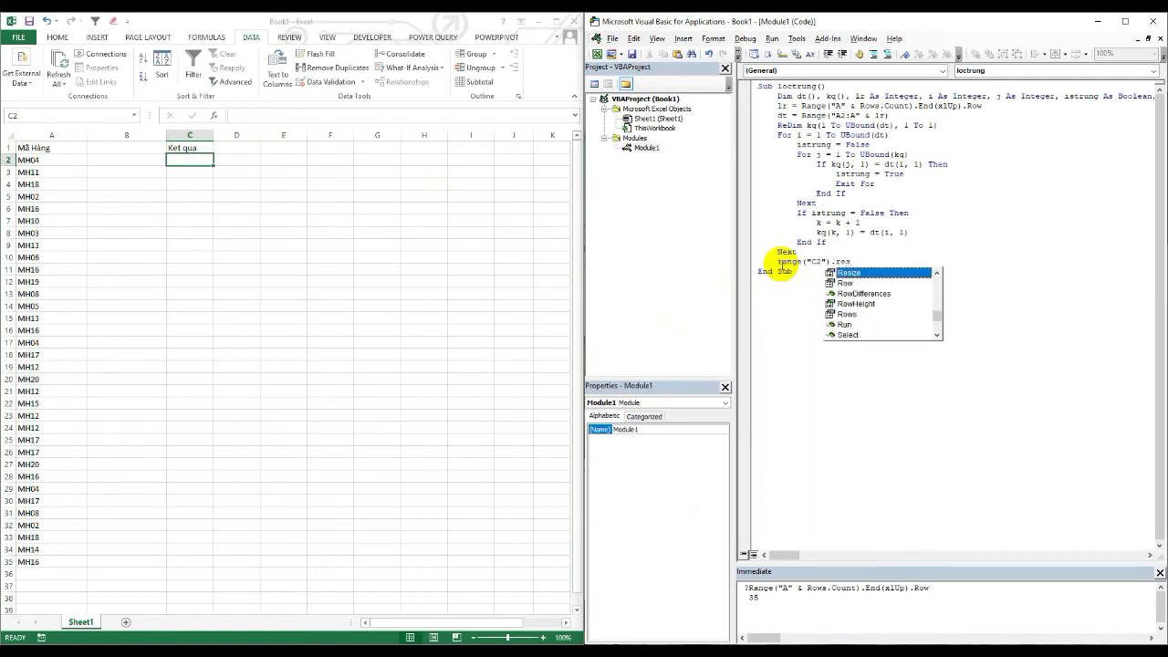
text(()
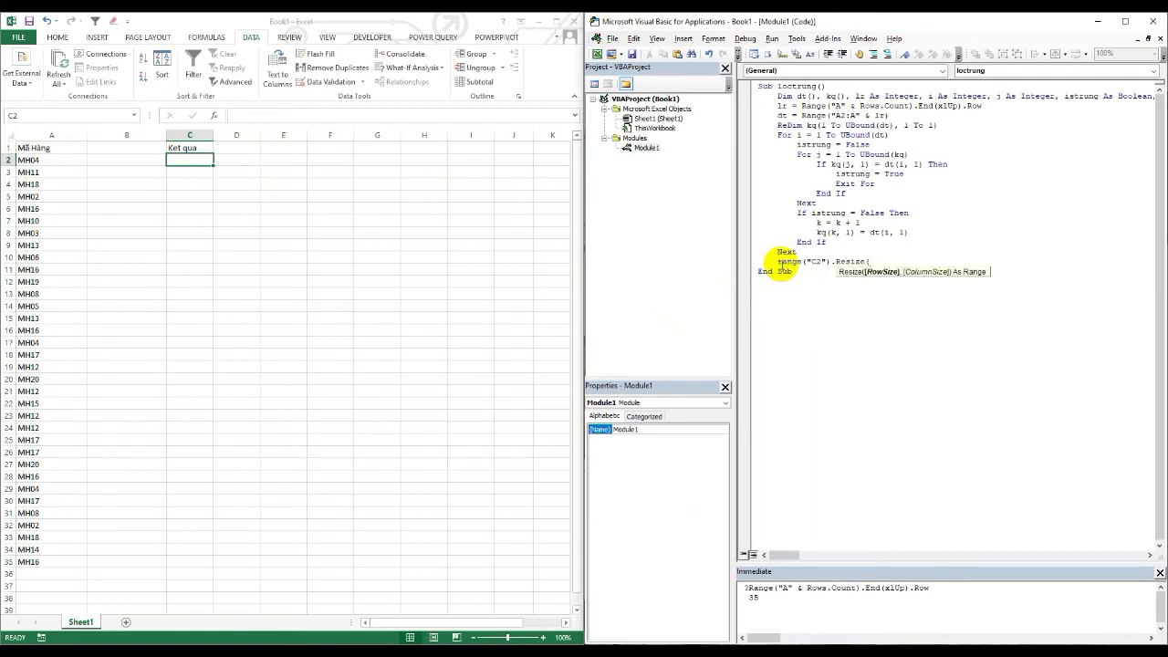
text(k,1)
text())
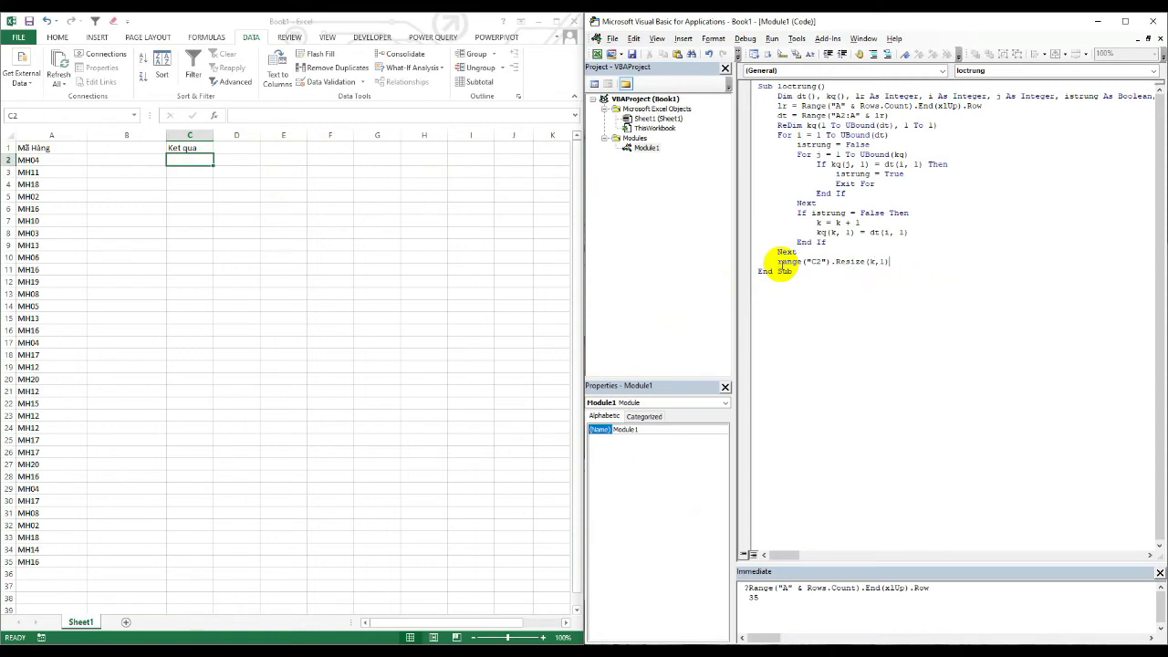
text( = kq)
click(802, 302)
drag(777, 261, 865, 261)
click(867, 262)
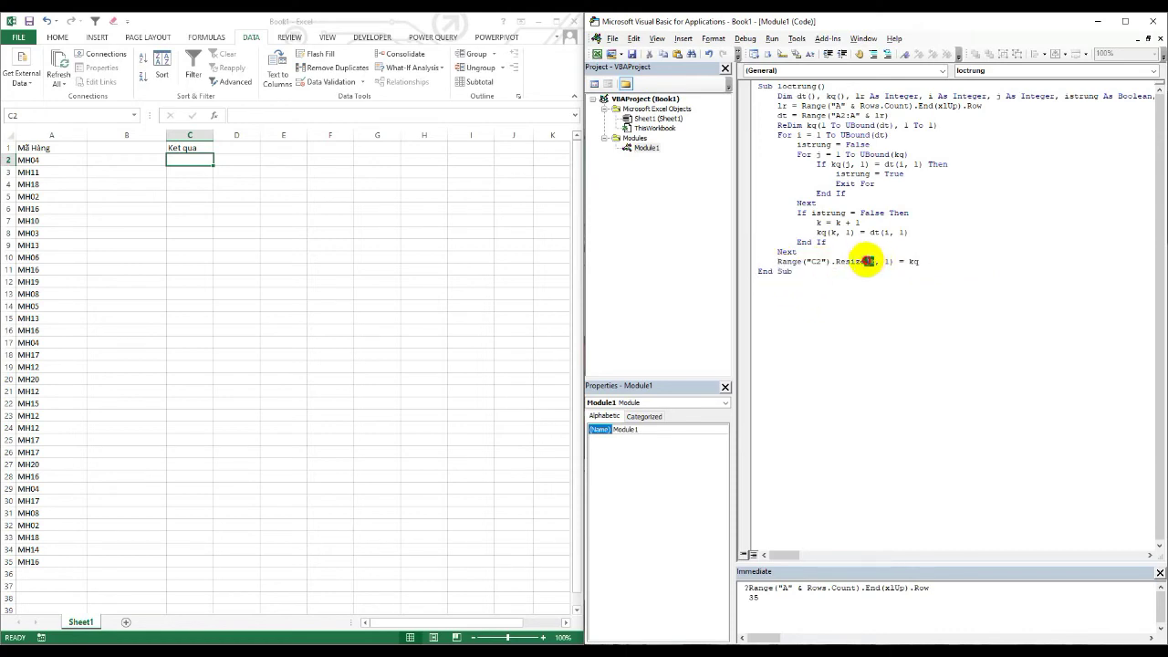
double_click(870, 262)
drag(816, 223, 871, 224)
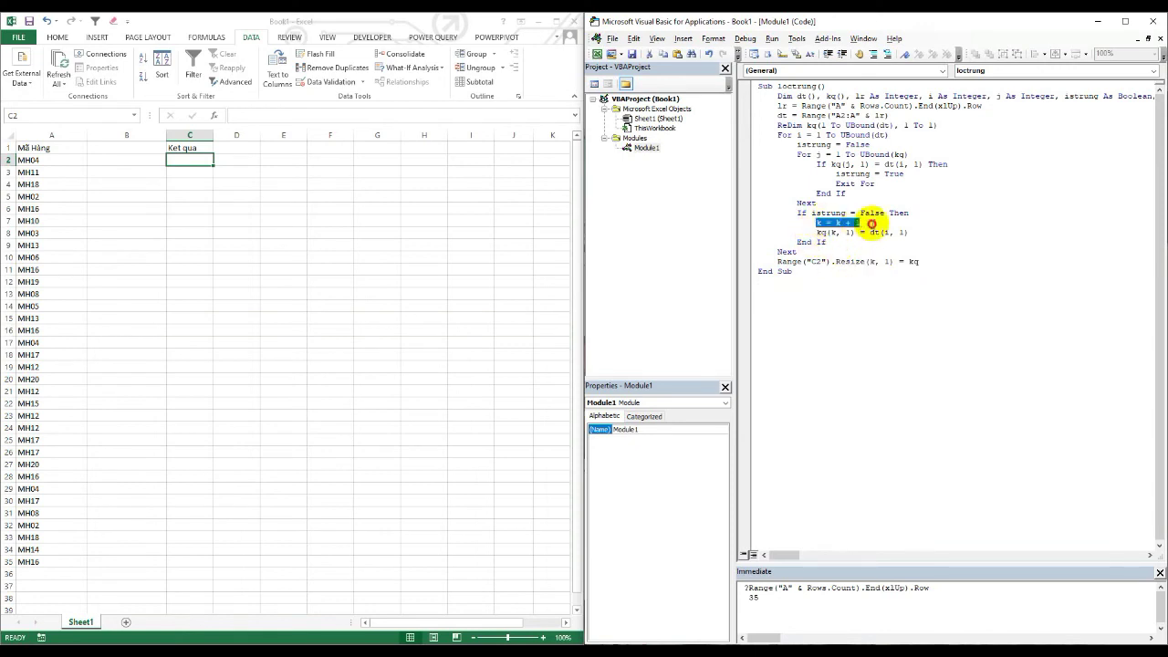
click(918, 262)
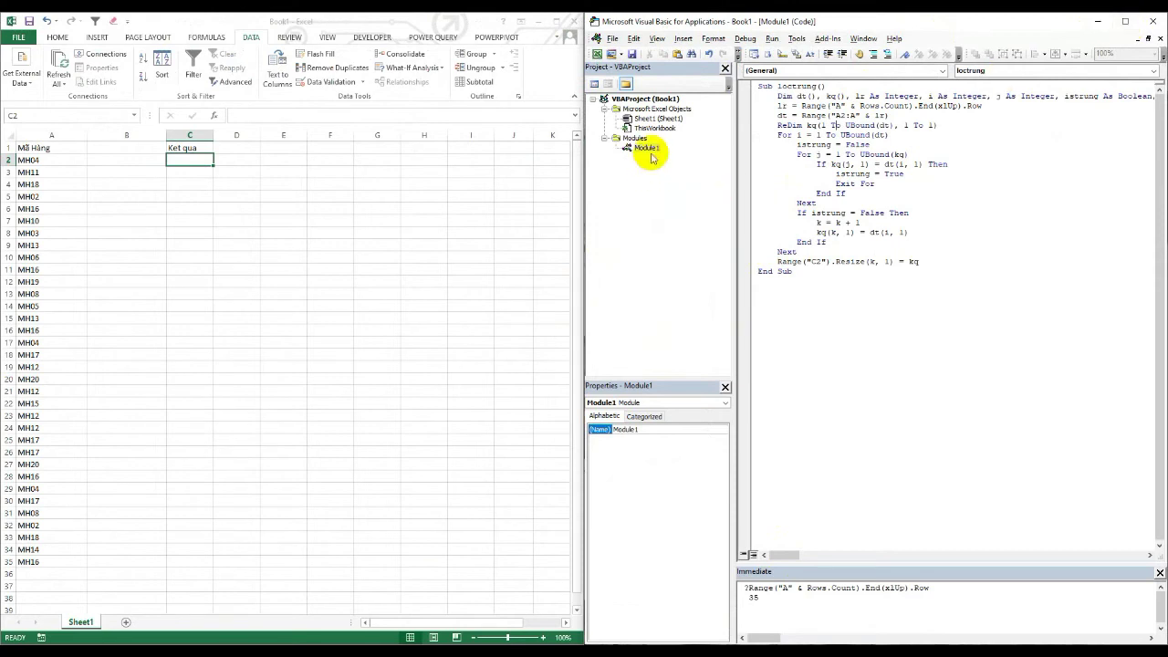
click(771, 38)
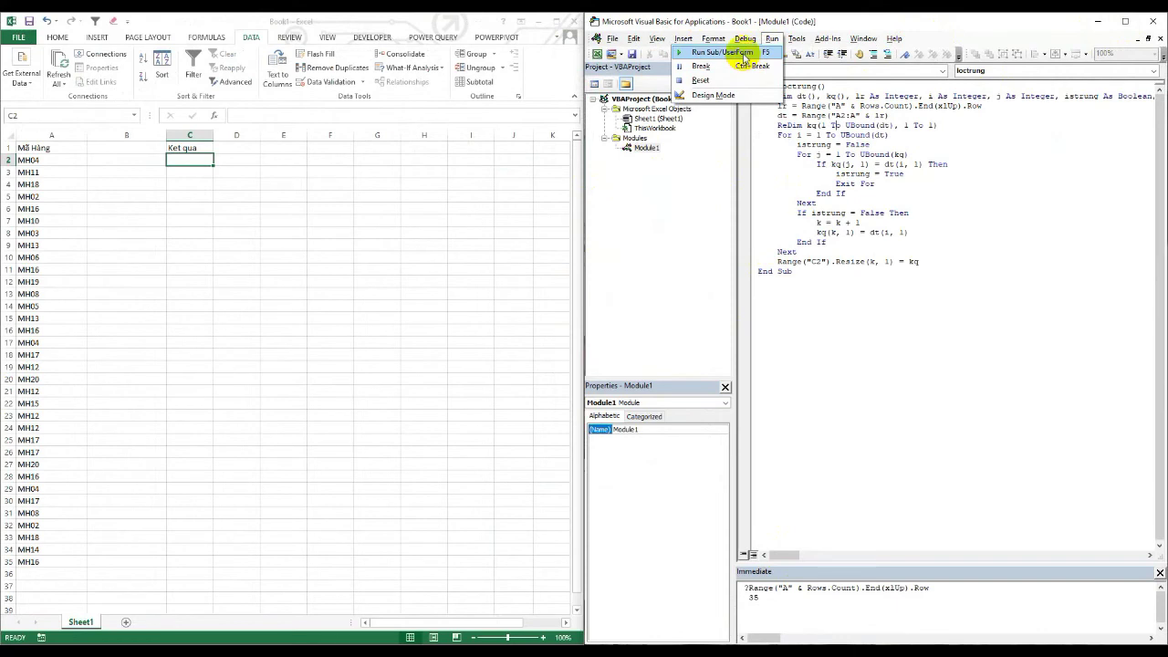
click(744, 59)
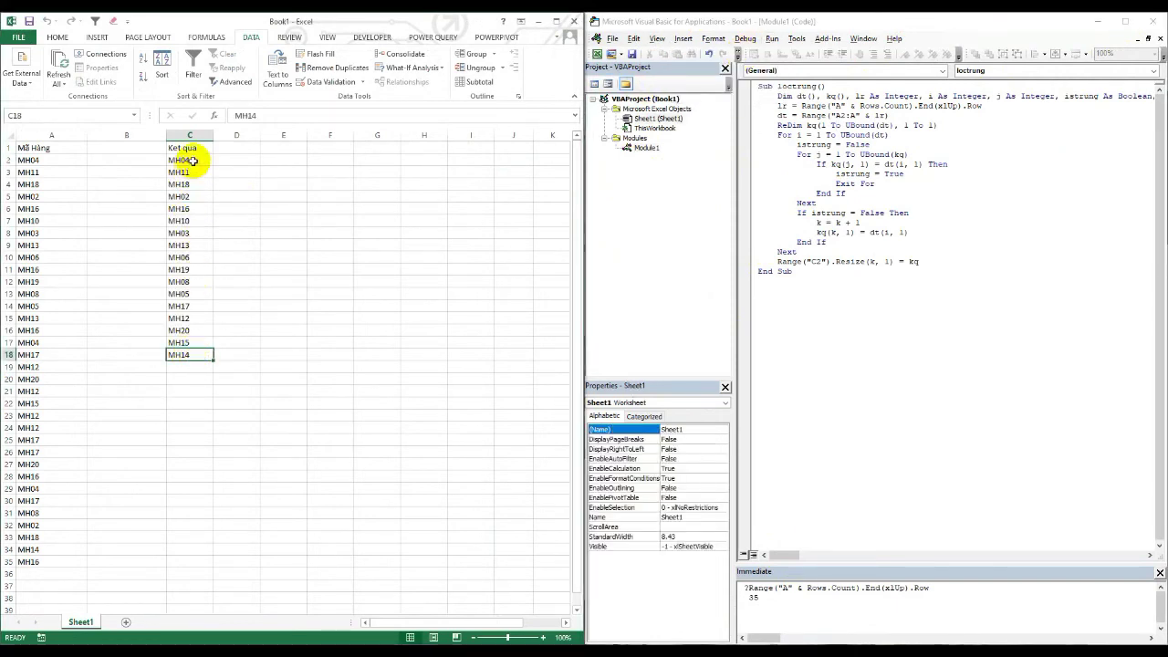
drag(192, 161, 187, 350)
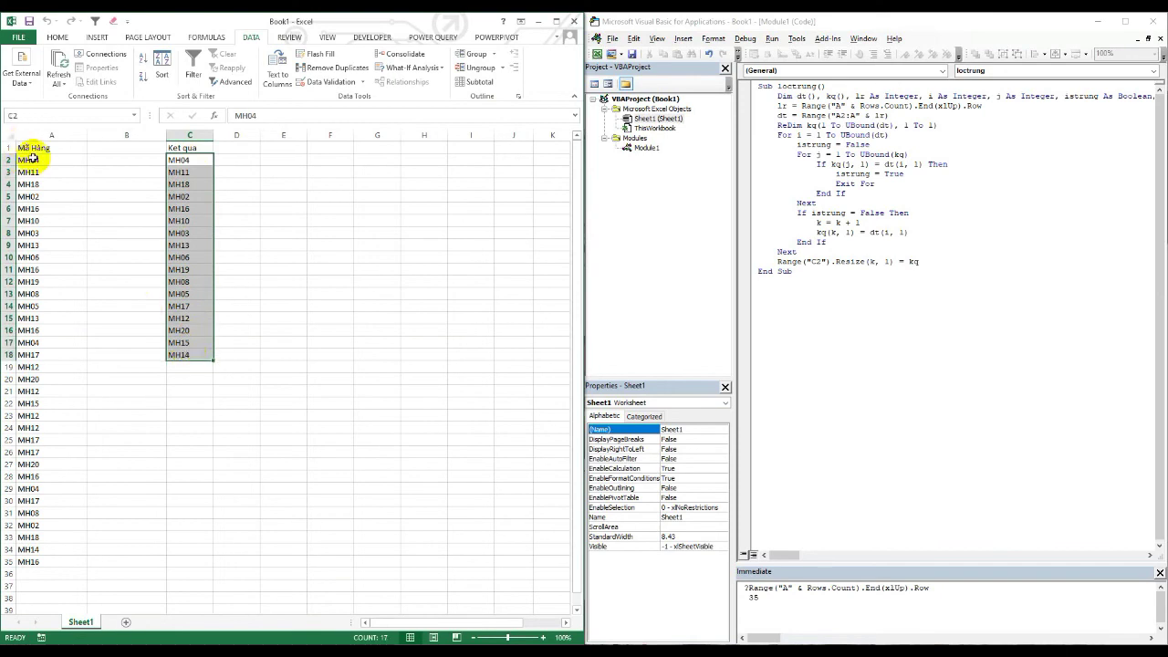
drag(35, 159, 37, 561)
key(ctrl+c)
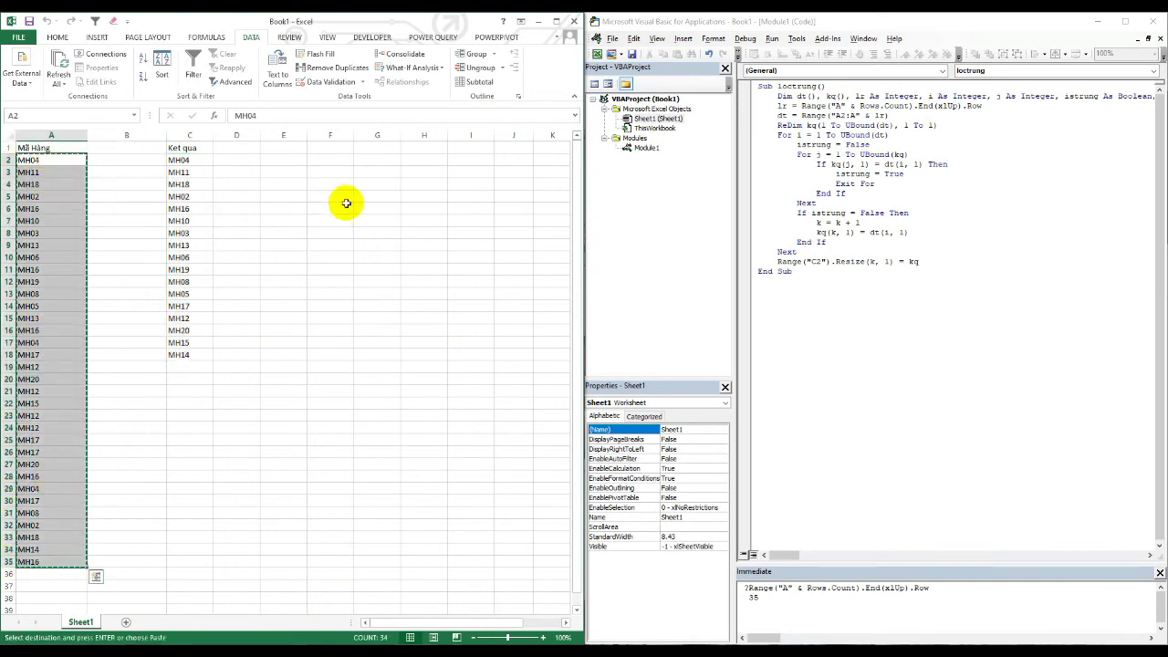
click(283, 157)
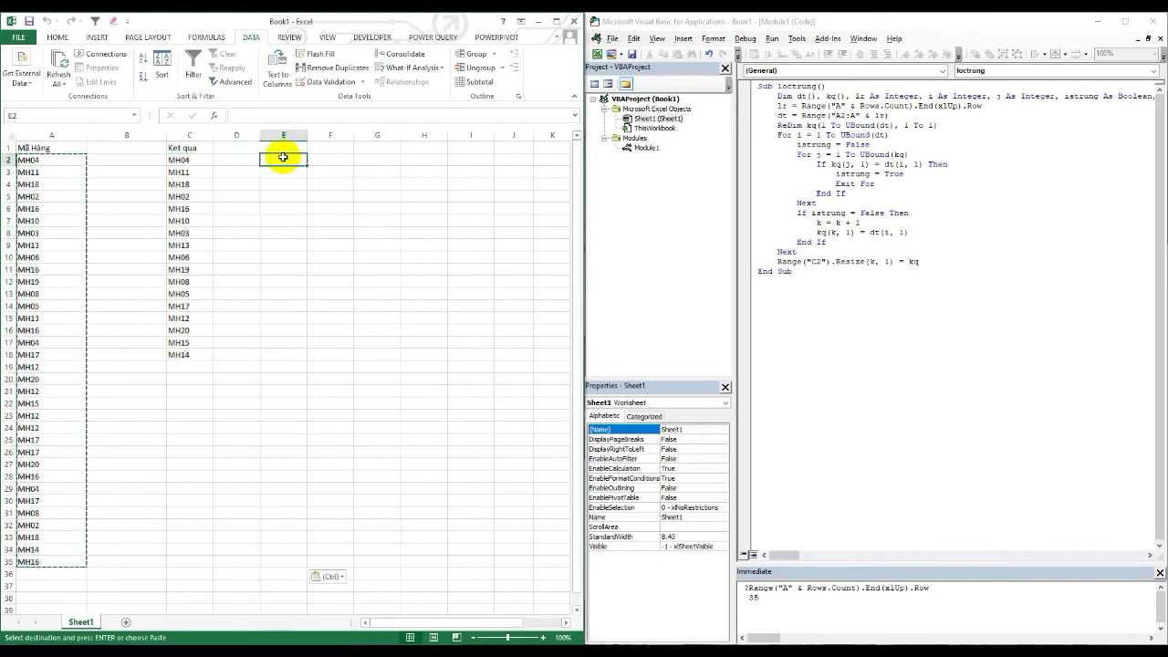
key(ctrl+v)
click(338, 68)
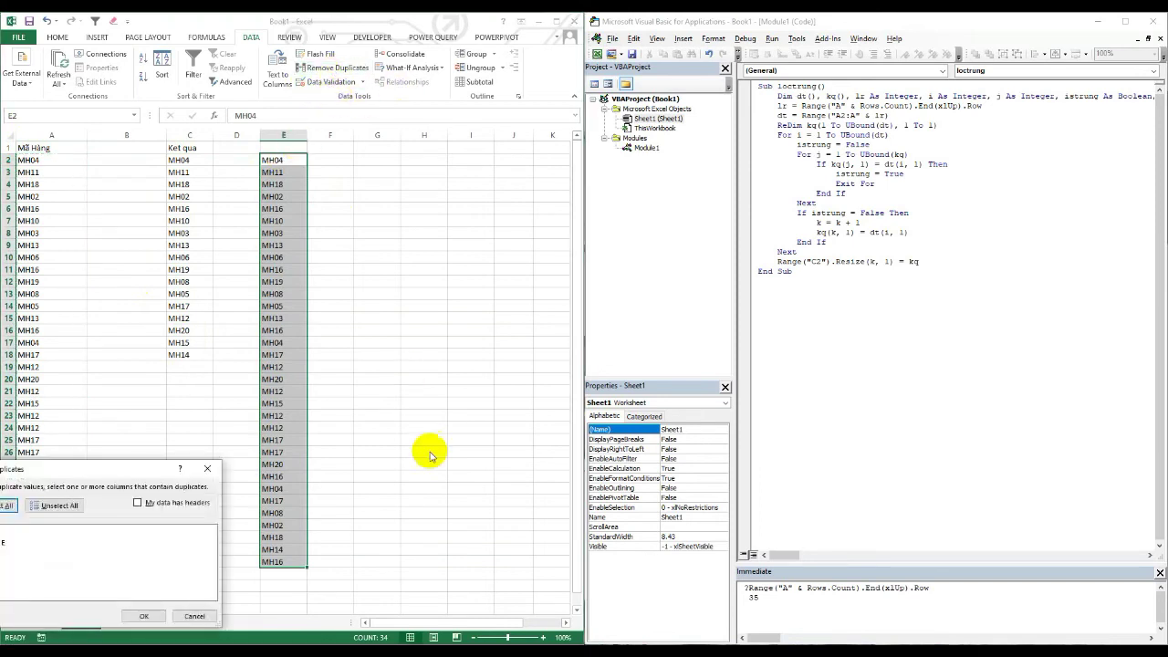
click(145, 613)
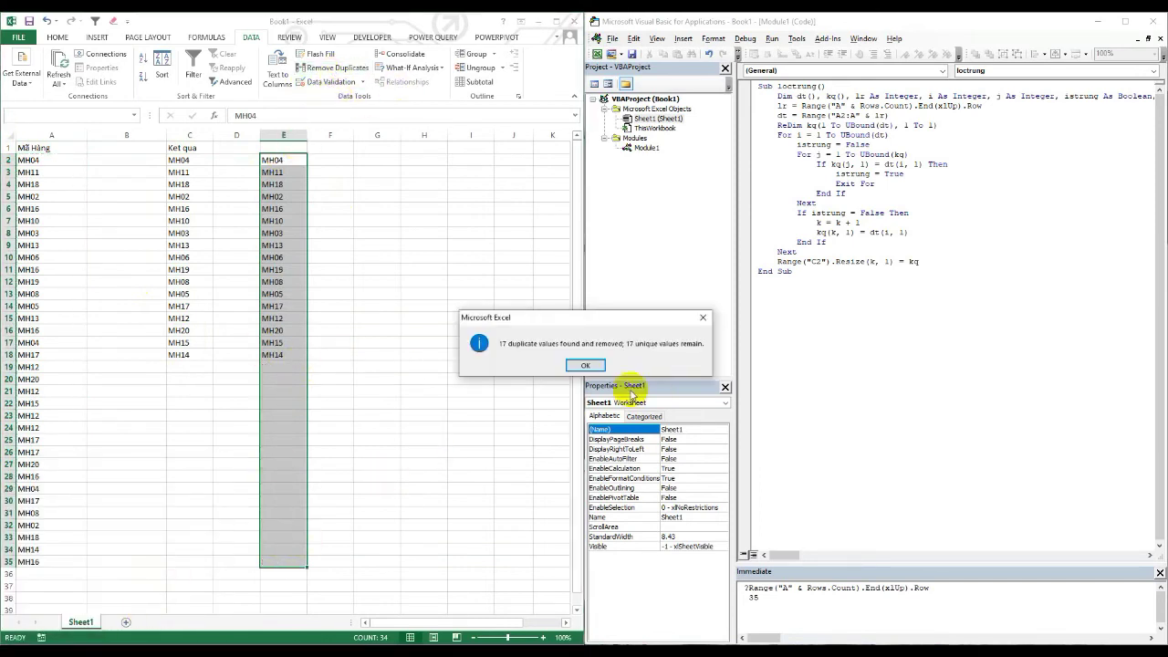
click(584, 366)
drag(178, 160, 263, 351)
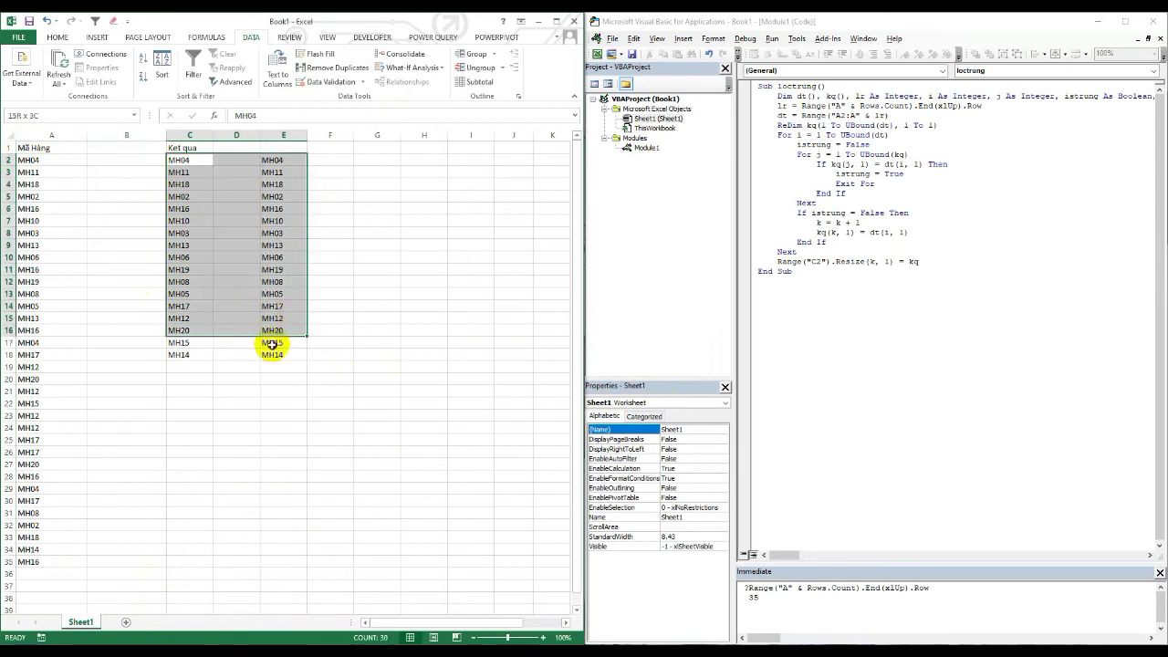
click(290, 193)
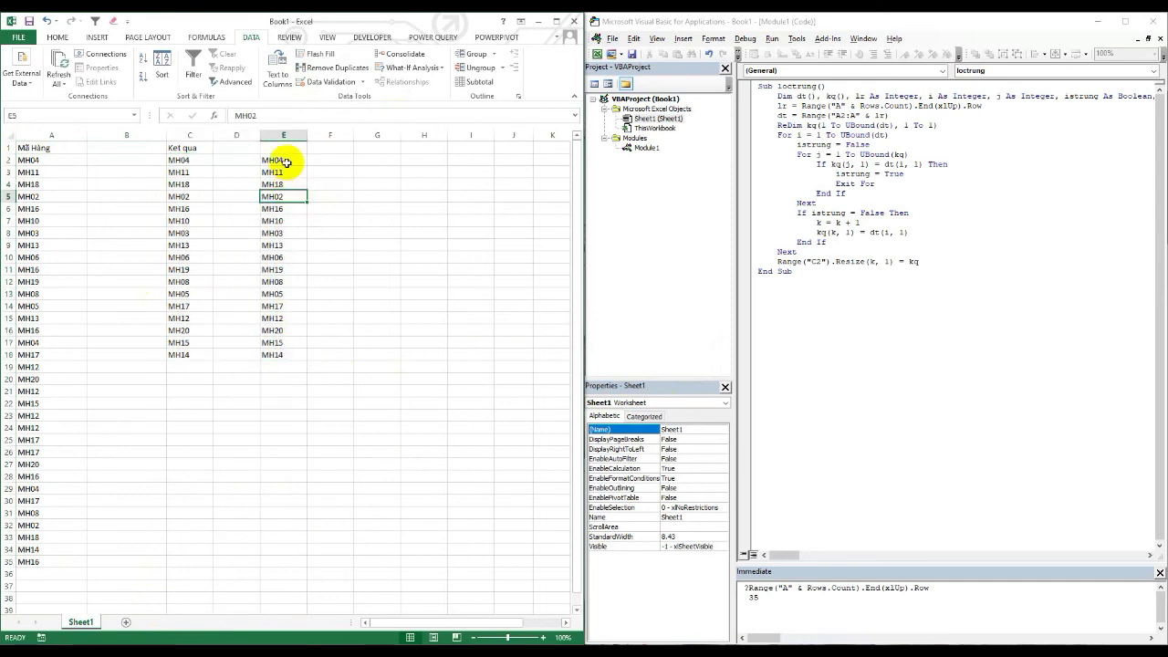
drag(273, 159, 284, 354)
key(Delete)
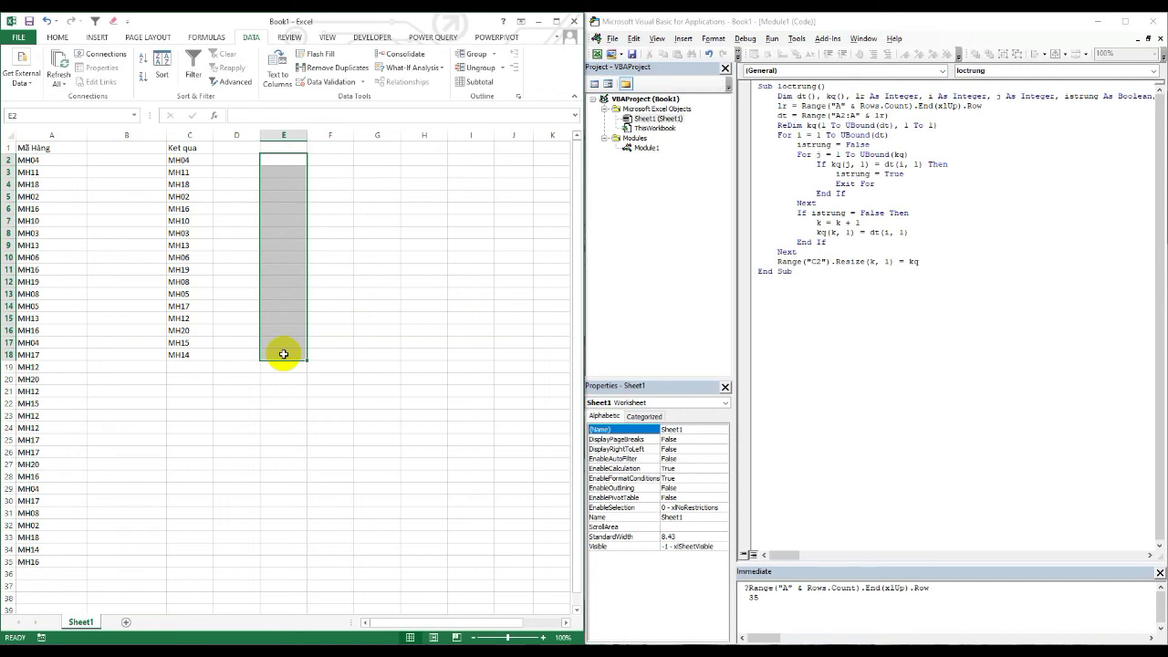
click(319, 235)
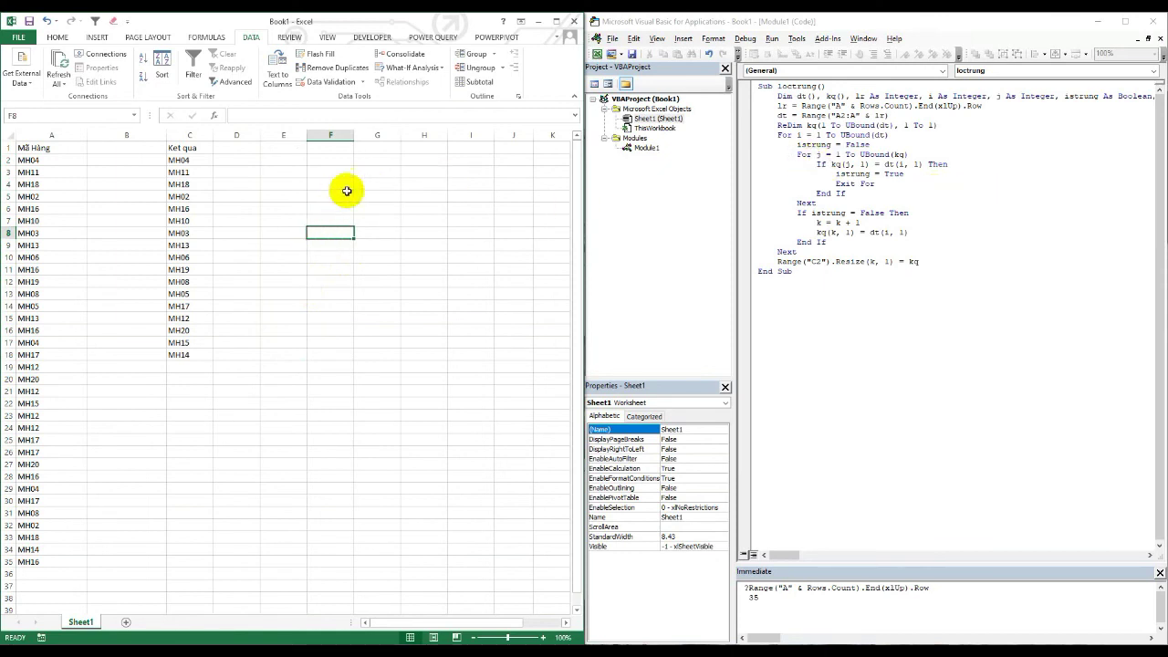
click(823, 171)
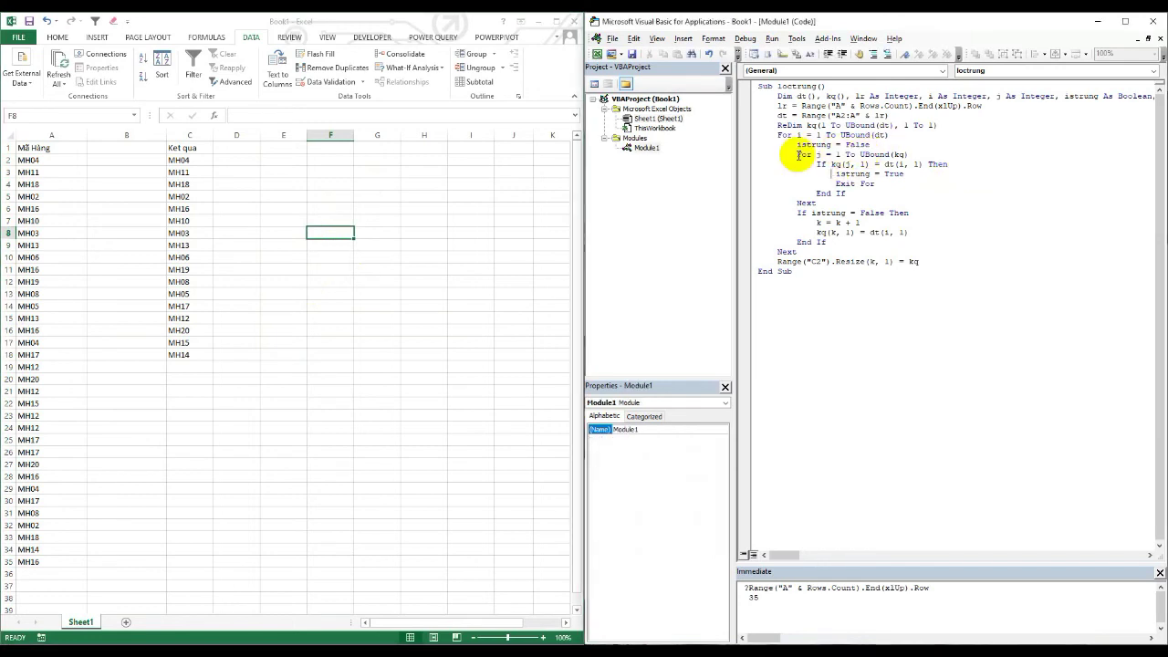
Step: Replace UBound(kq) with k as the upper bound of the For j loop
drag(792, 154, 818, 157)
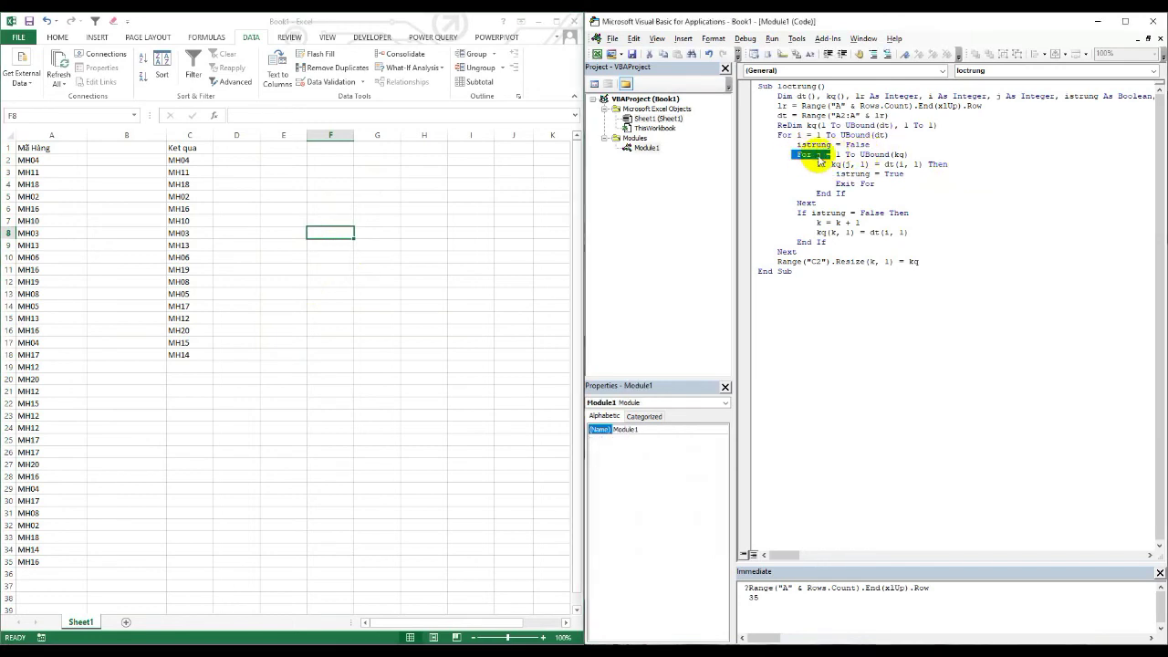
drag(860, 154, 918, 154)
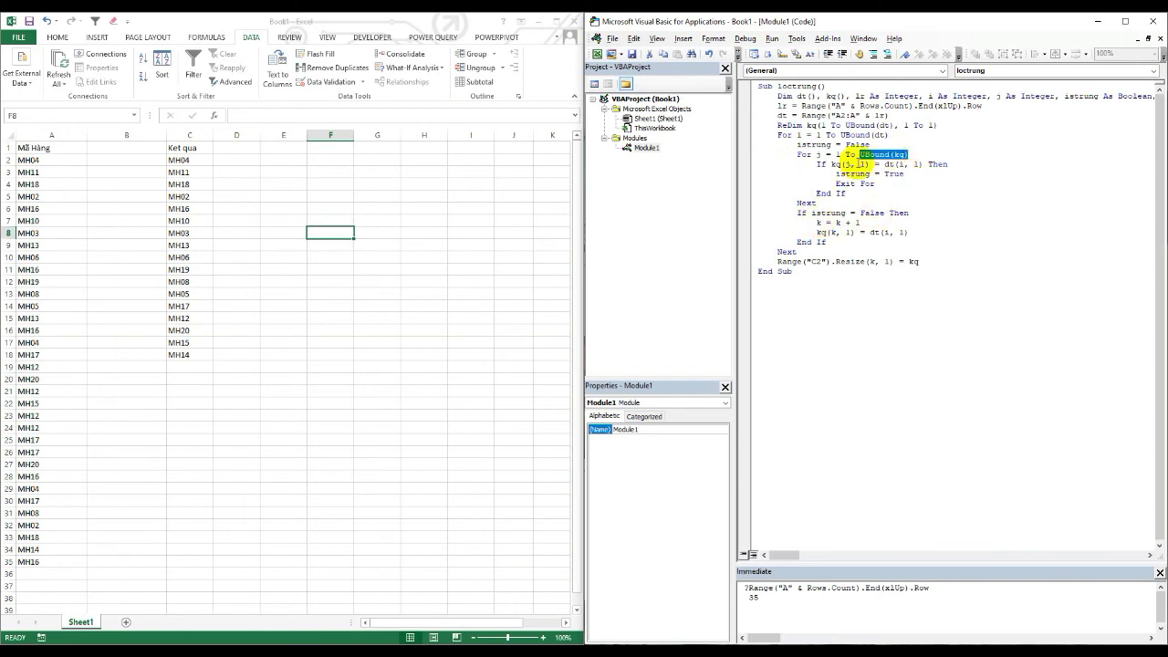
click(772, 125)
drag(777, 125, 937, 125)
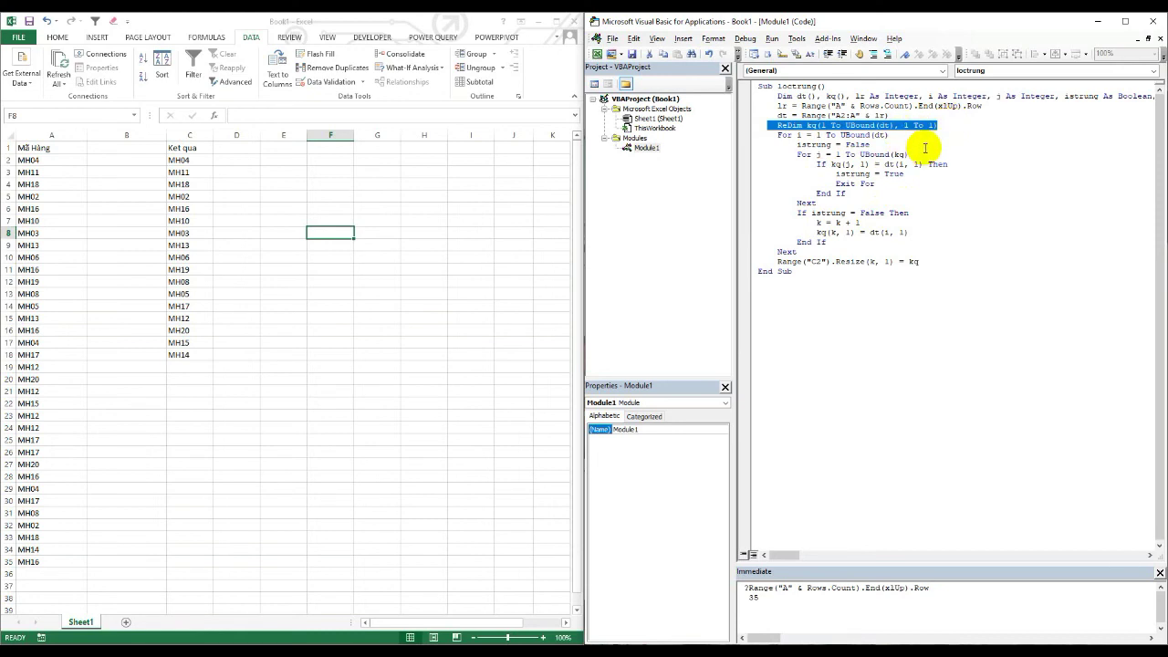
drag(815, 233, 964, 235)
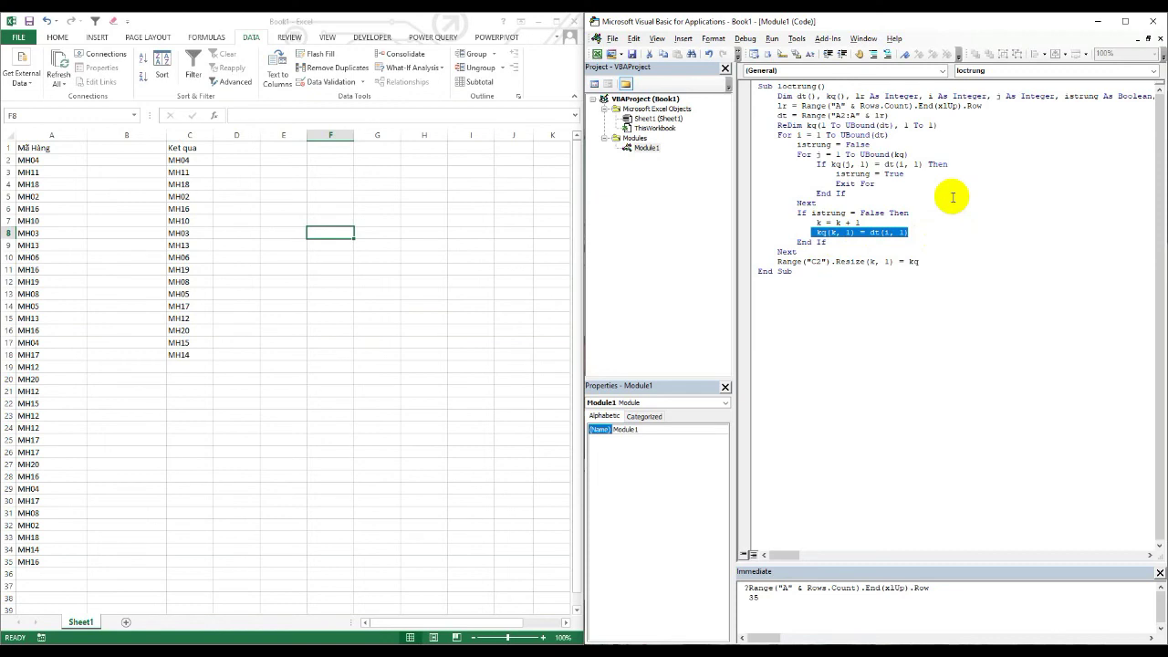
drag(859, 155, 910, 155)
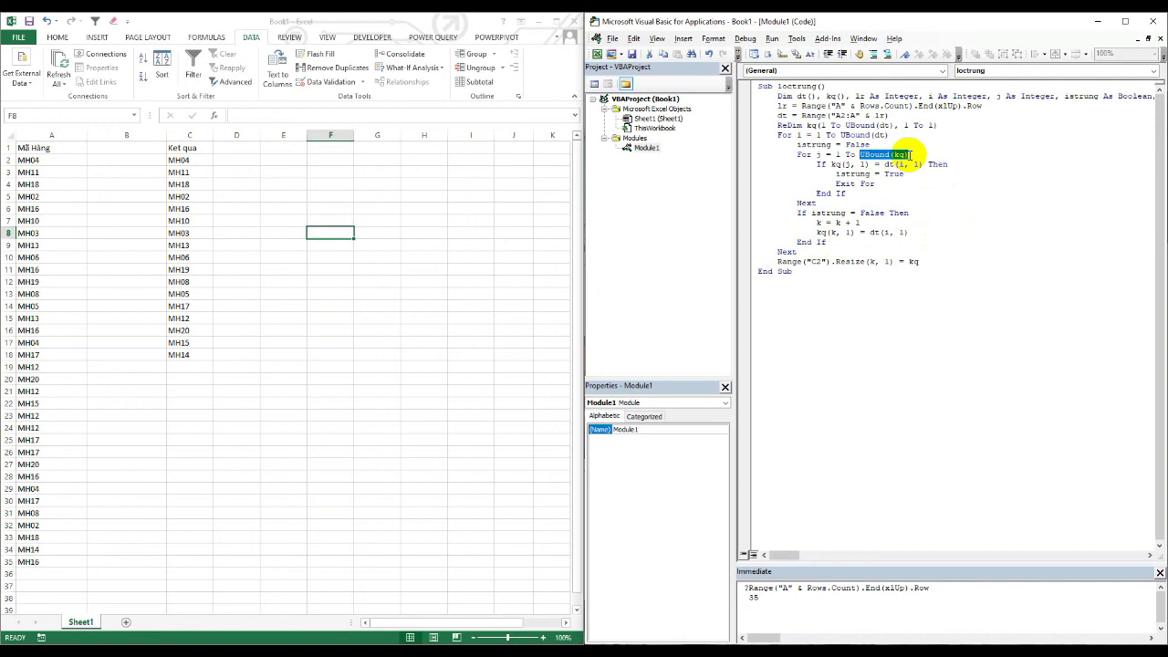
text(k)
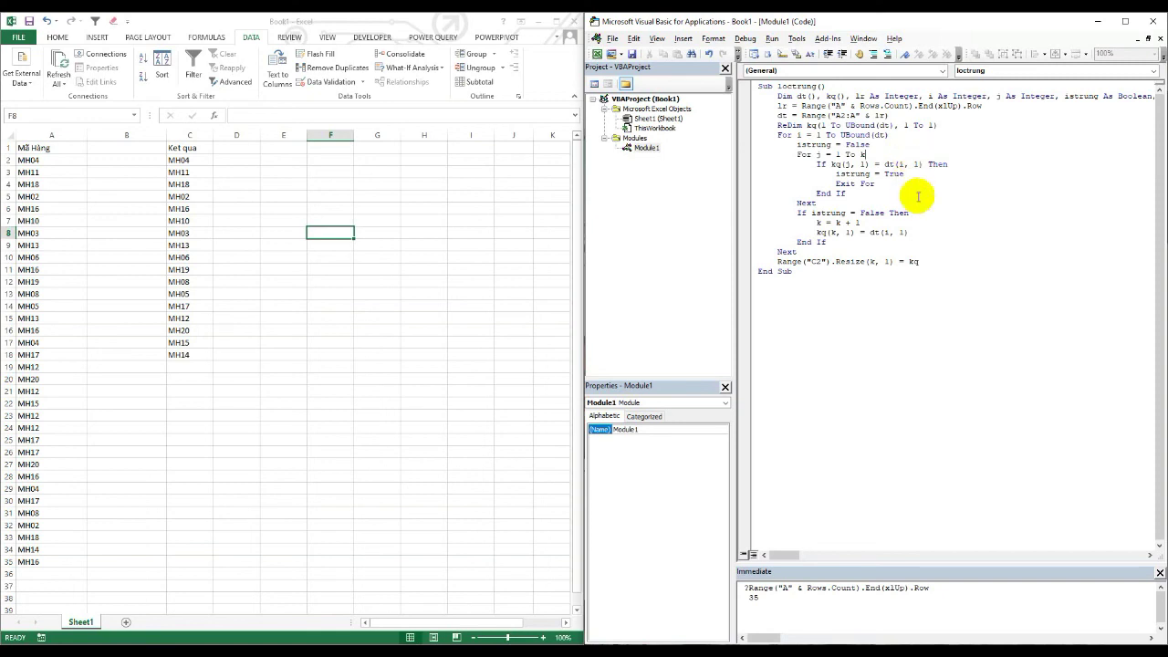
drag(817, 222, 838, 223)
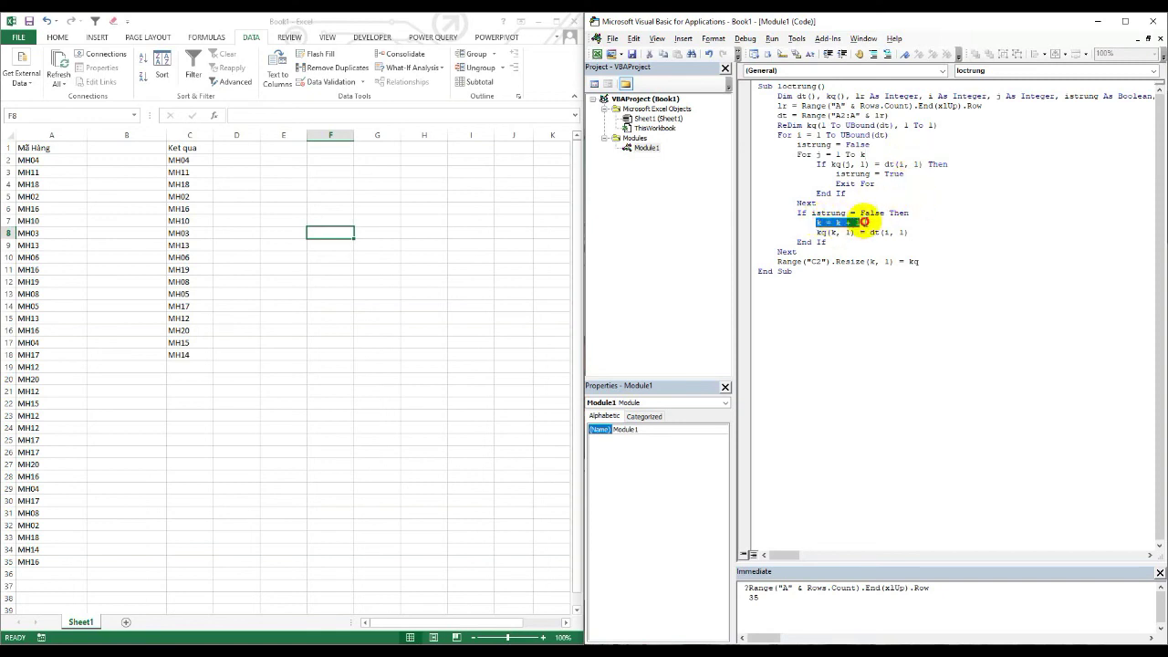
click(871, 155)
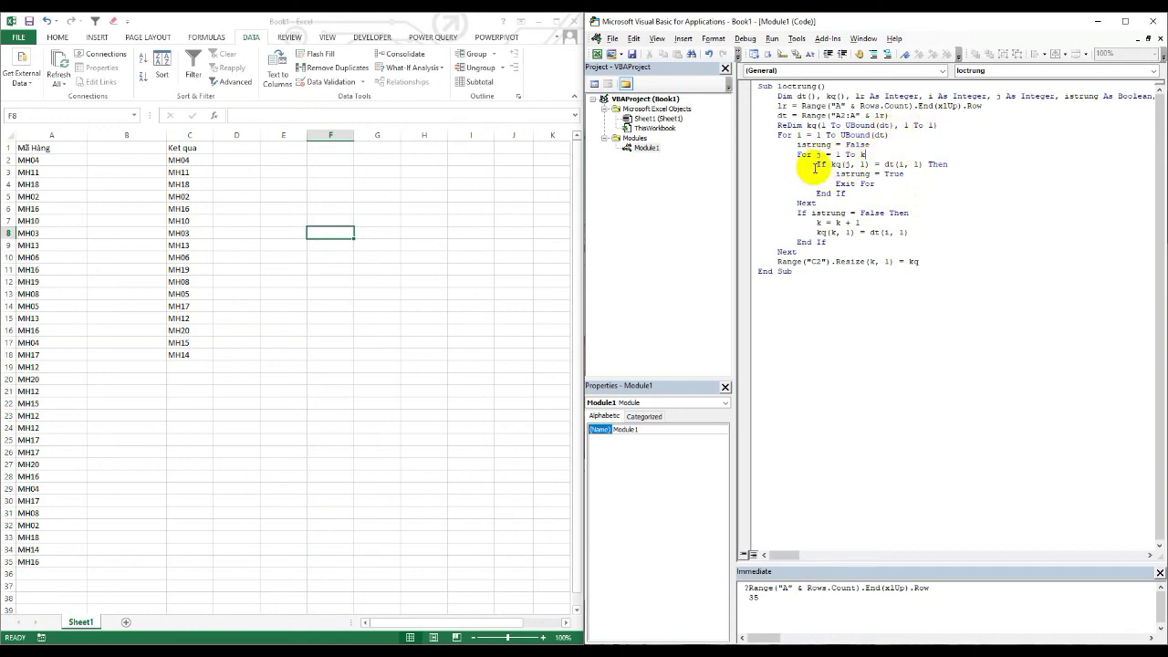
Step: Insert a k = 1 line directly after the ReDim line
click(947, 129)
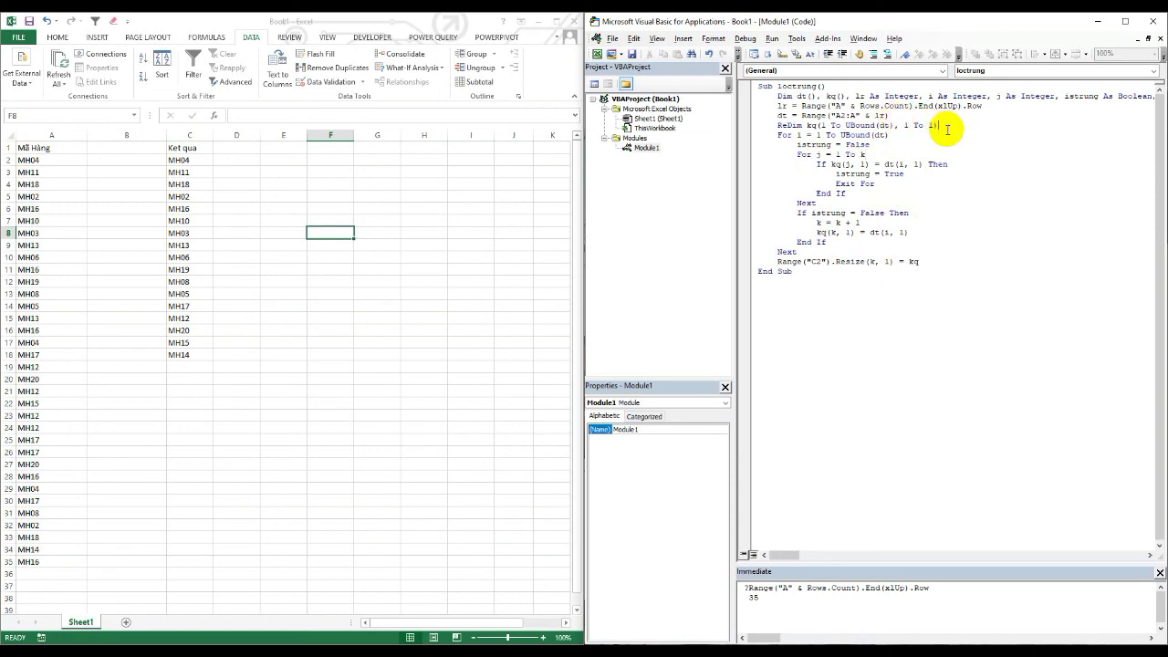
key(Return)
text(k = 1)
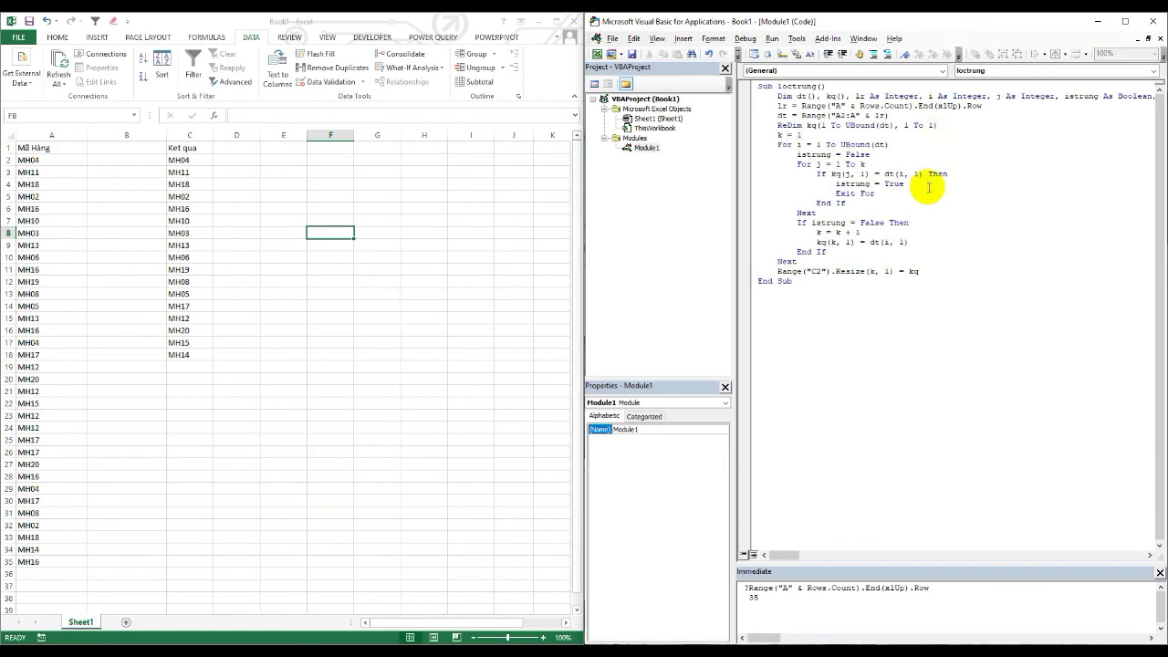
text(= 1)
click(927, 186)
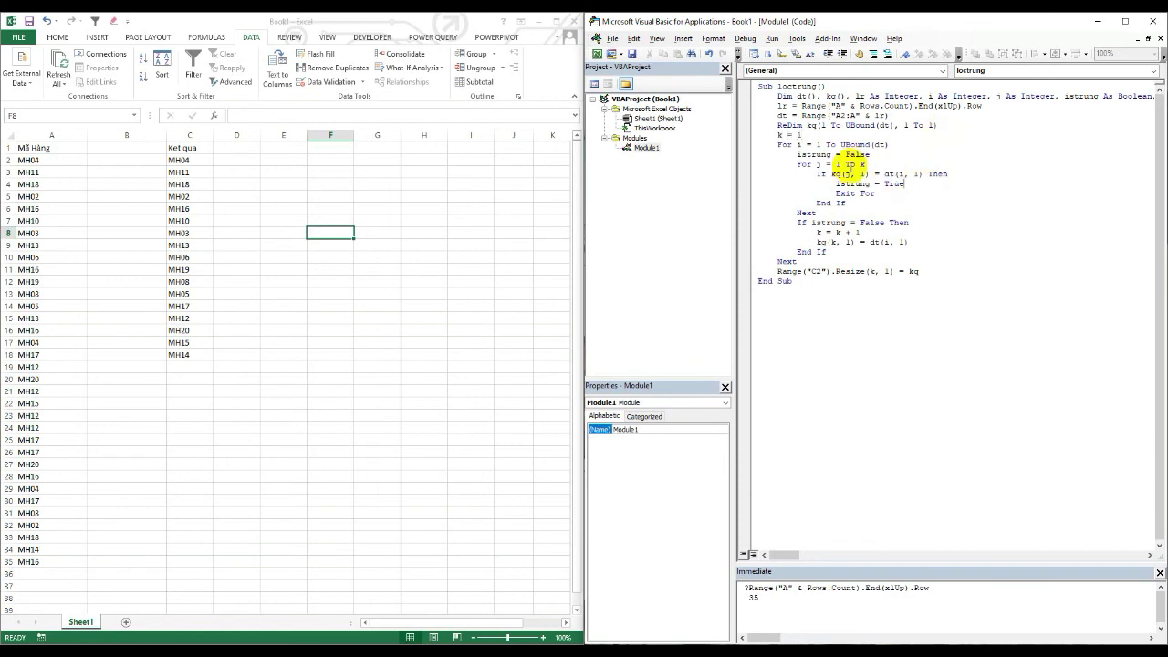
Step: Move k = k + 1 below kq(k, 1) = dt(i, 1) and delete the leftover blank line
drag(815, 233, 859, 232)
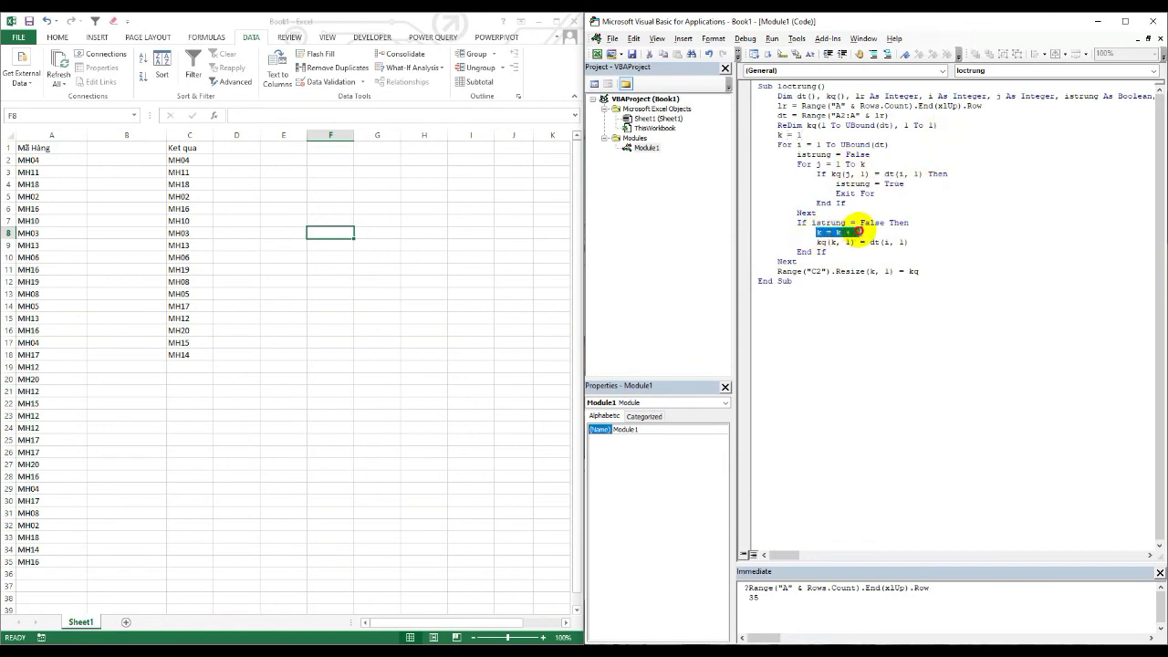
key(ctrl+x)
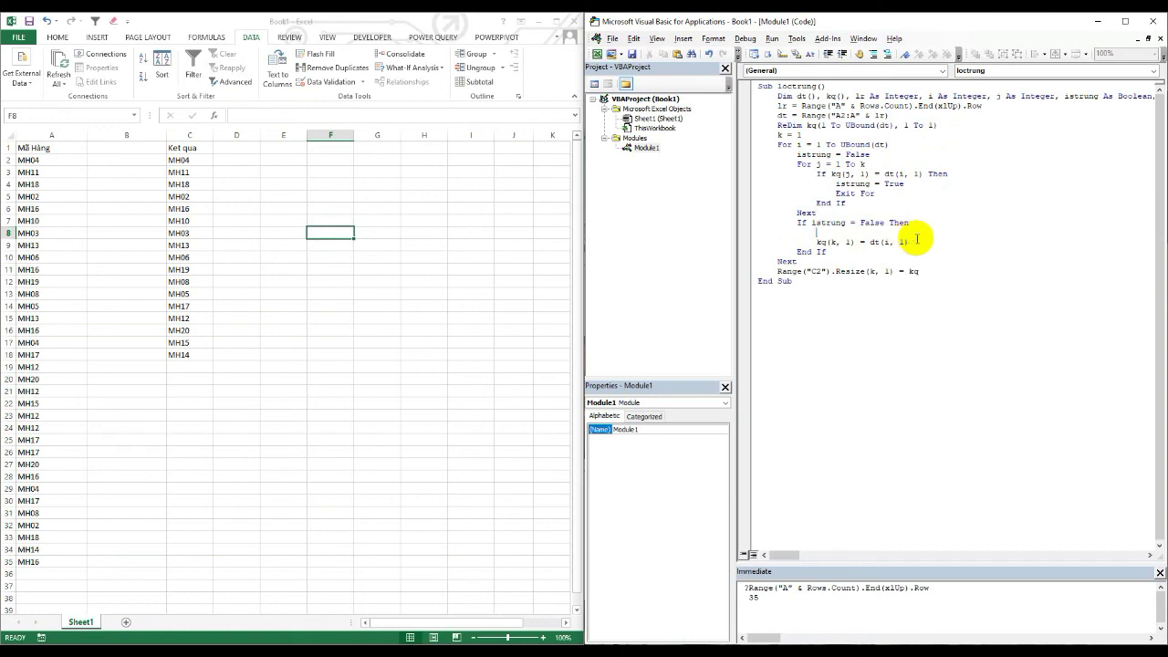
click(922, 243)
key(Return)
key(ctrl+v)
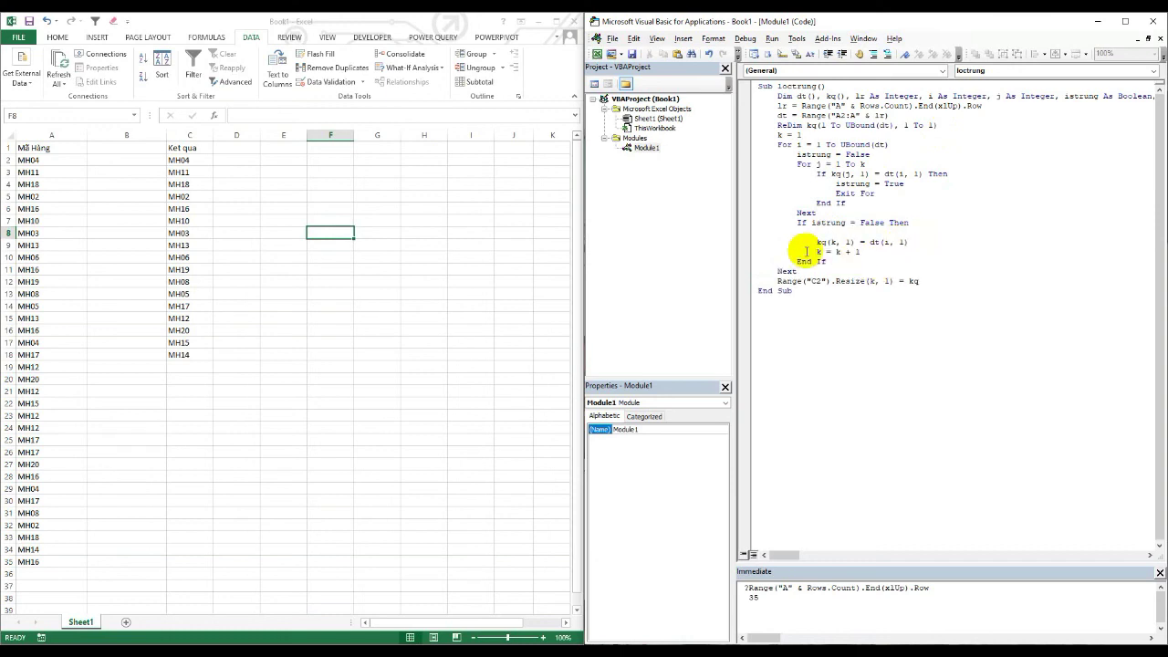
drag(821, 232, 670, 227)
key(Delete)
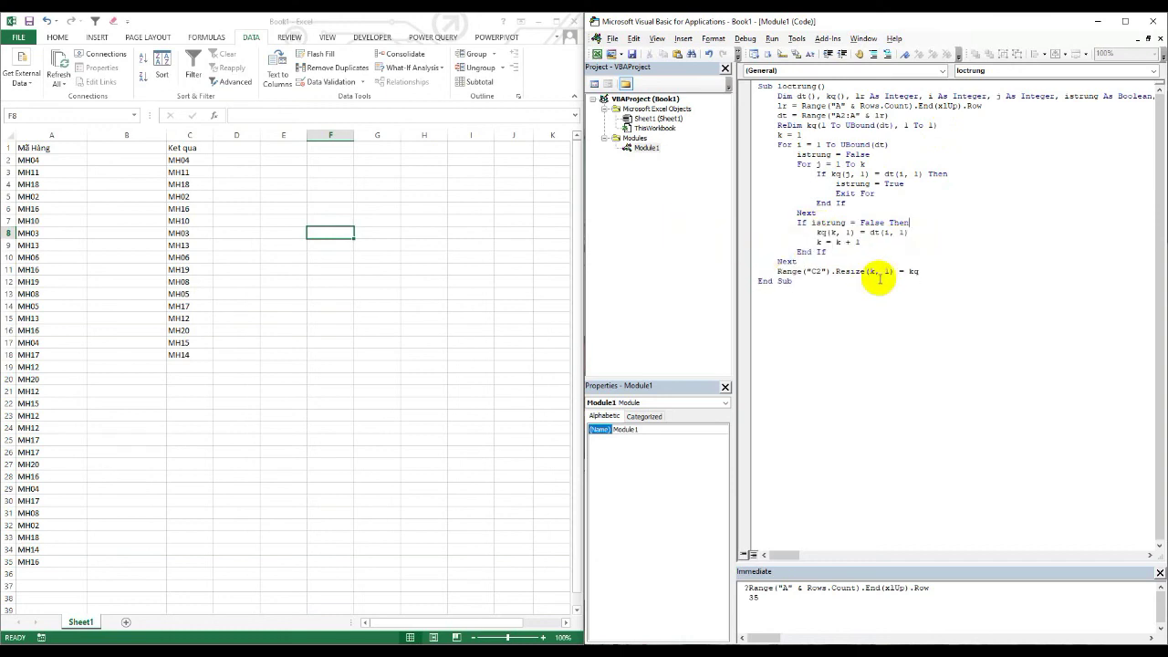
drag(193, 161, 183, 355)
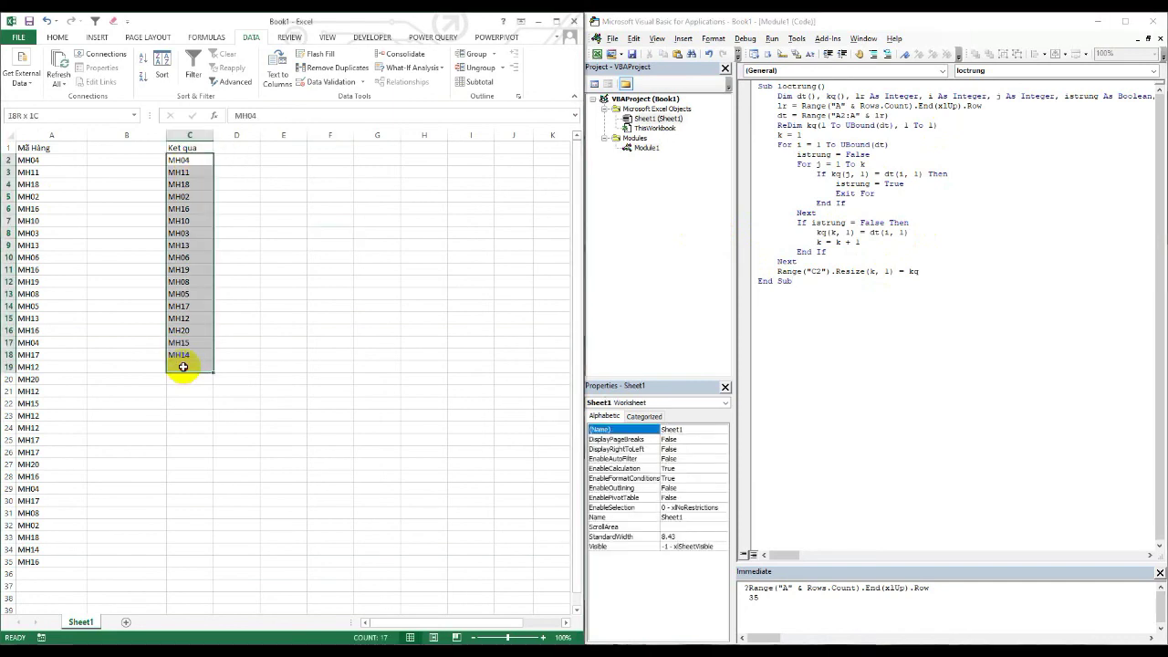
Step: Clear the old column C results and rerun loctrung, refilling the 17 unique codes MH04 to MH14
key(Delete)
click(797, 174)
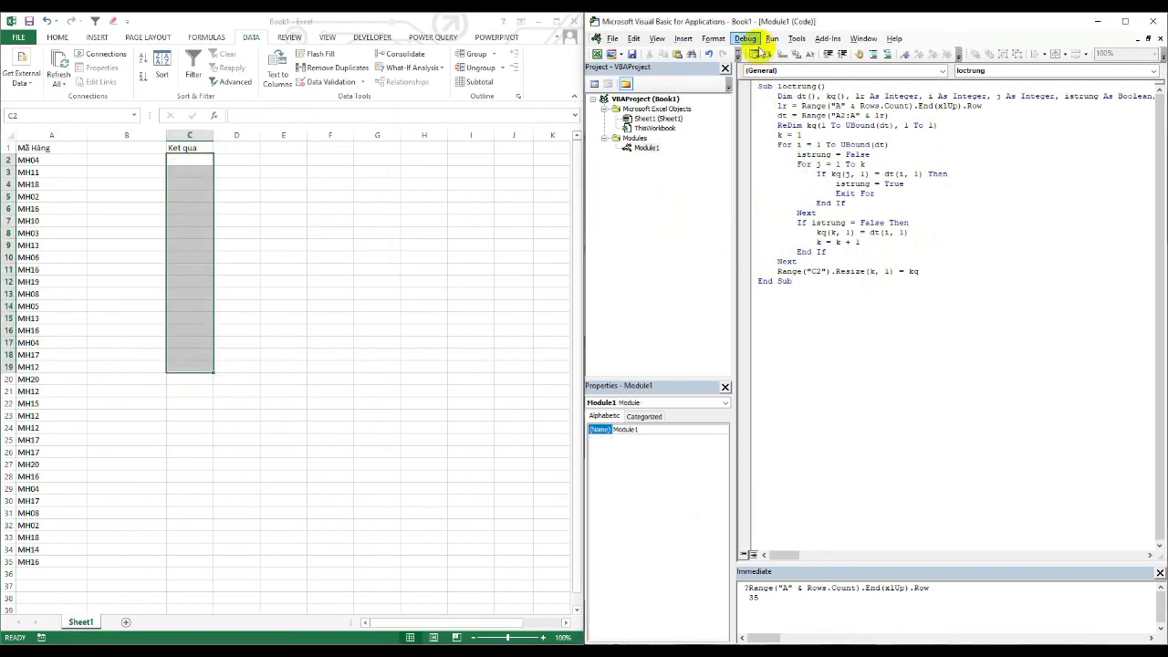
click(771, 37)
click(777, 56)
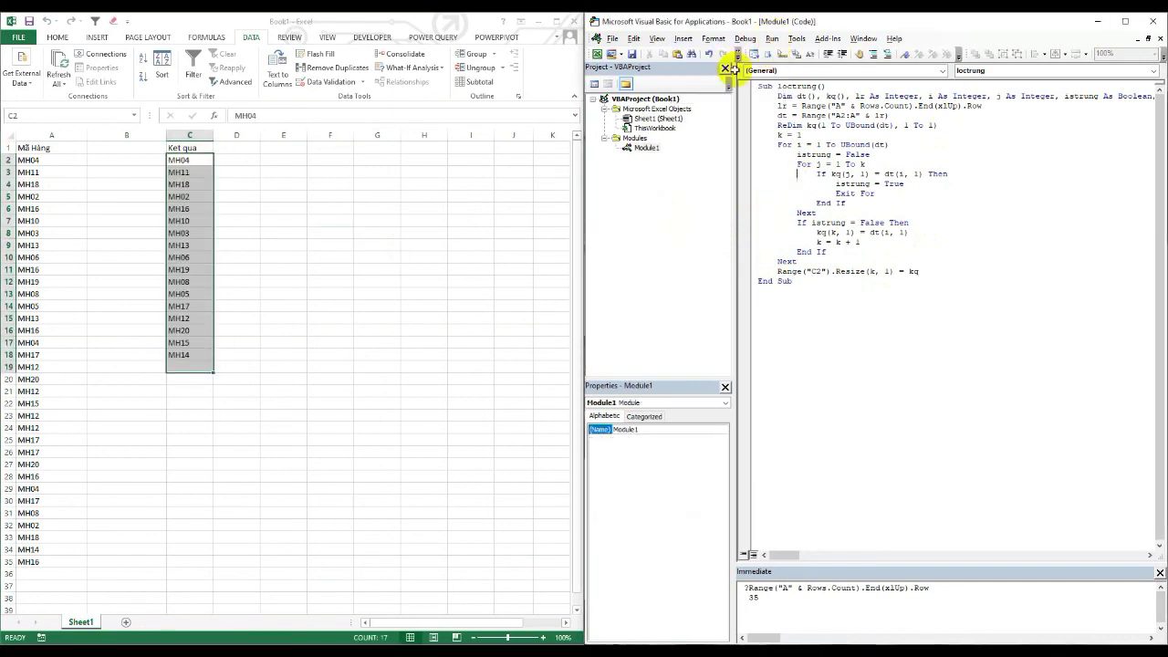
click(189, 363)
click(189, 342)
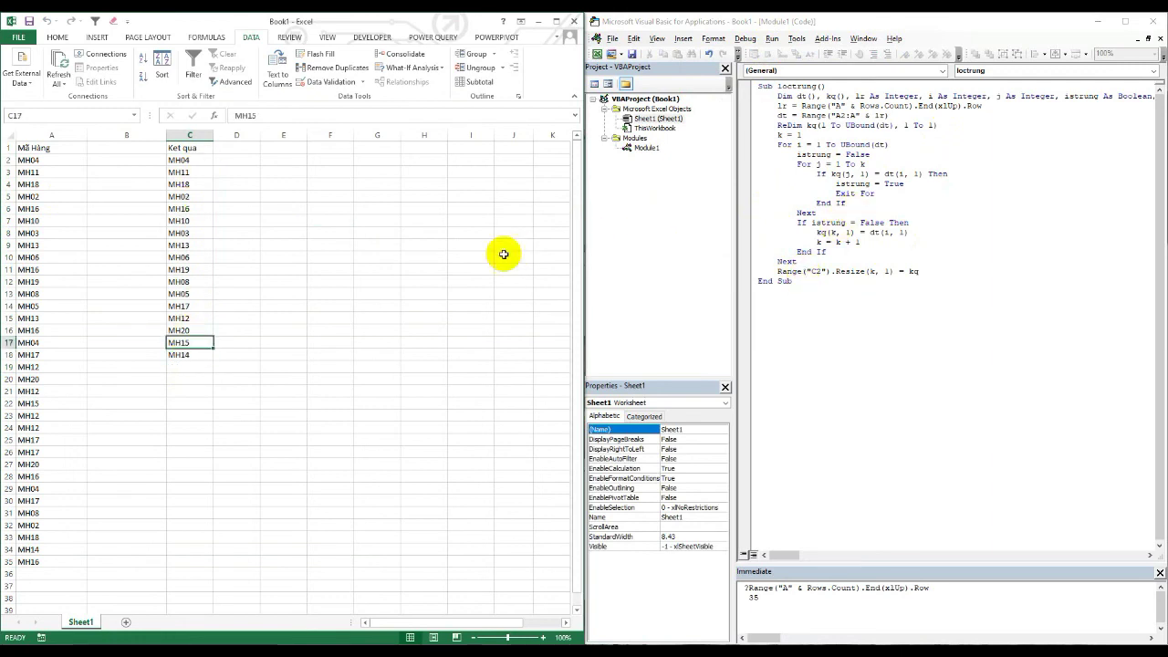
drag(759, 95, 912, 292)
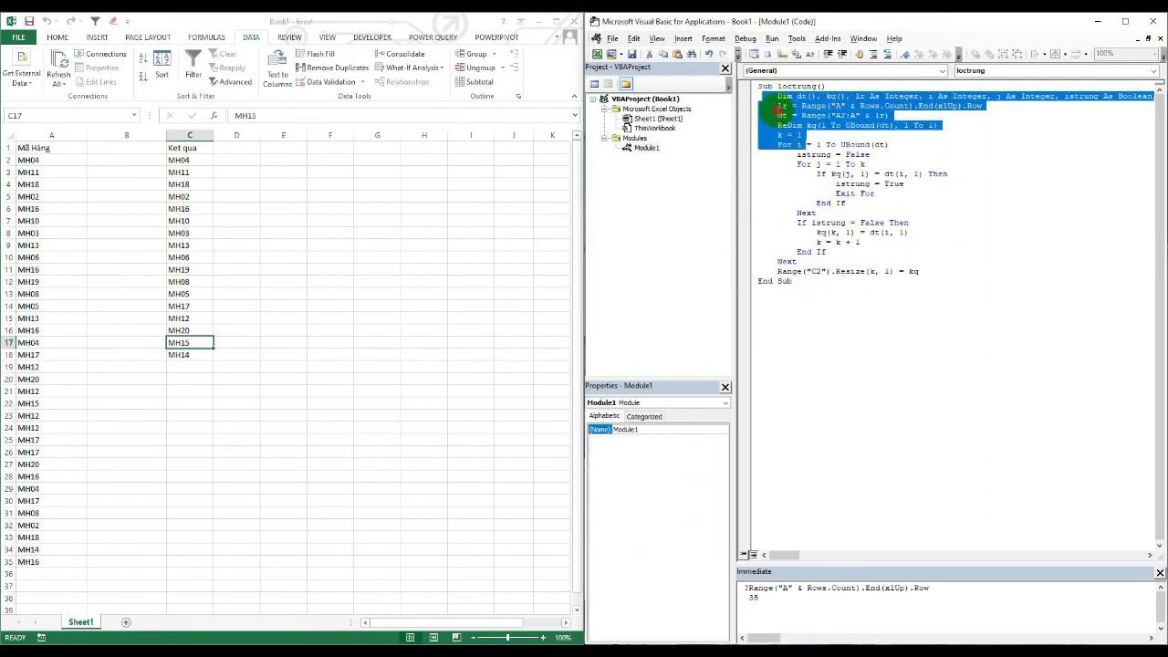
click(821, 261)
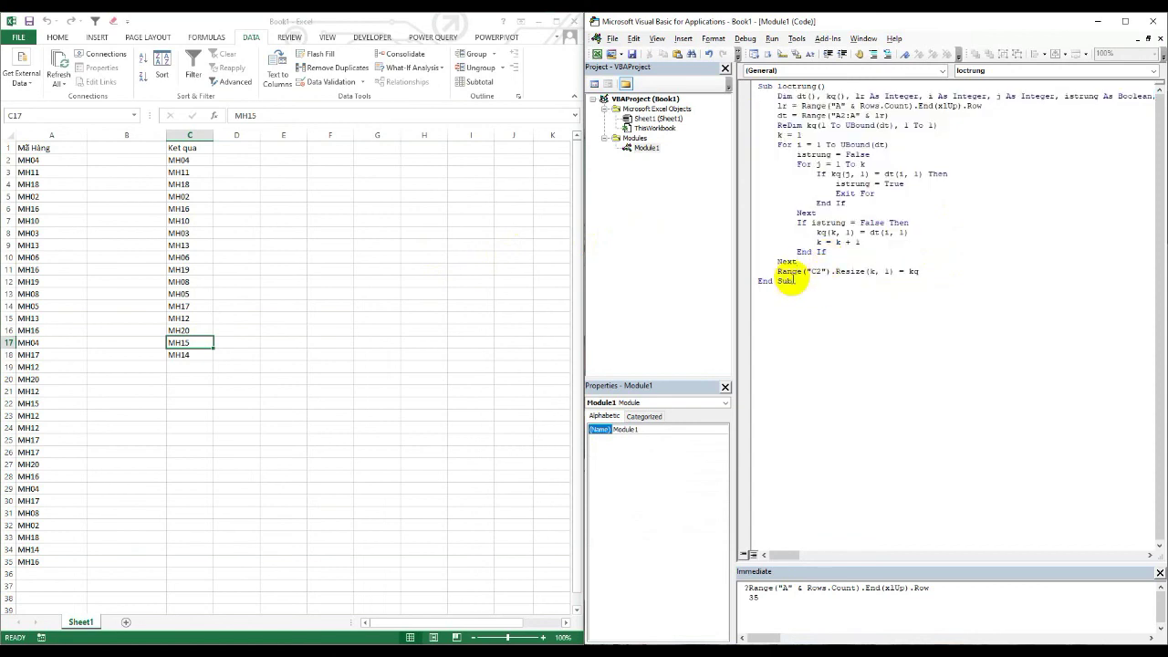